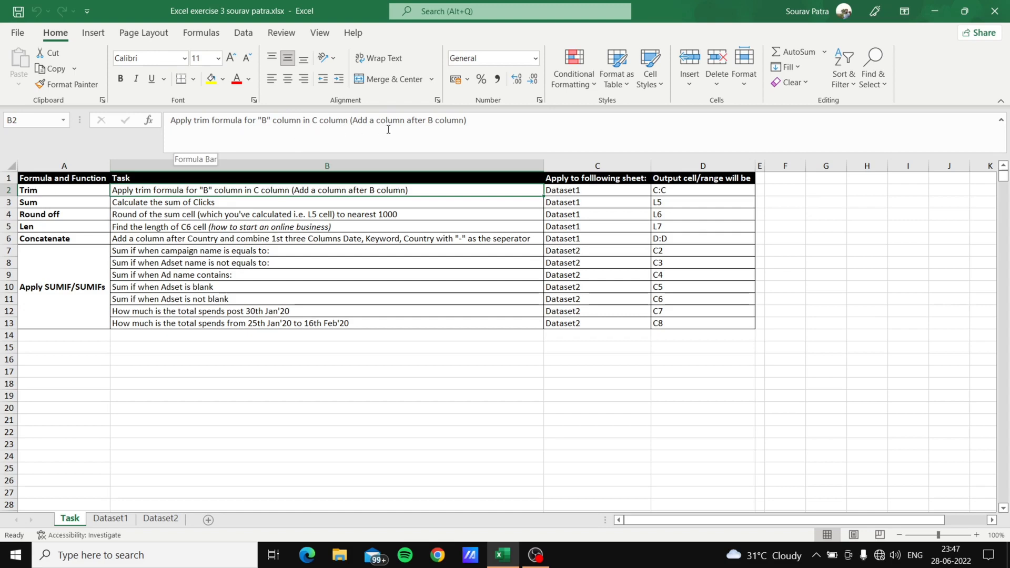
- Clear the existing trim formulas from C2:C95 in the Dataset1 sheet
click(104, 519)
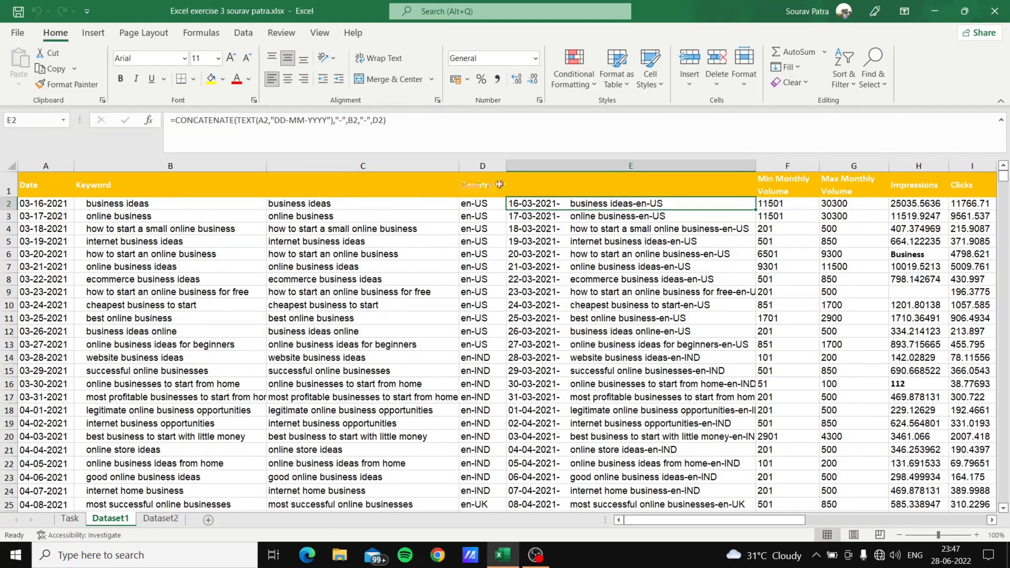
click(326, 203)
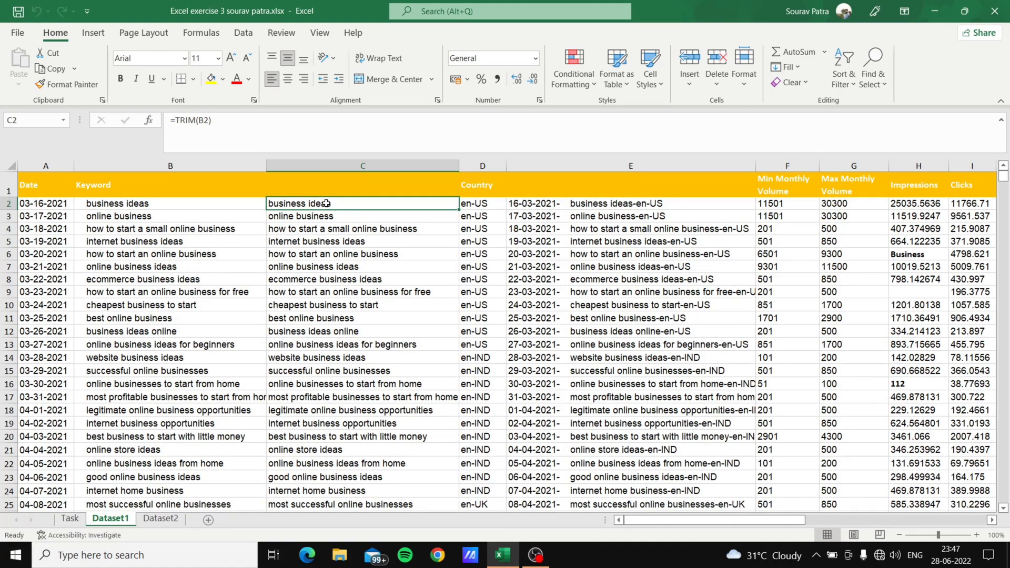
key(ctrl+shift+Down)
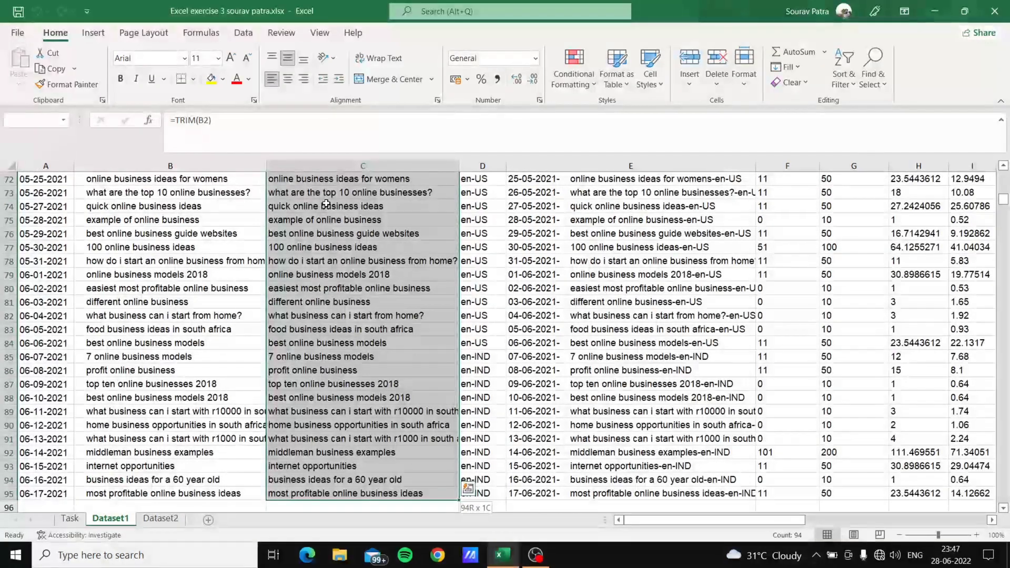
key(Delete)
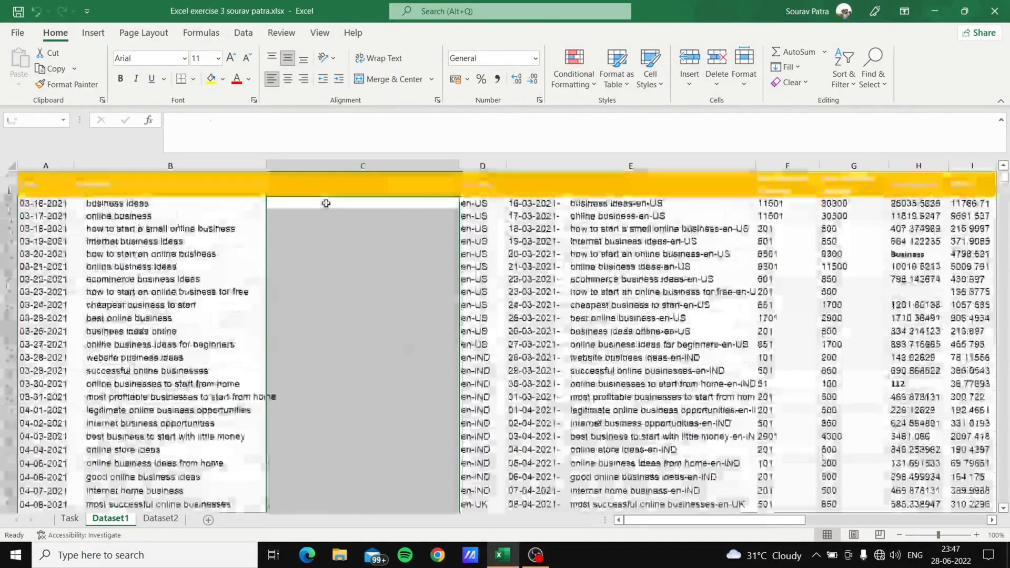
- Enter the formula =TRIM(B2) in cell C2 to strip the extra spaces from the keyword
click(326, 204)
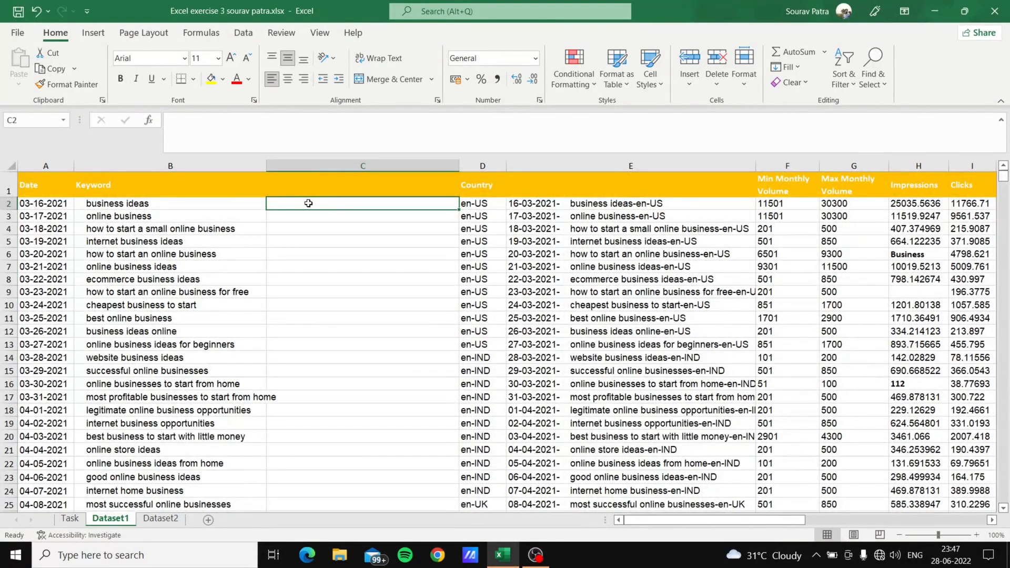
text(=)
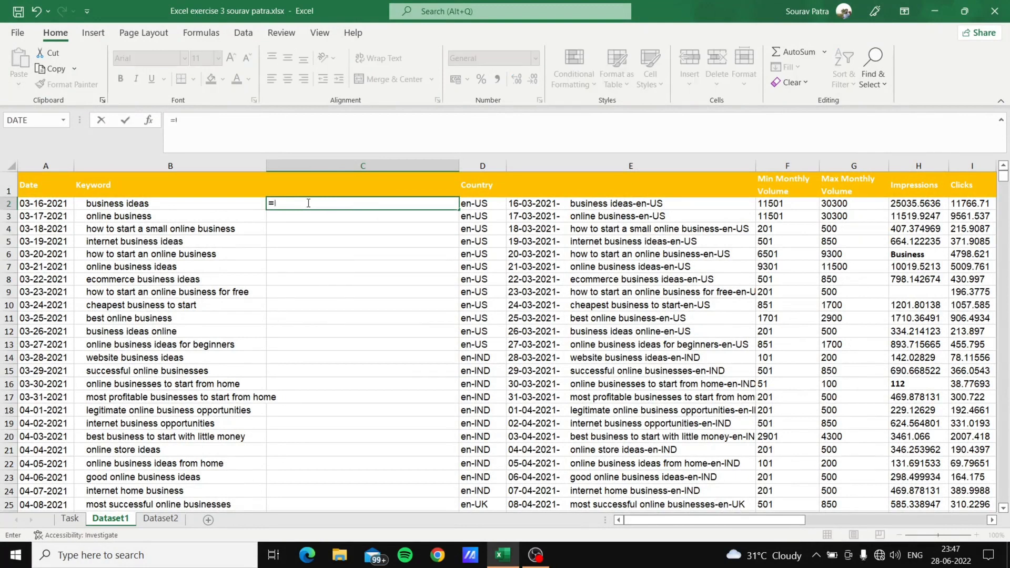
text(trim)
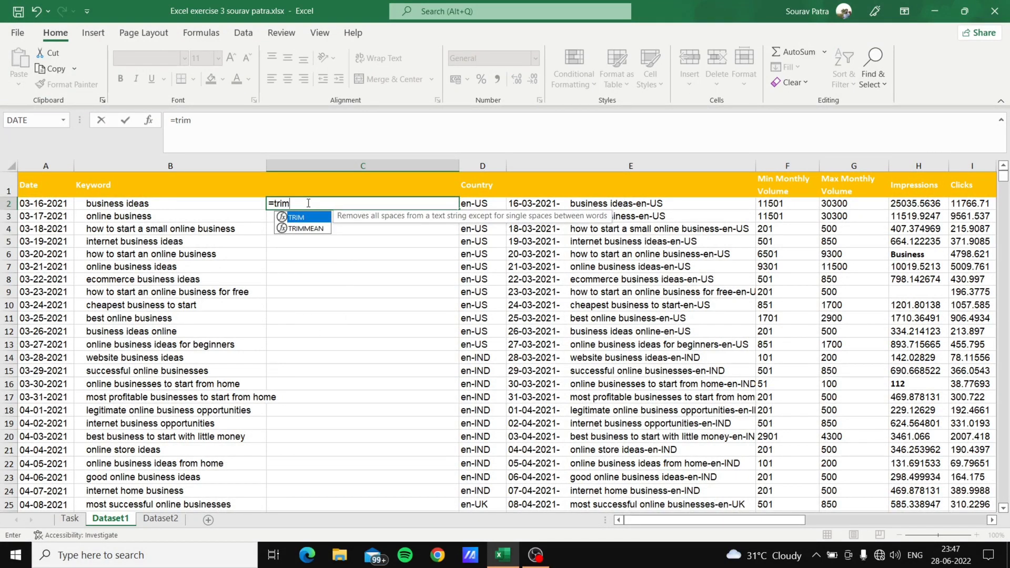
text(()
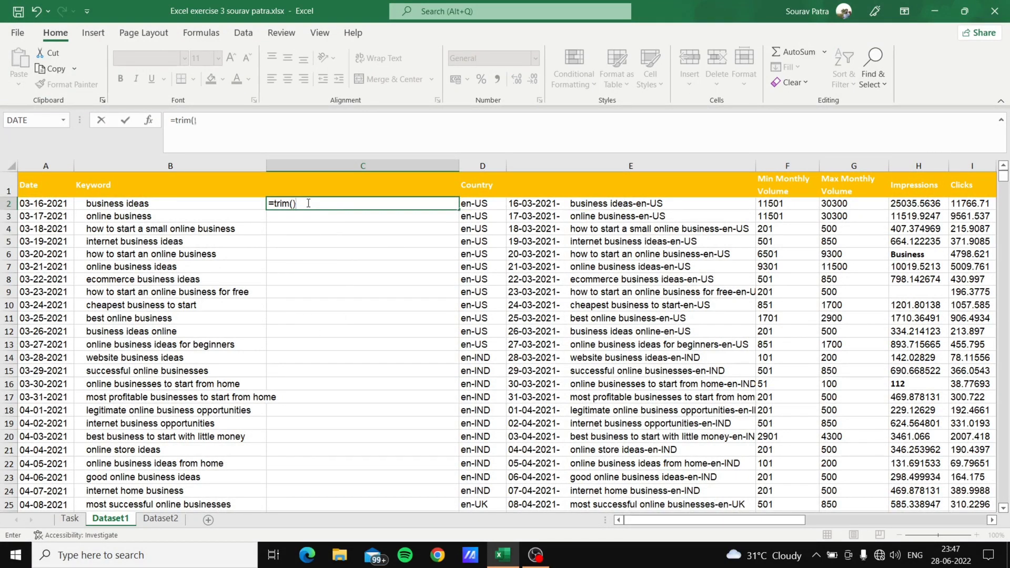
key(Return)
key(Return)
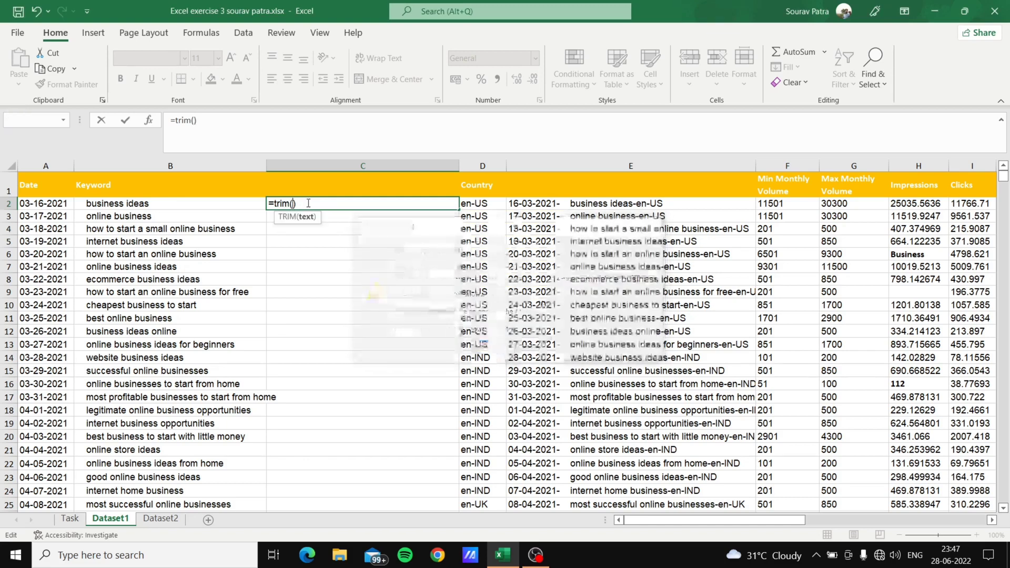
click(171, 201)
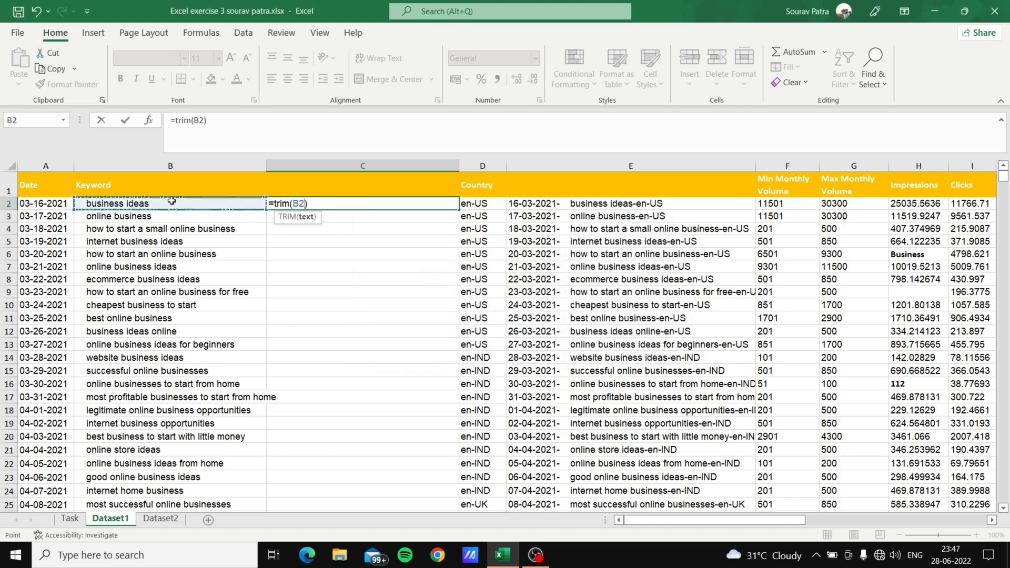
key(Return)
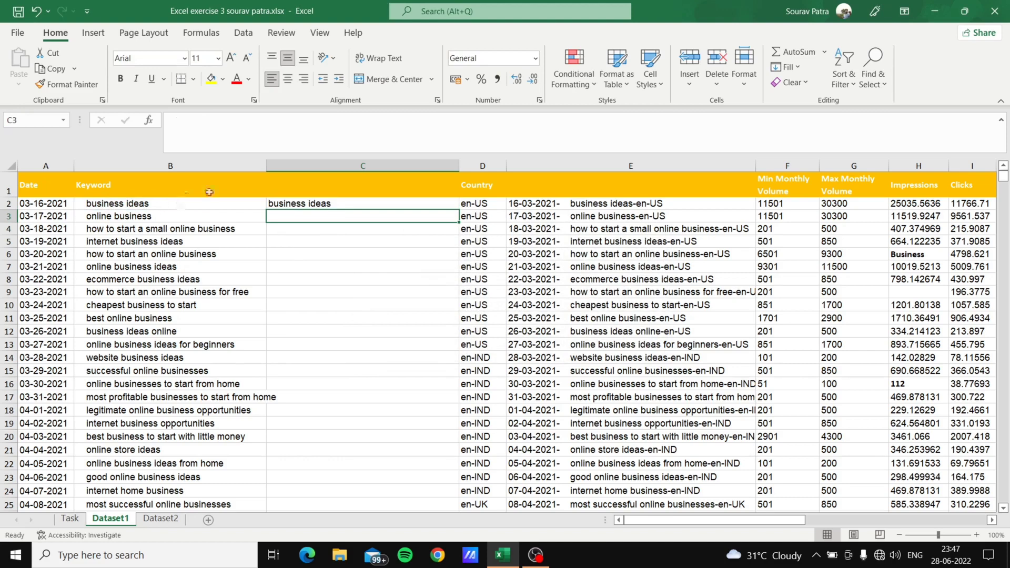
- Fill the TRIM formula from C2 down through row 95, the last row of data
click(330, 204)
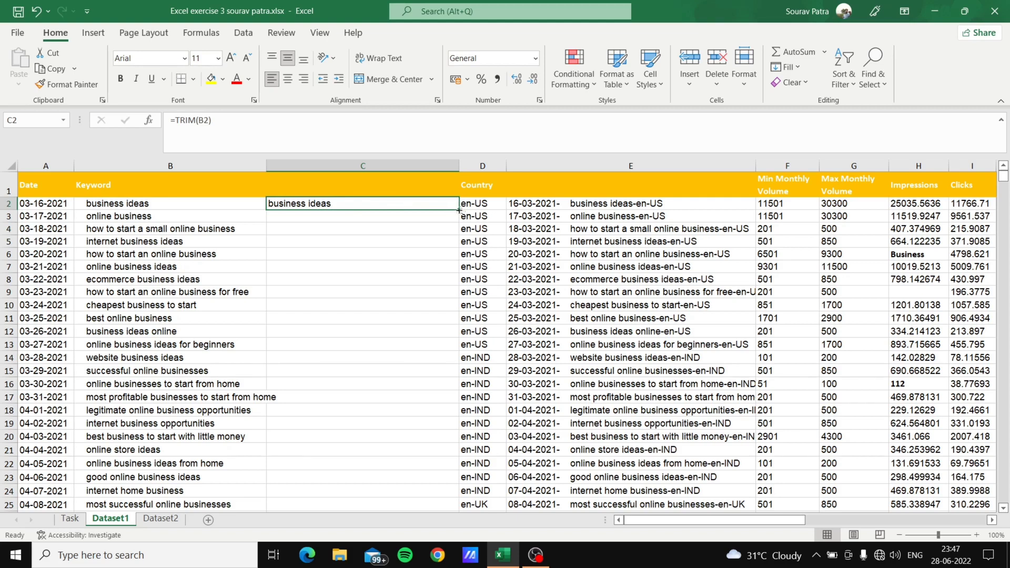
drag(459, 209, 431, 483)
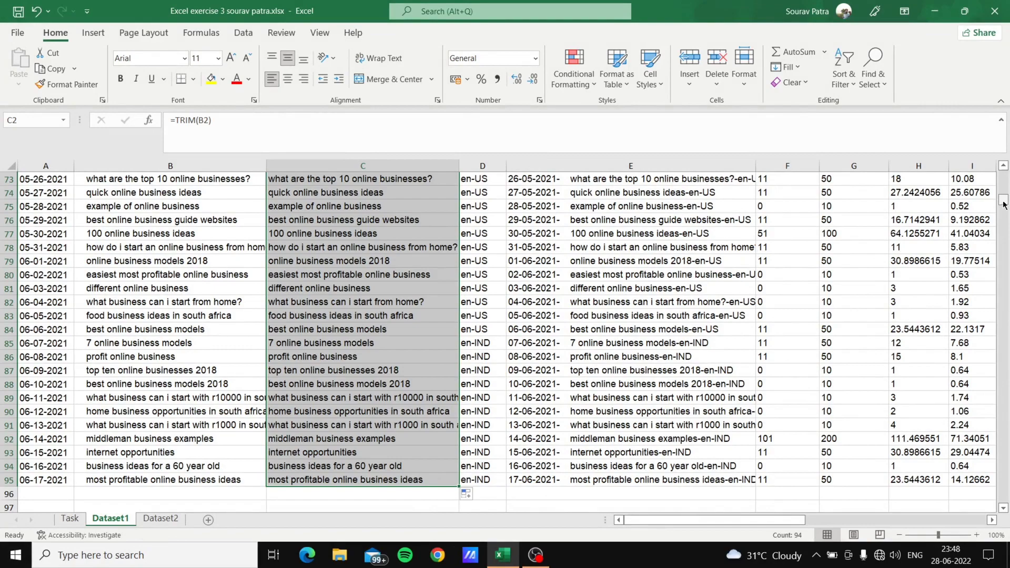
drag(1003, 202, 1004, 175)
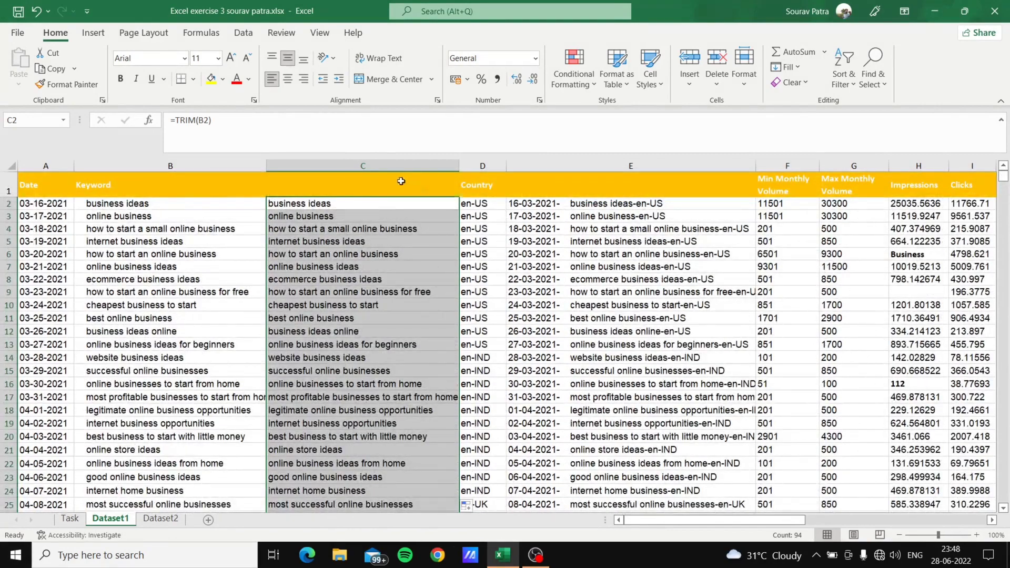
click(359, 200)
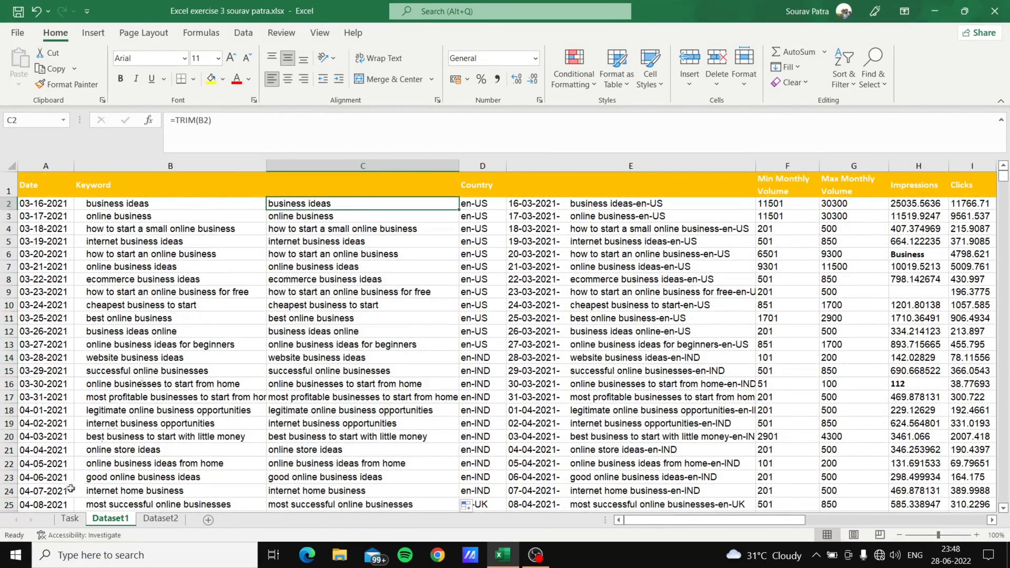
- Review the Sum assignment in the Task sheet and locate the Clicks column and Answers block in Dataset1
click(70, 518)
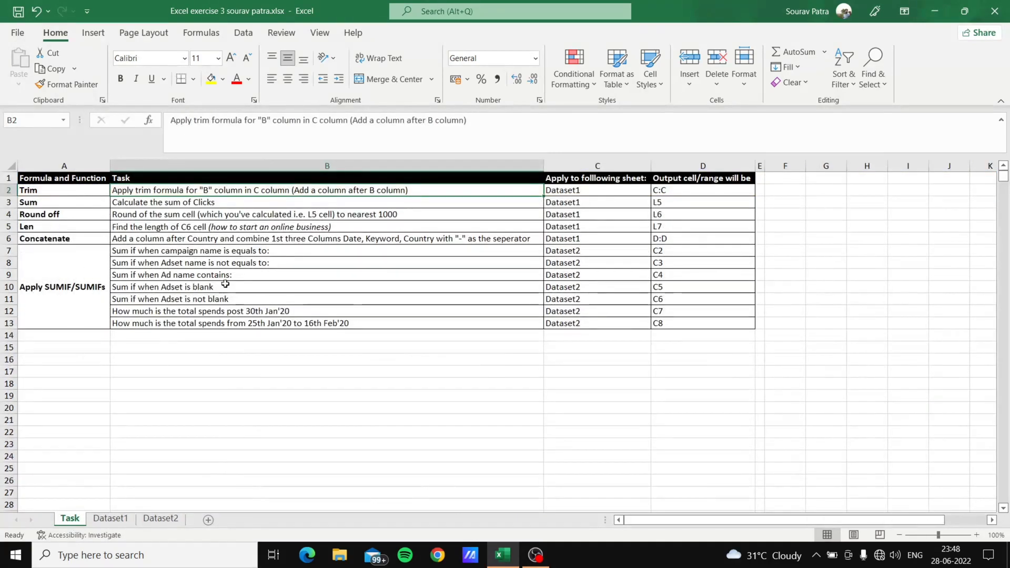
click(163, 202)
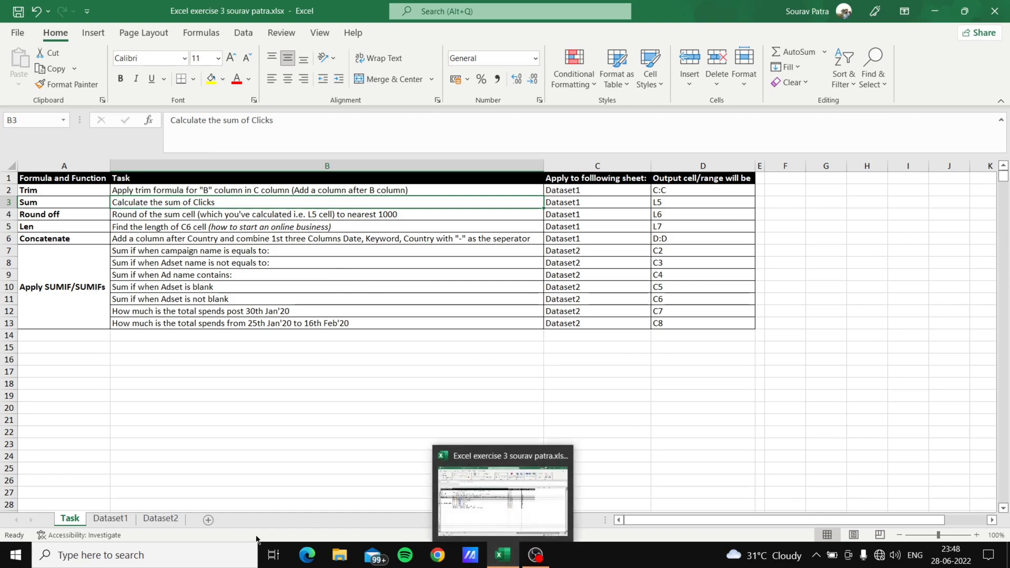
click(119, 517)
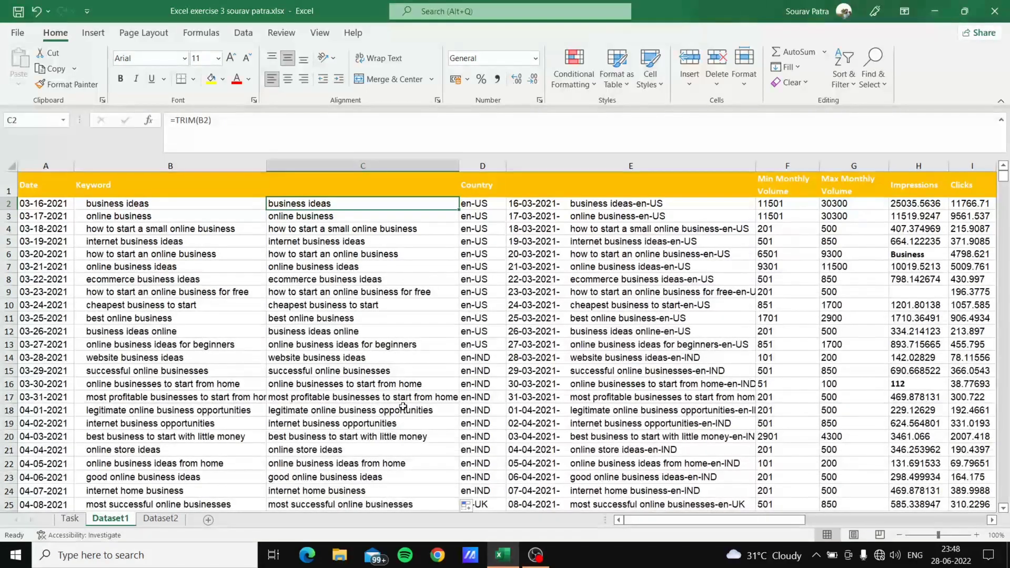
drag(681, 521, 707, 520)
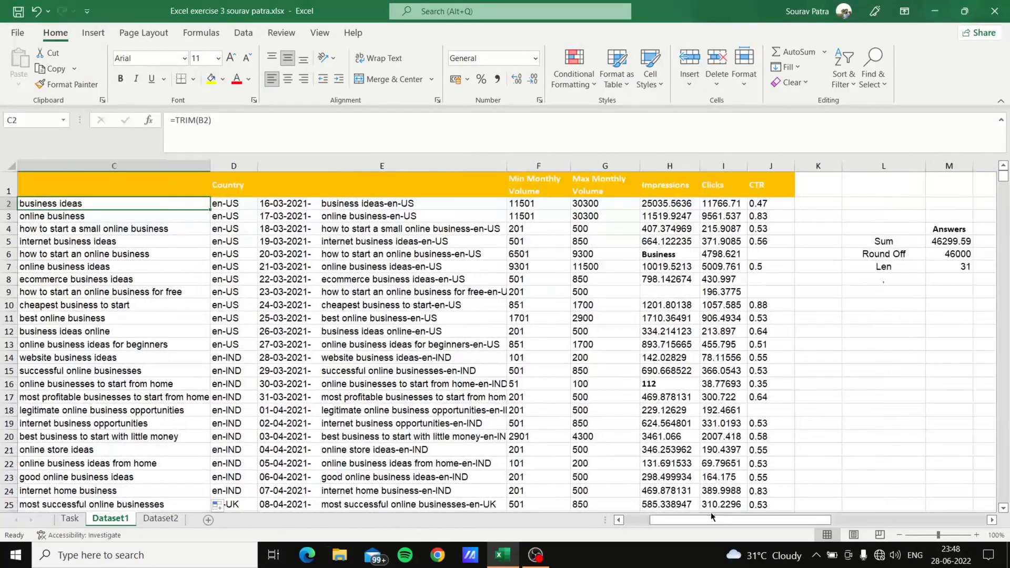
click(738, 214)
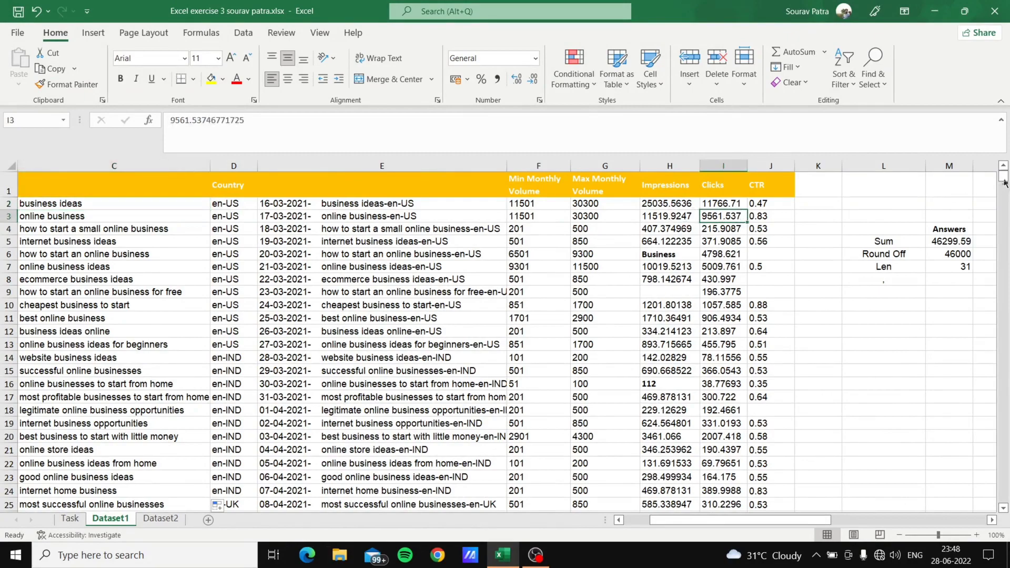
drag(1005, 182, 1007, 159)
- Replace the Sum answer in M5 with the formula =SUM(I2:I95) to total the Clicks column
click(950, 242)
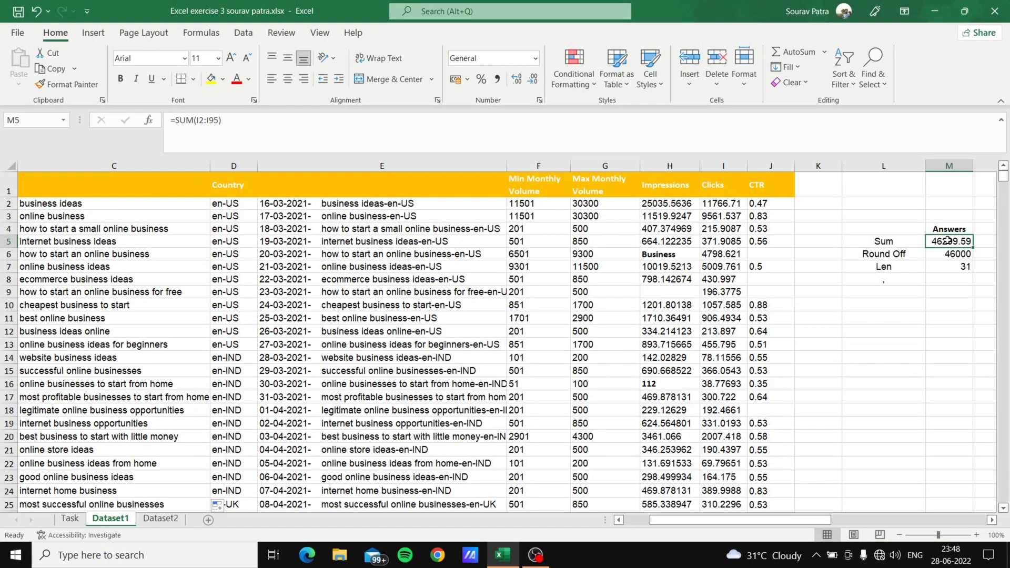
key(BackSpace)
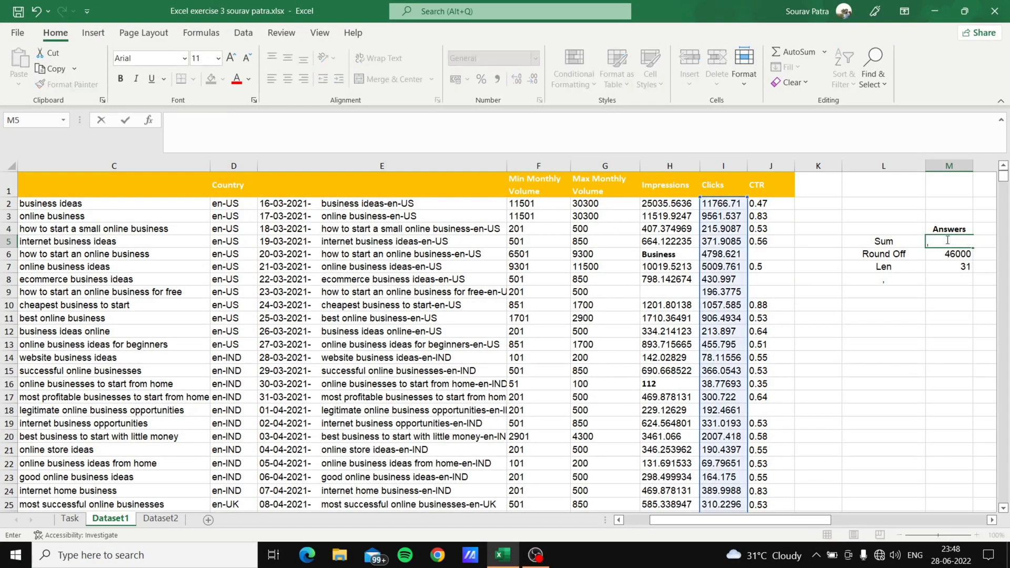
text(sum)
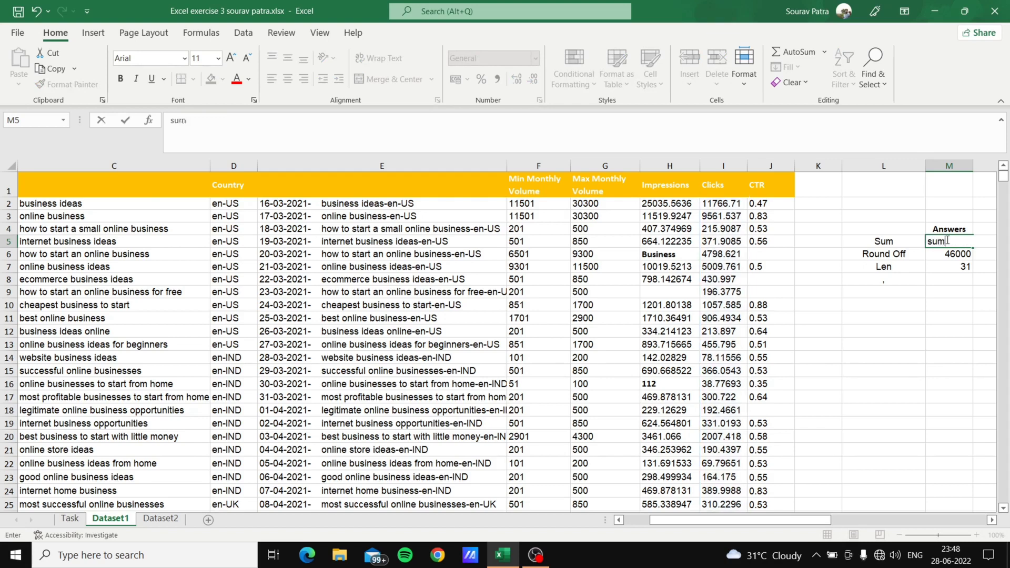
key(BackSpace)
text(=sum)
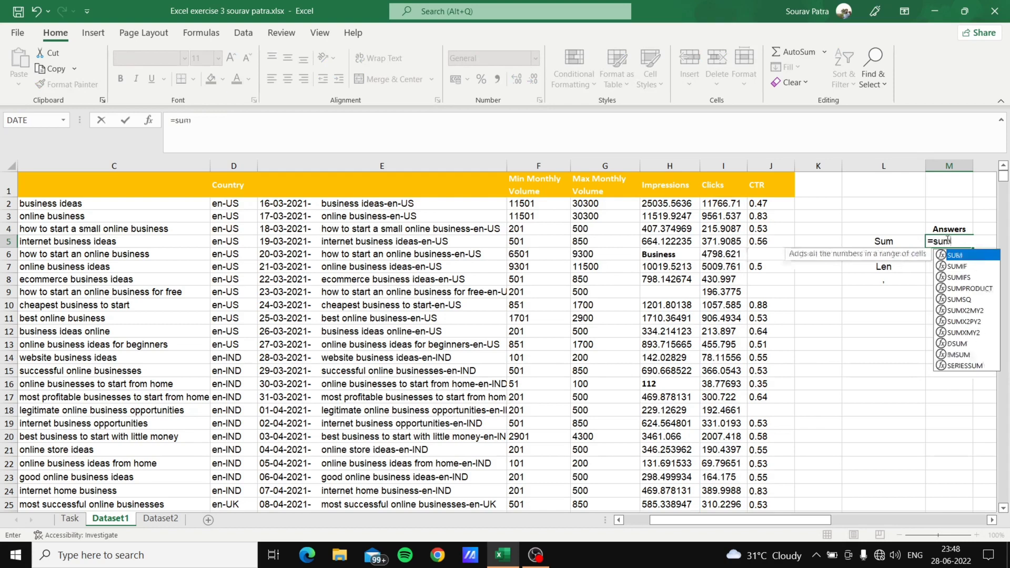
text(()
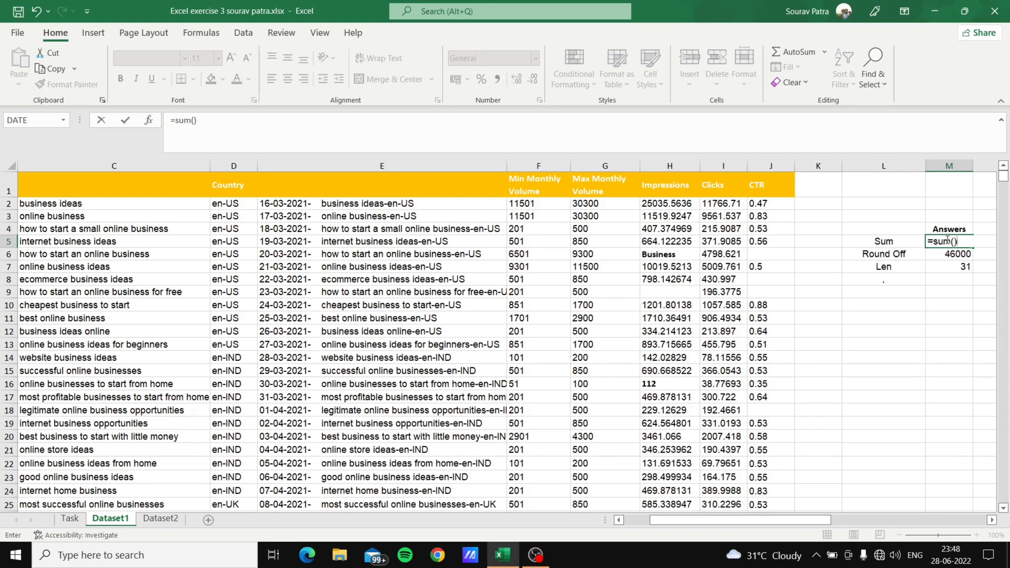
key(Return)
key(Return)
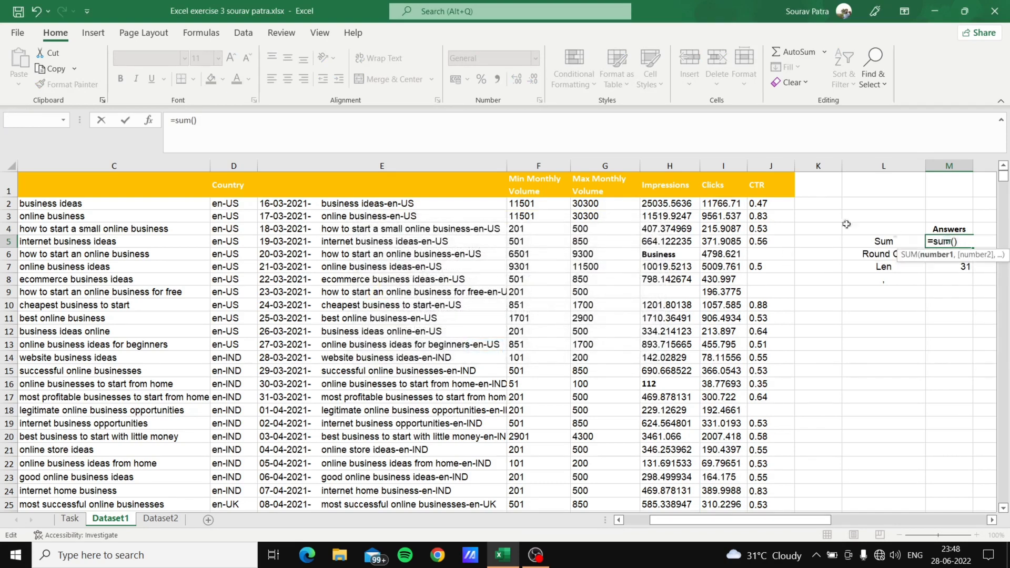
click(715, 202)
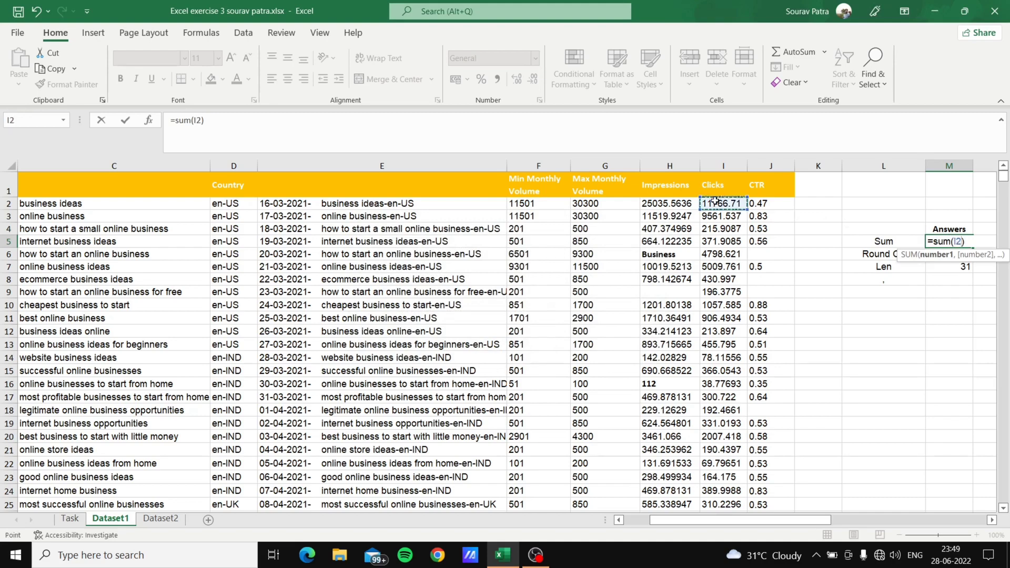
key(ctrl+shift+Down)
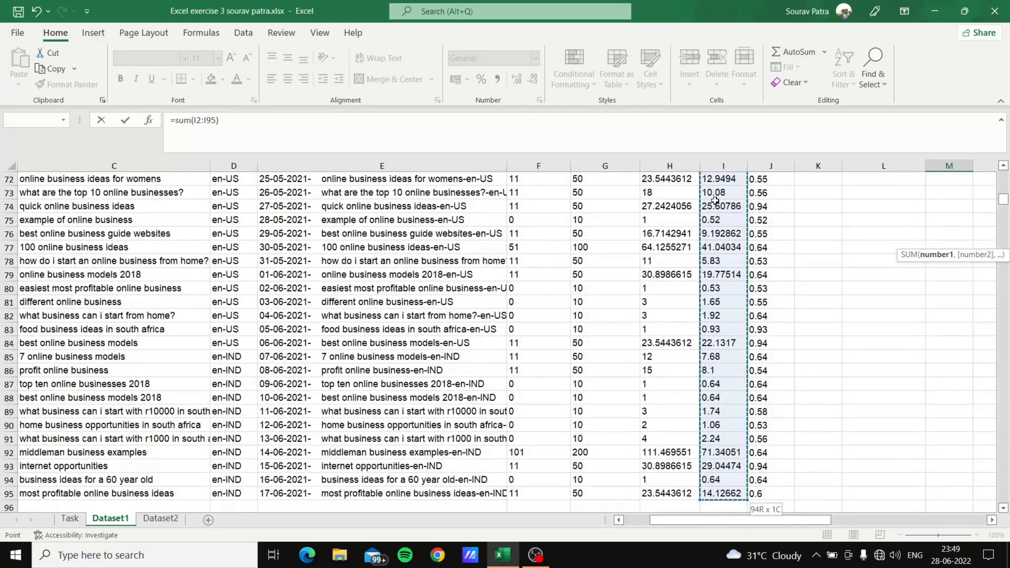
key(Return)
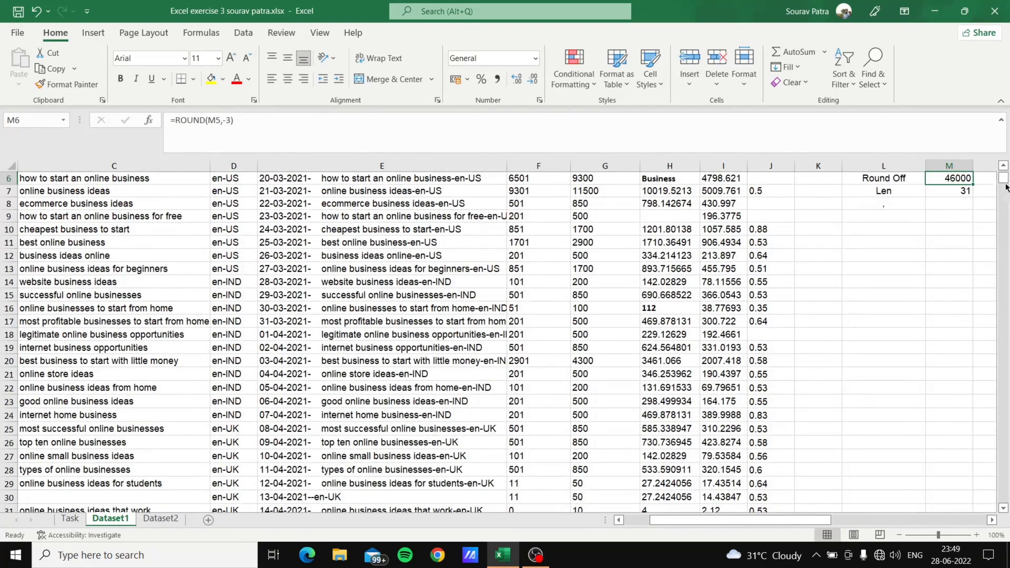
drag(1006, 179, 1007, 177)
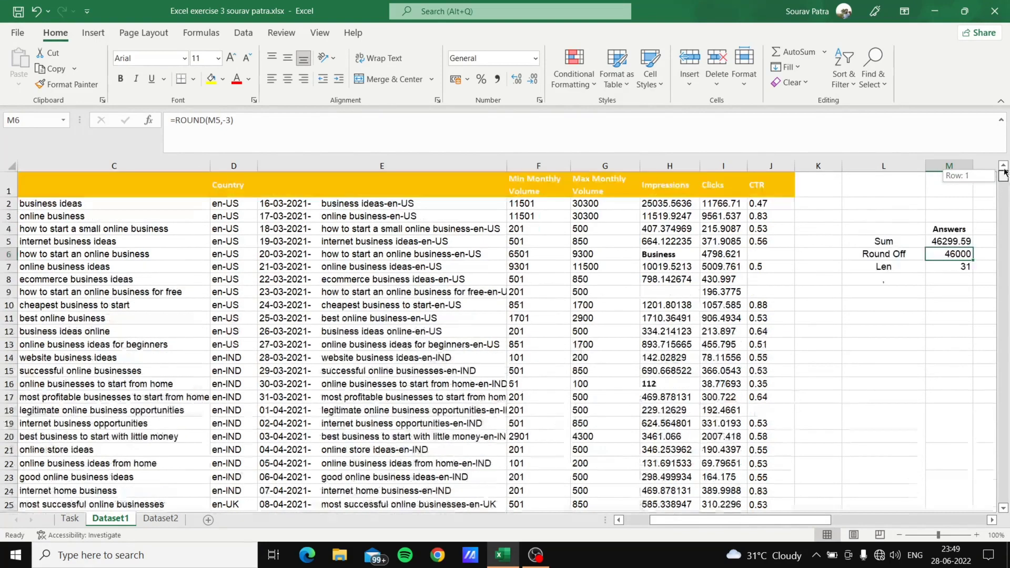
click(940, 241)
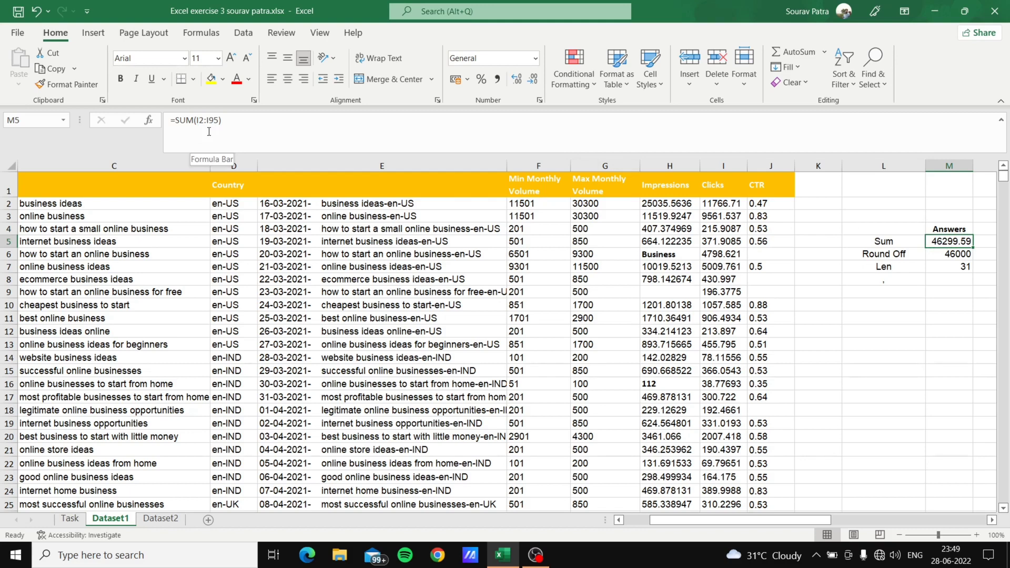
- Start a ROUND formula in M6 of Dataset1 referencing the sum in M5, checking the Round off assignment in the Task sheet
click(950, 255)
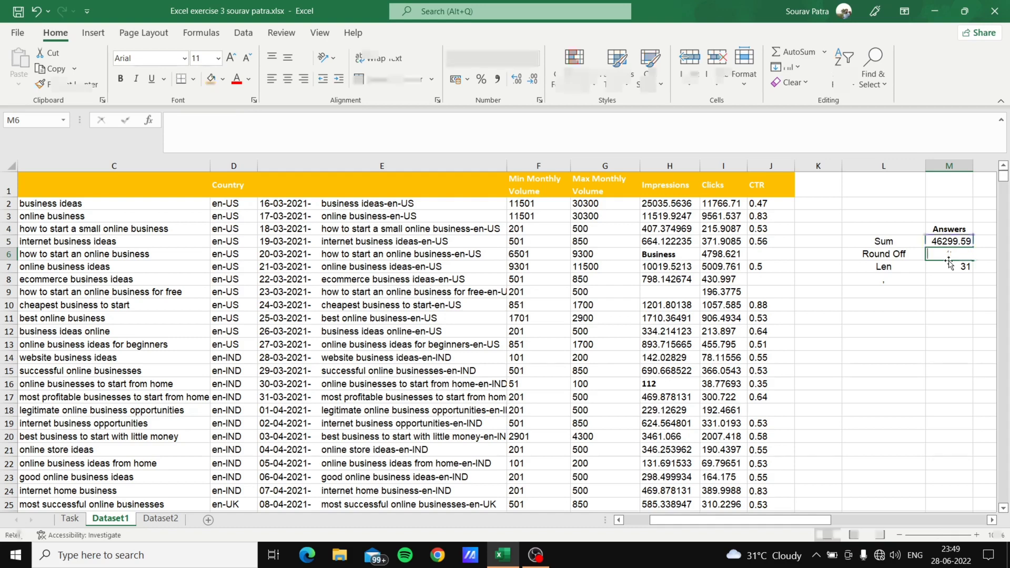
text(=)
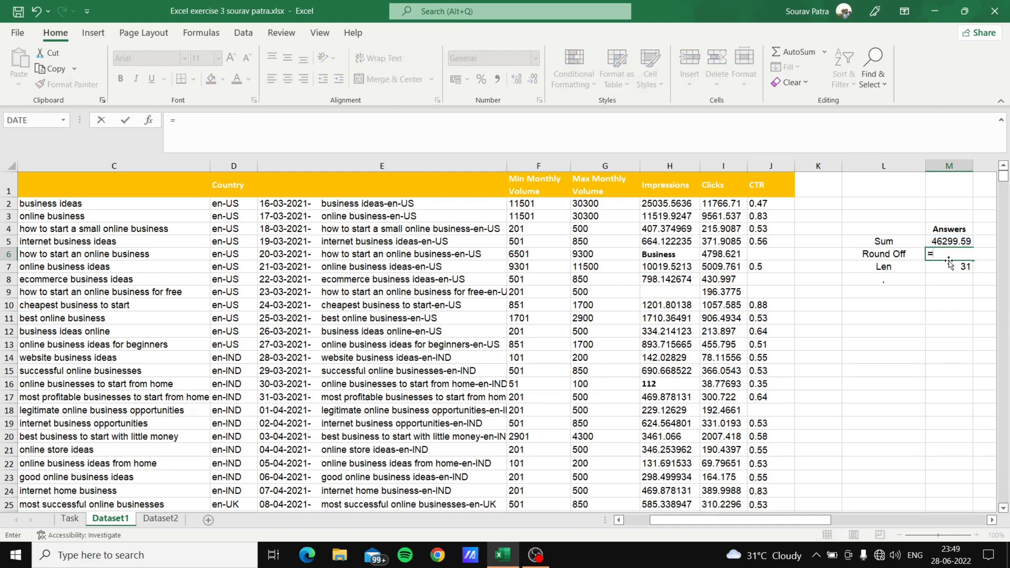
text(round)
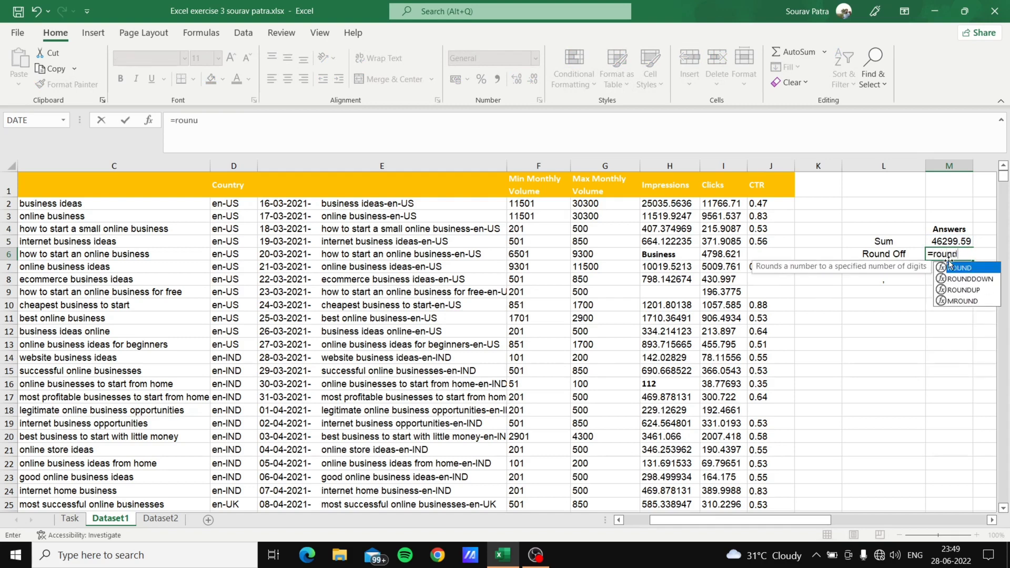
text(())
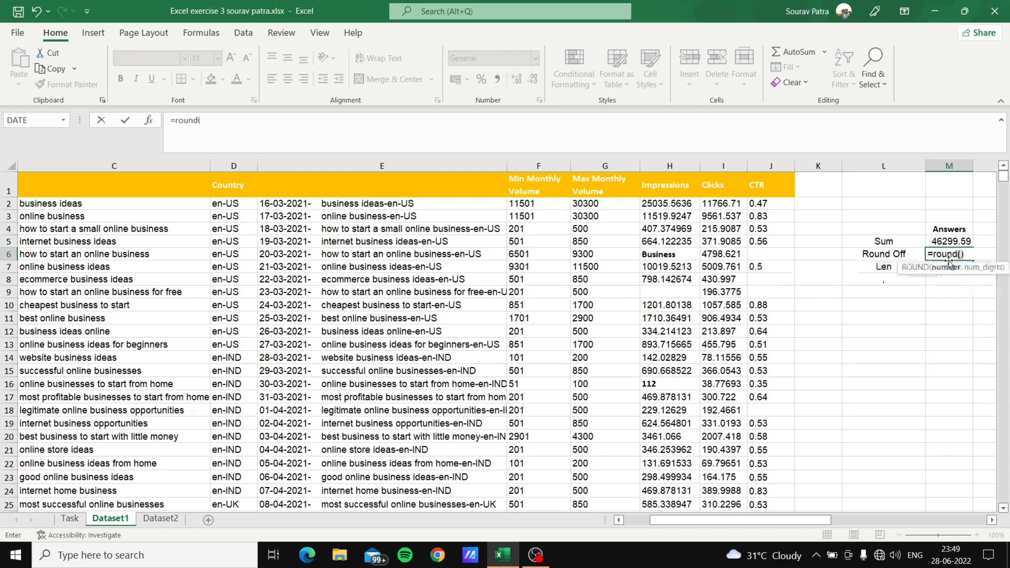
key(Return)
key(Return)
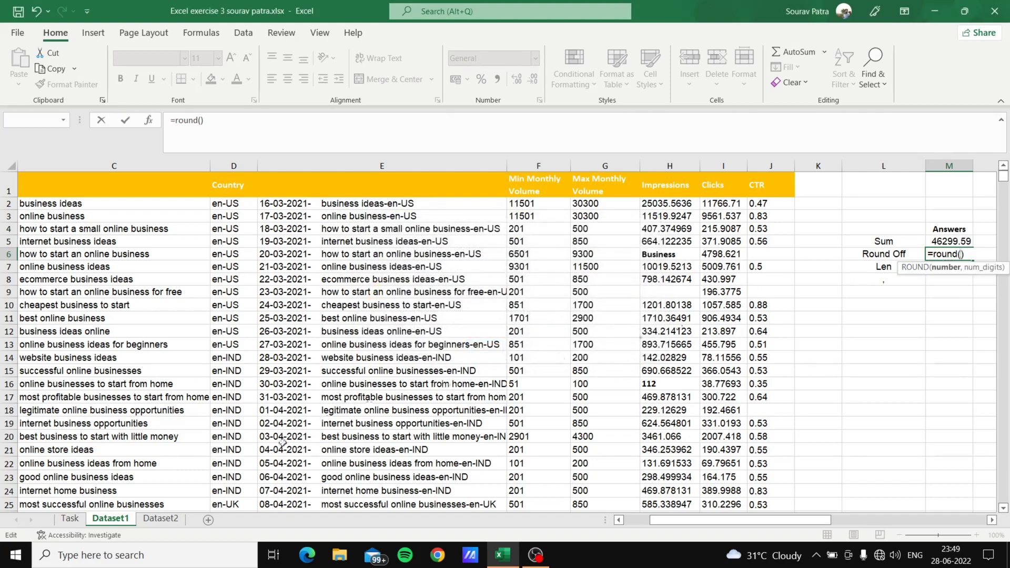
click(70, 519)
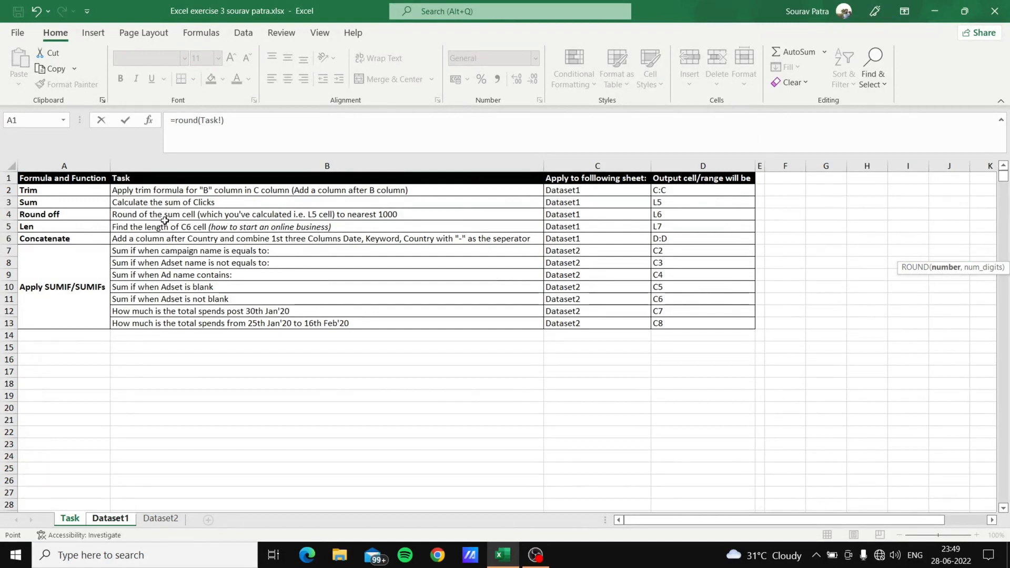
click(134, 217)
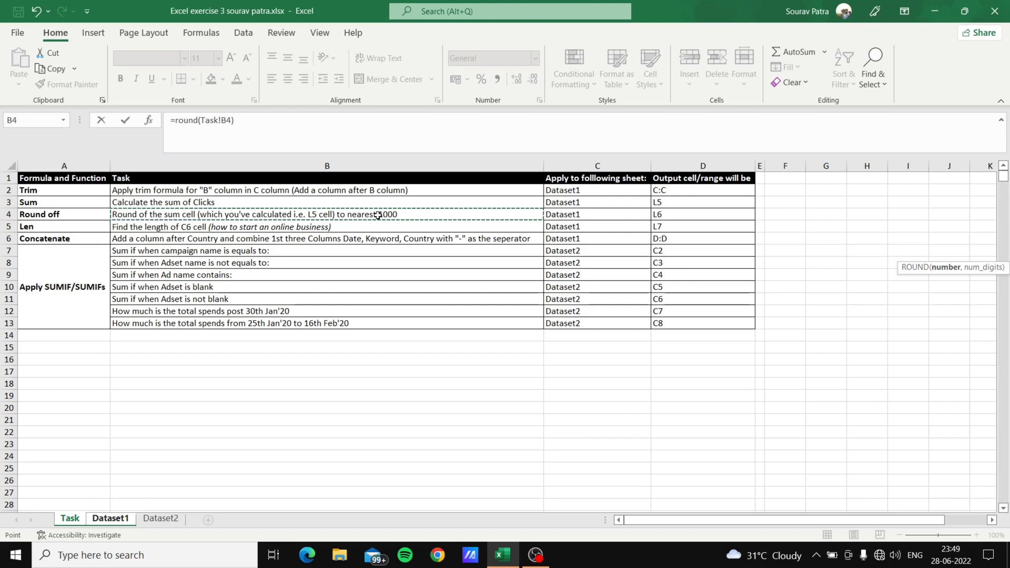
click(160, 518)
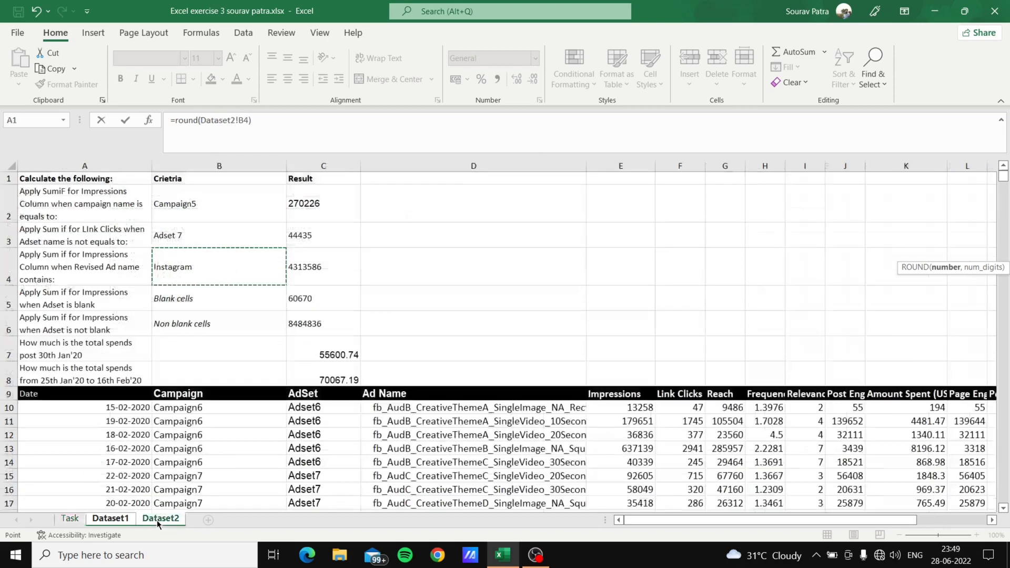
click(111, 518)
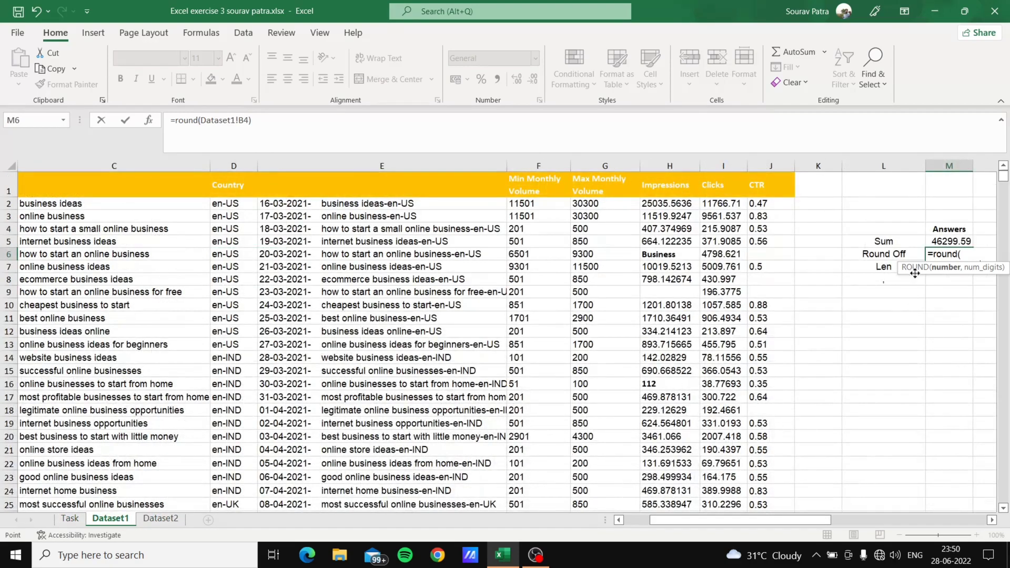
click(945, 242)
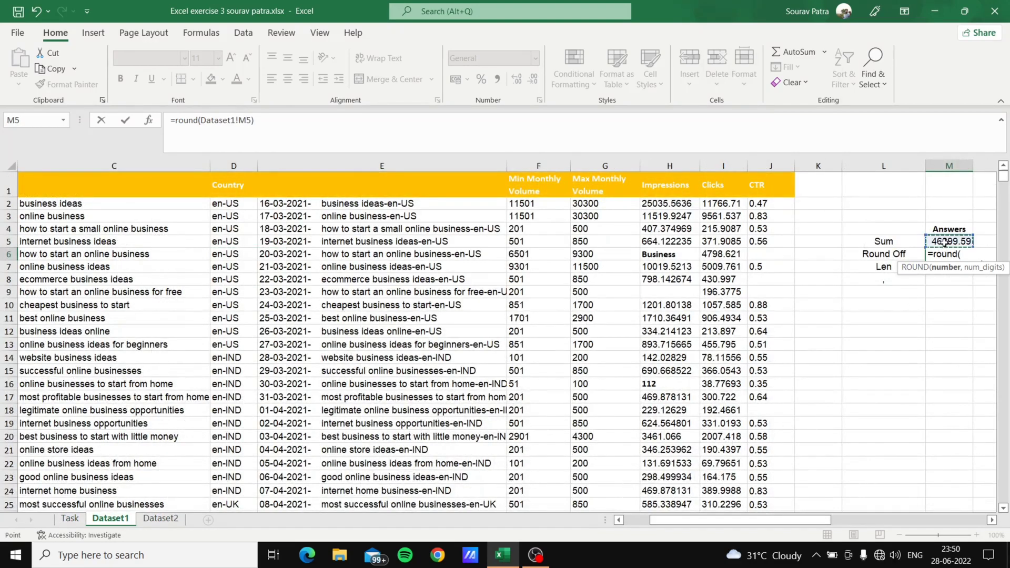
click(967, 257)
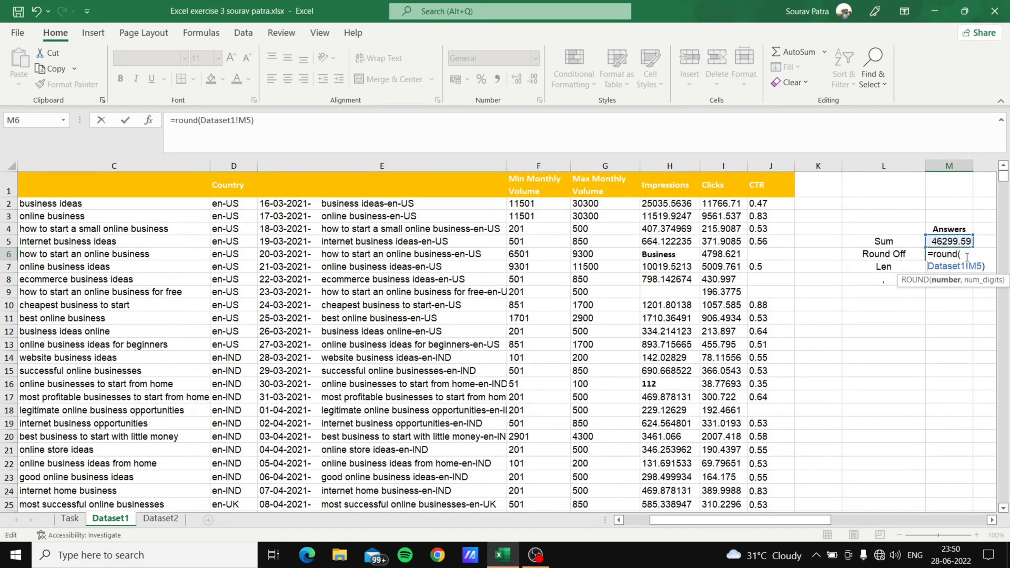
key(Return)
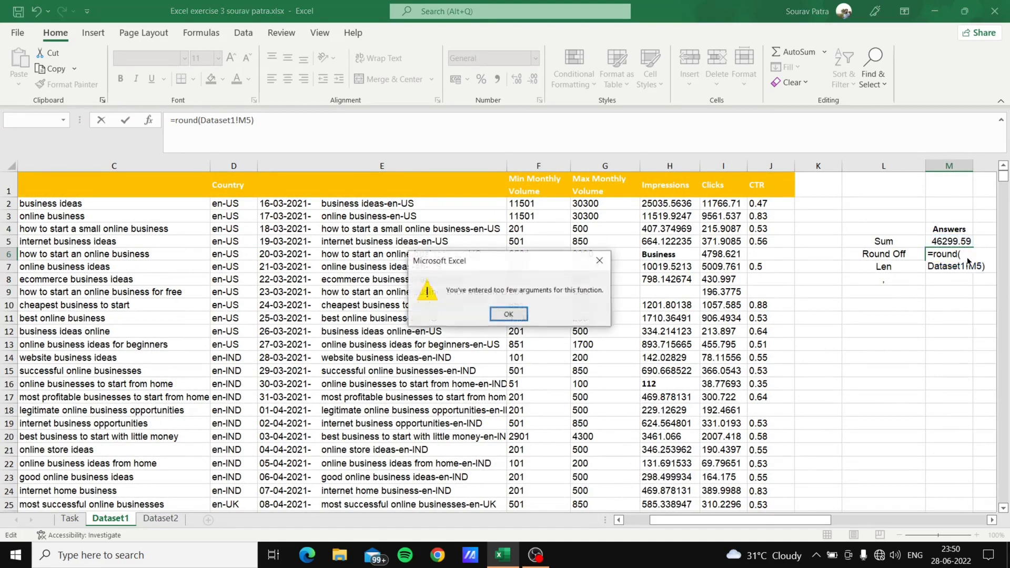
click(508, 315)
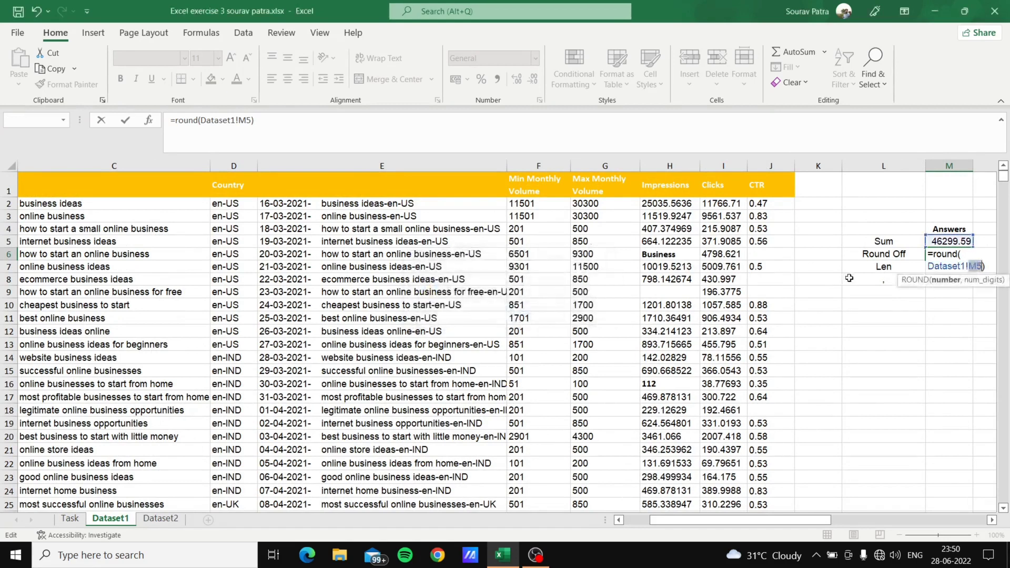
- Remove the sheet prefix from the M5 reference and complete M6 as =ROUND(M5,-3) to round to the nearest 1000
click(970, 265)
key(BackSpace)
key(BackSpace)
key(BackSpace)
key(BackSpace)
key(BackSpace)
key(BackSpace)
key(BackSpace)
key(BackSpace)
key(BackSpace)
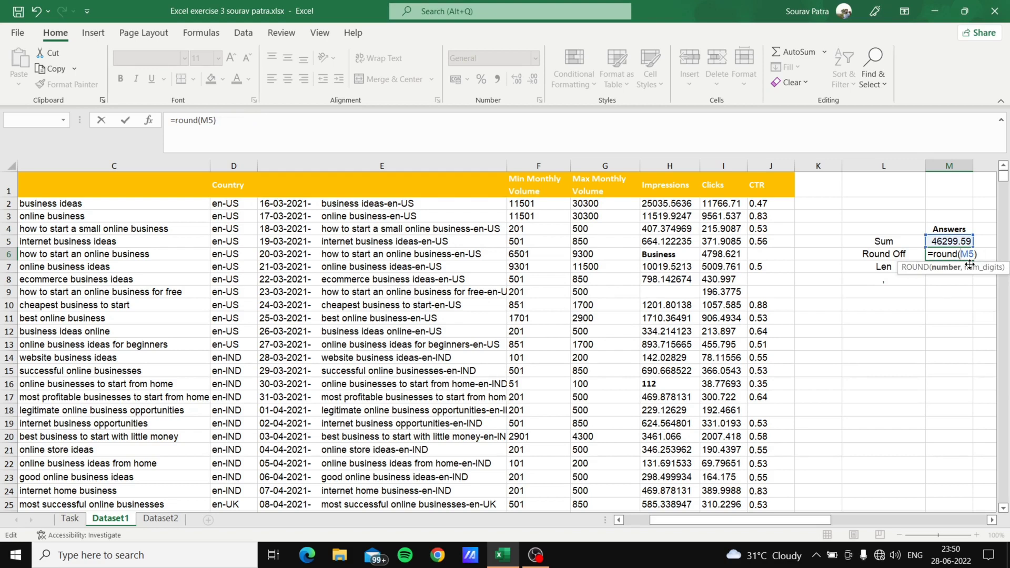
text(,)
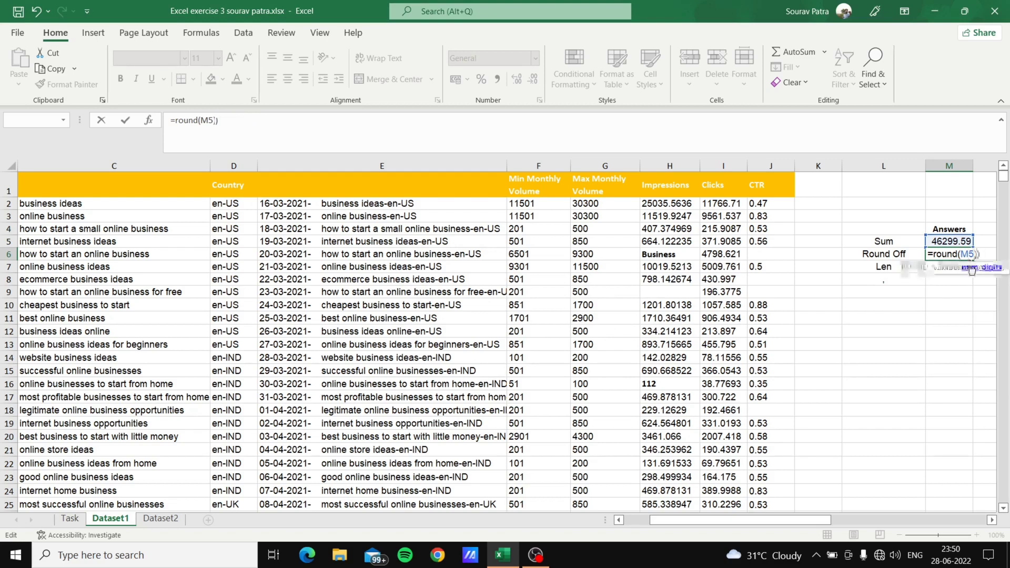
text(-3)
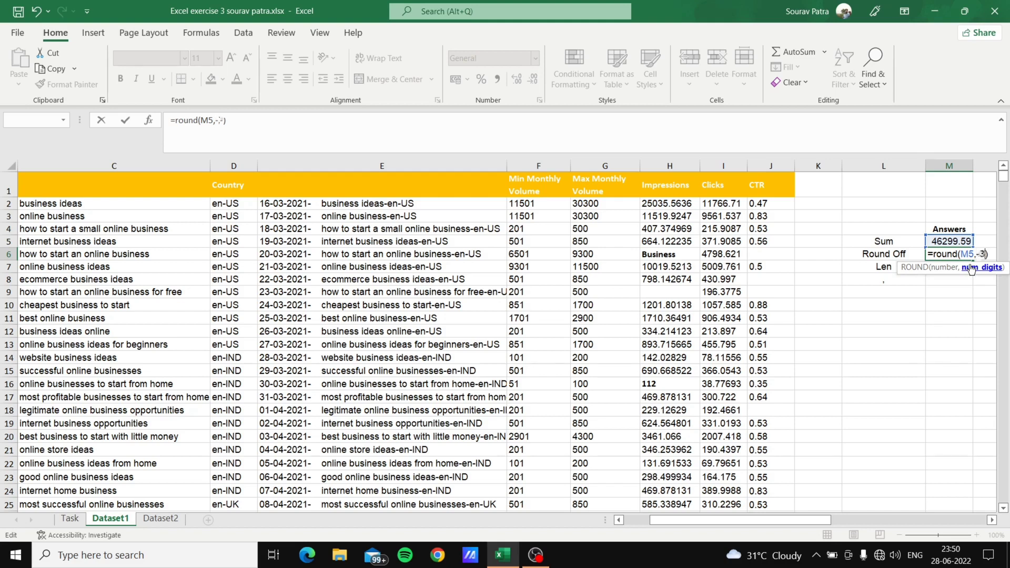
key(Return)
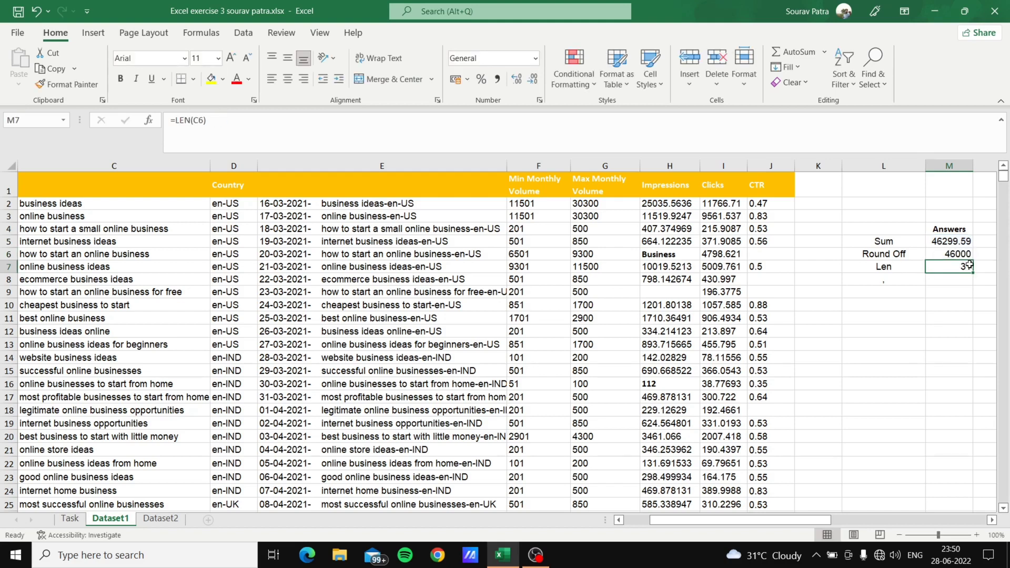
- Try displaying the rounded answer in M6 with two decimal places and remove the decimals again
click(958, 254)
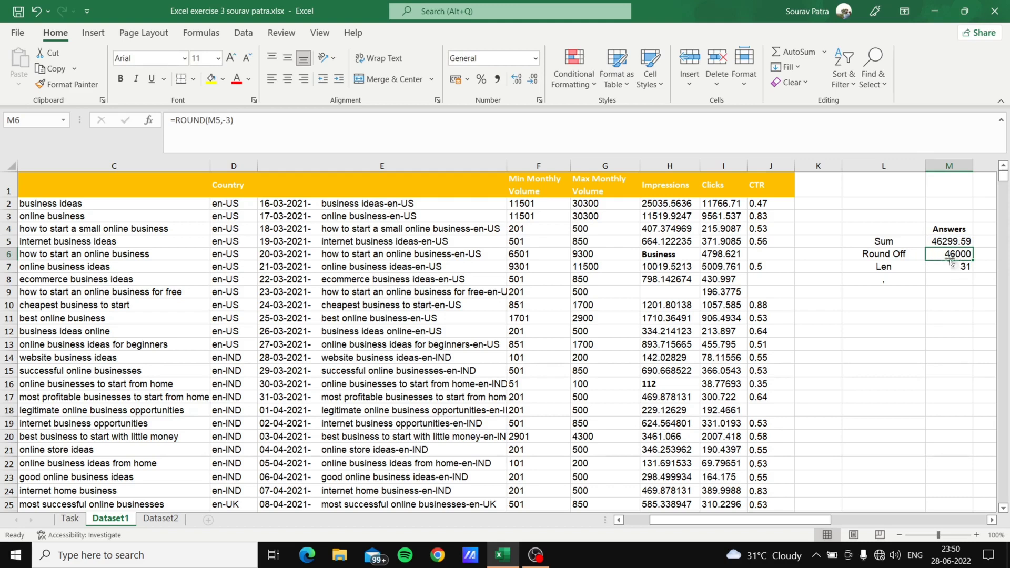
click(533, 79)
click(534, 80)
click(517, 79)
click(517, 79)
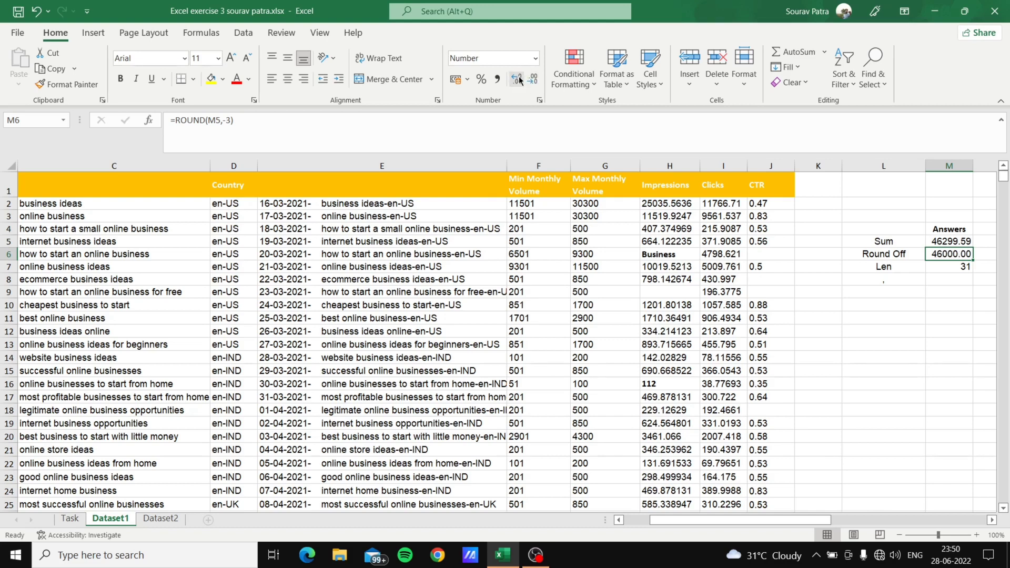
click(532, 79)
click(533, 80)
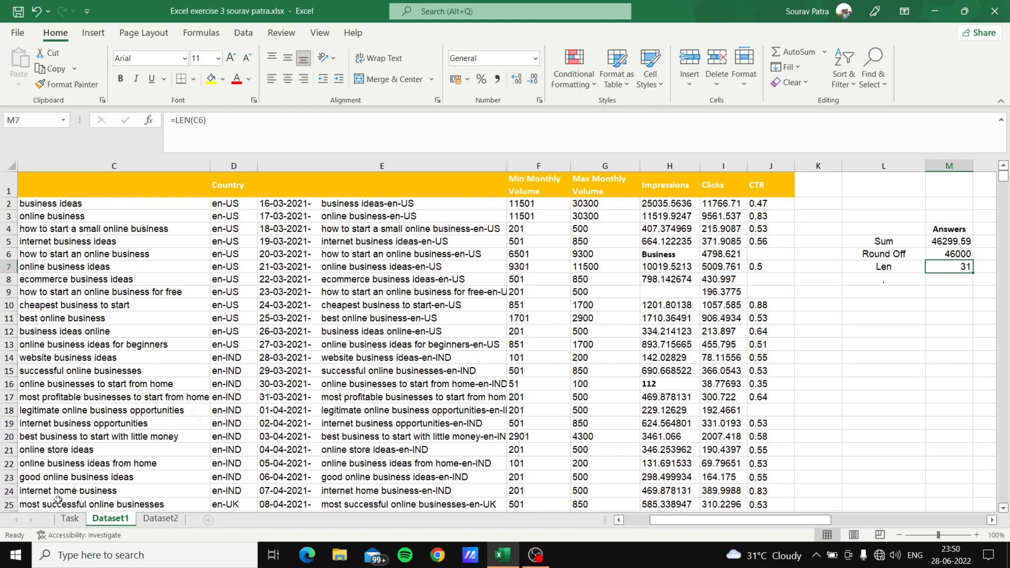
- Check the Len assignment in the Task sheet and replace the Len answer in M7 of Dataset1 with =LEN(C6)
click(72, 520)
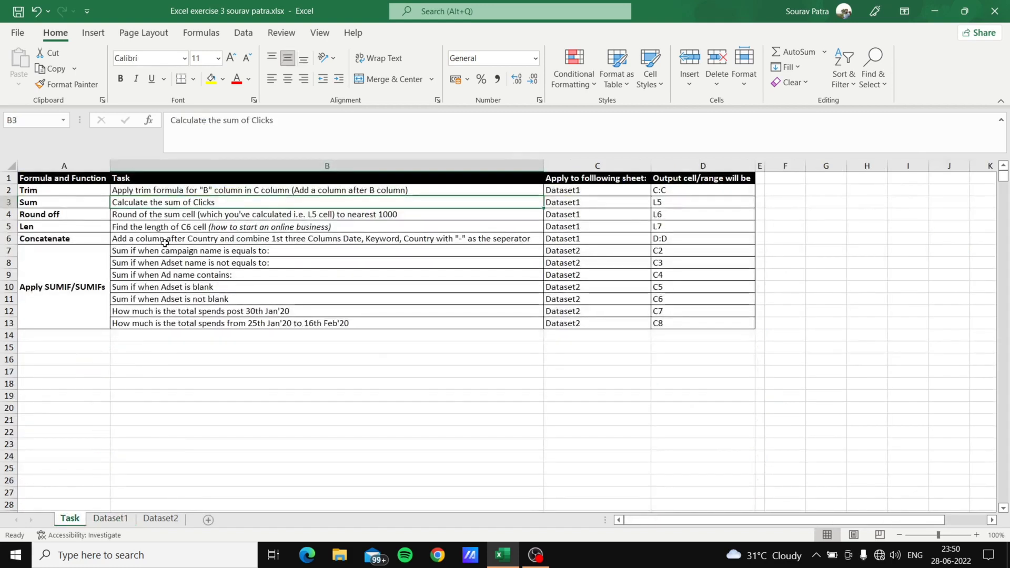
click(190, 230)
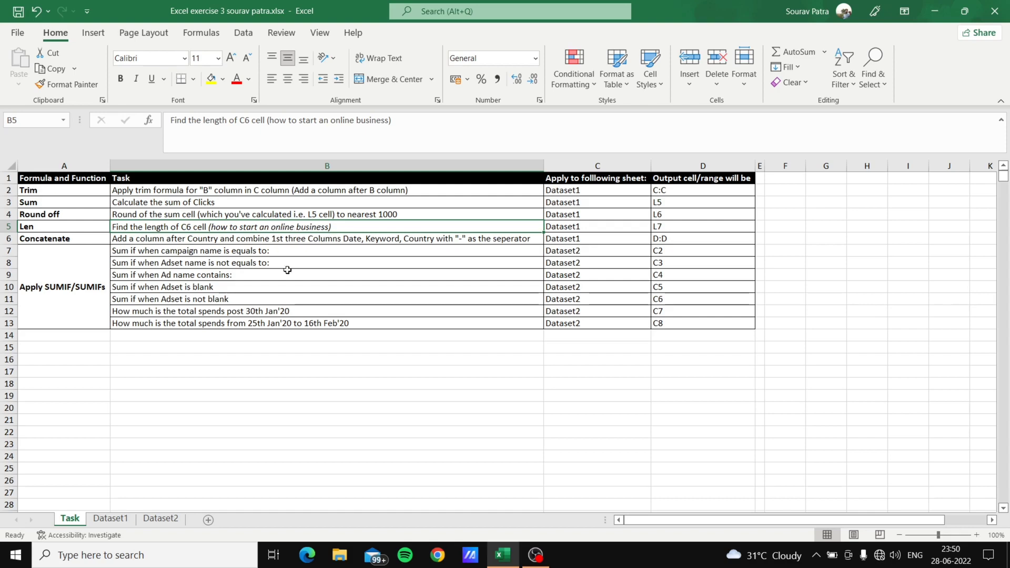
click(162, 519)
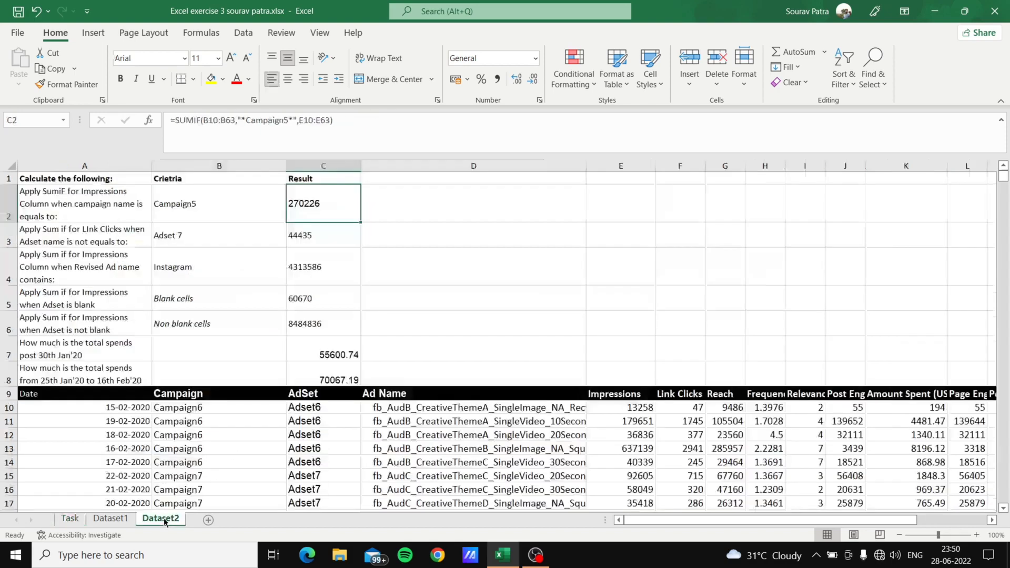
click(112, 519)
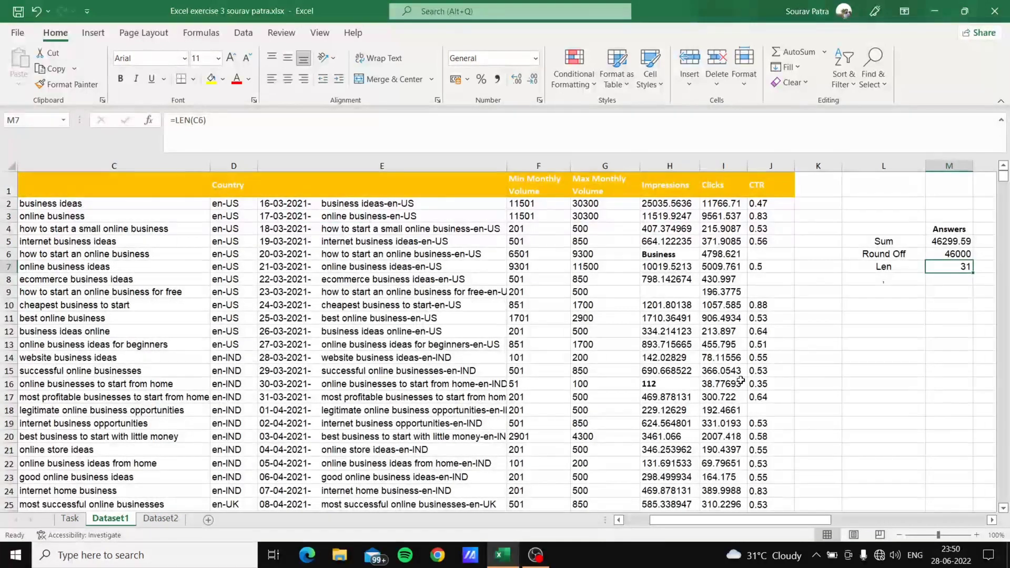
double_click(956, 268)
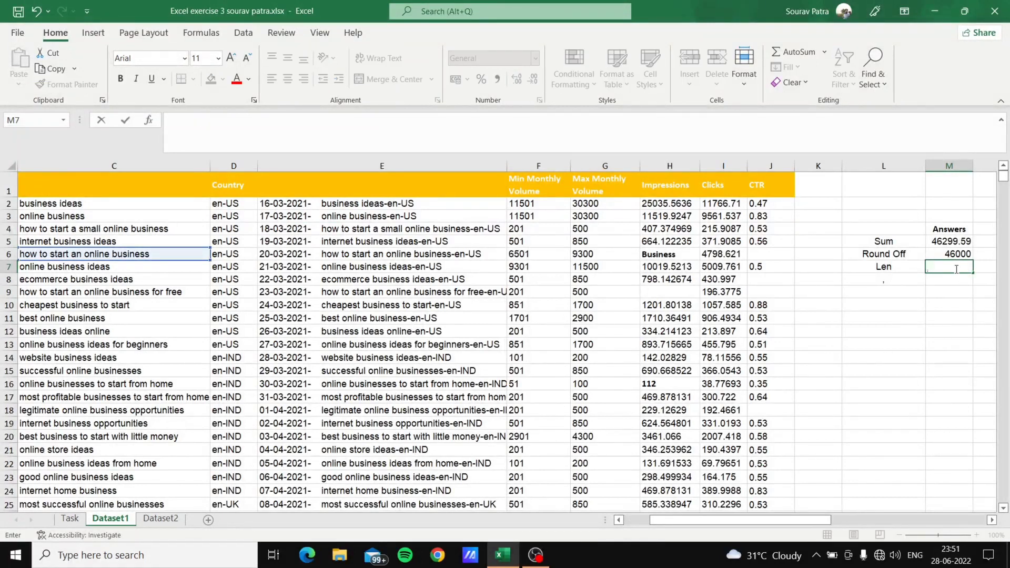
text(=len)
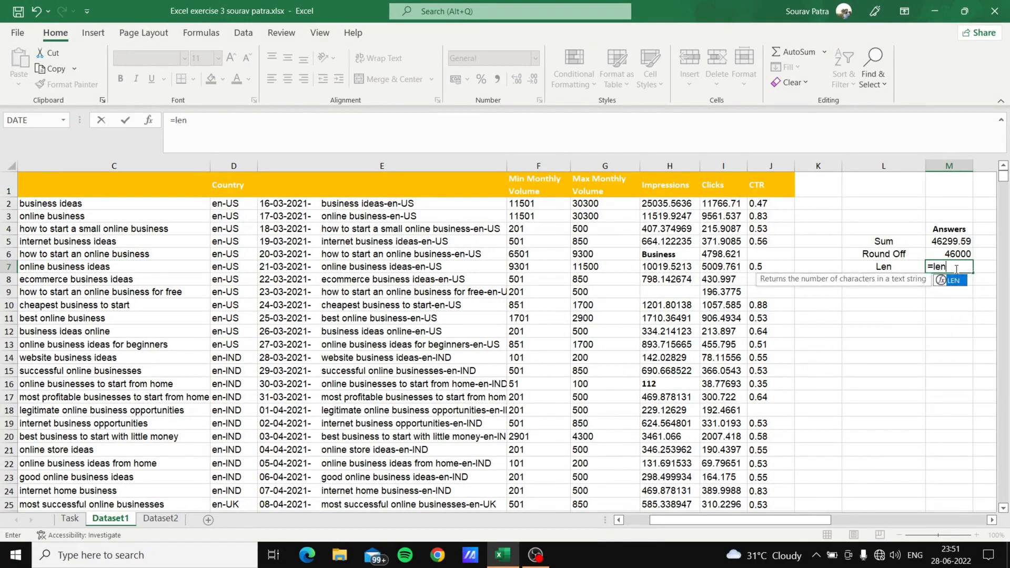
text(())
key(Return)
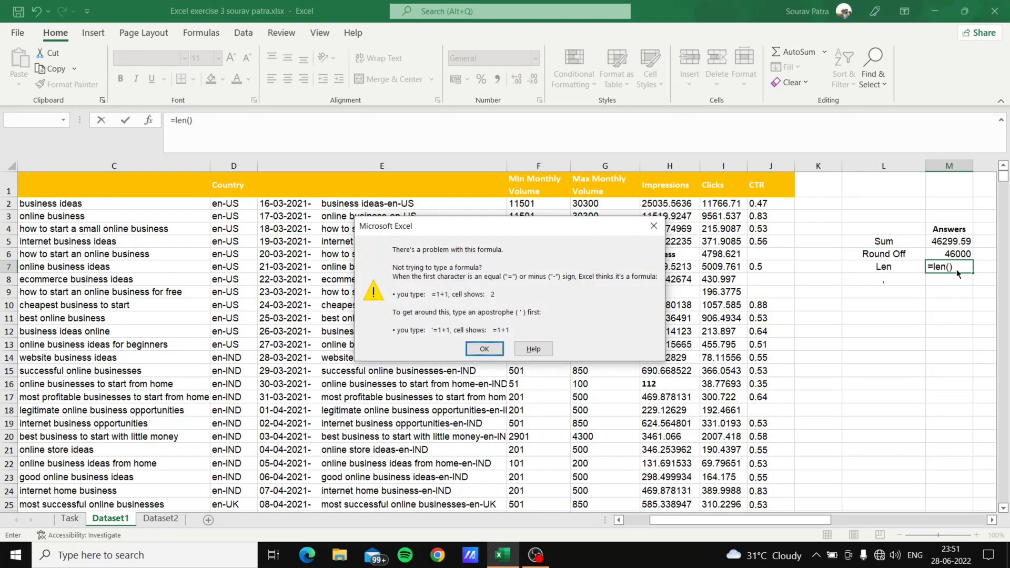
key(Return)
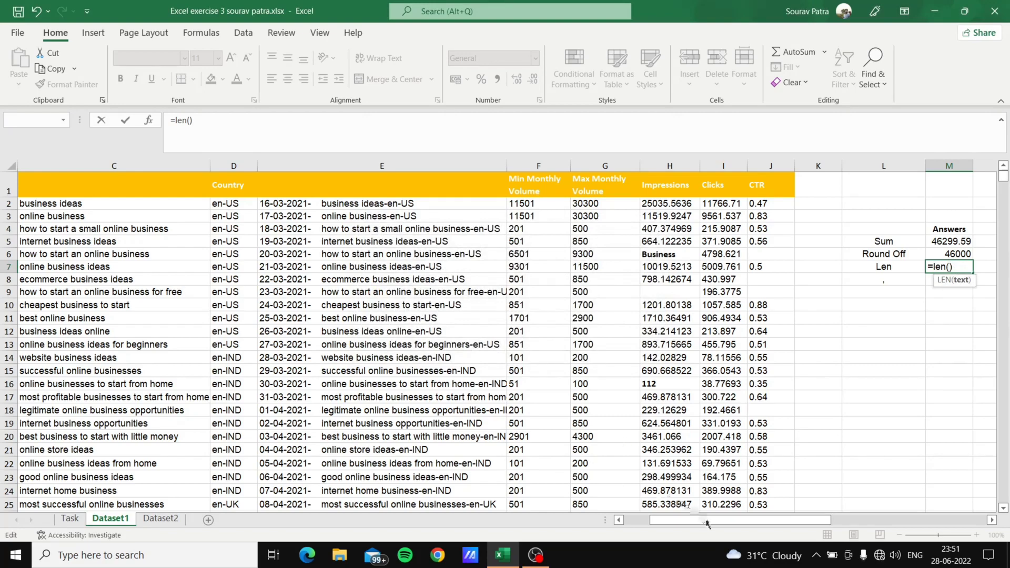
drag(707, 523, 664, 522)
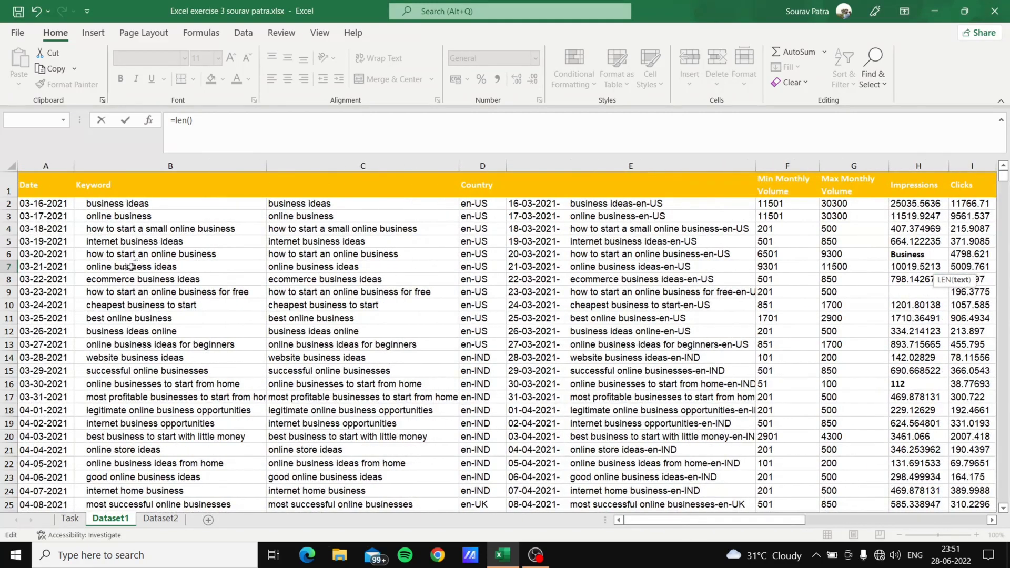
click(308, 256)
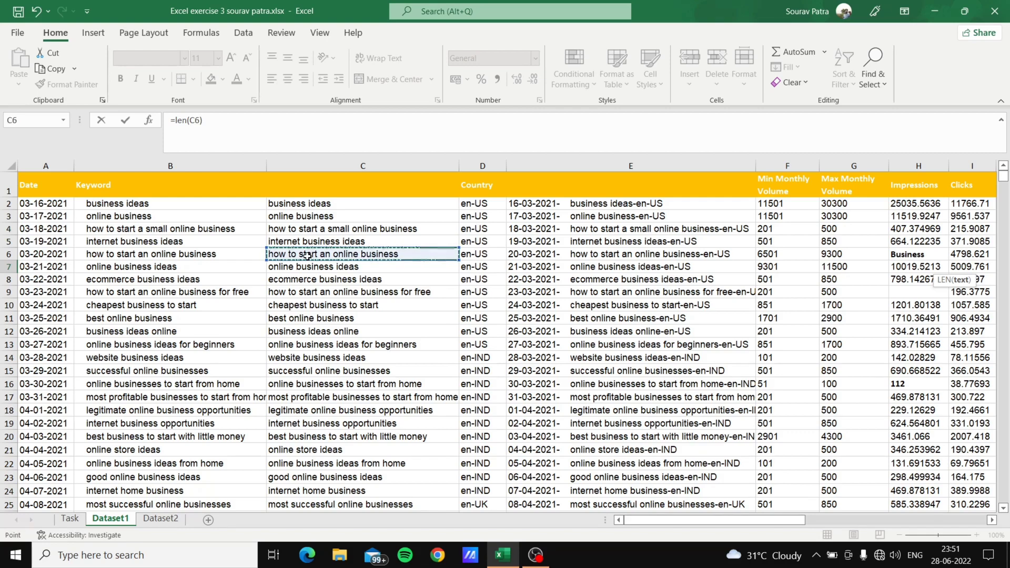
key(Return)
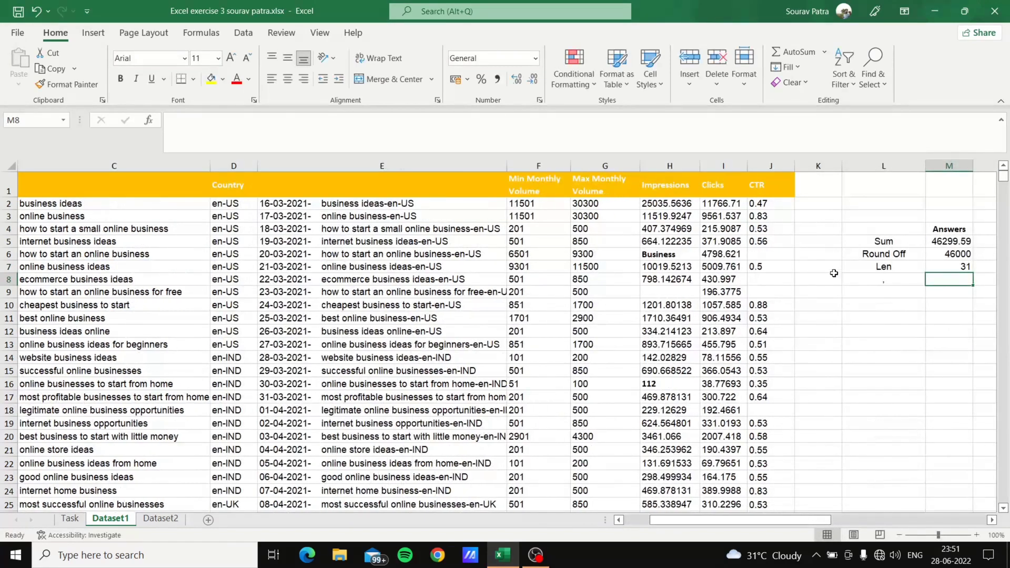
click(959, 265)
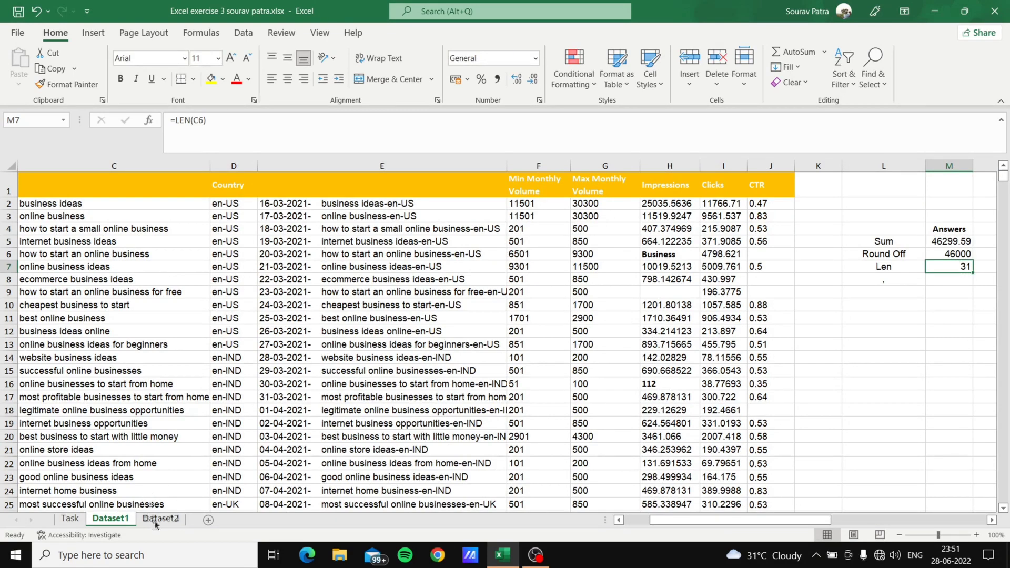
- Read the Concatenate assignment in row 6 of the Task sheet and return to Dataset1
click(73, 520)
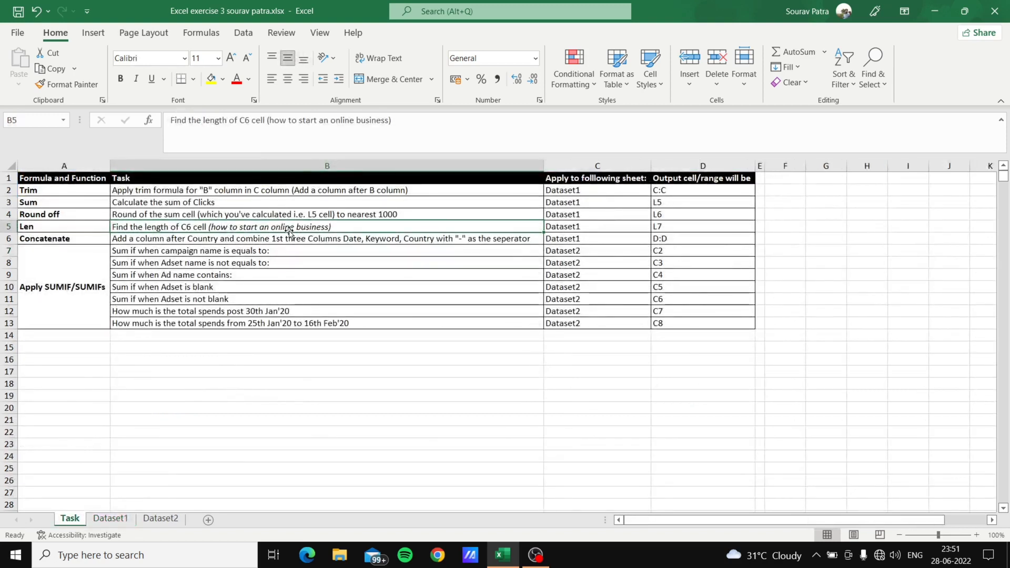
click(140, 241)
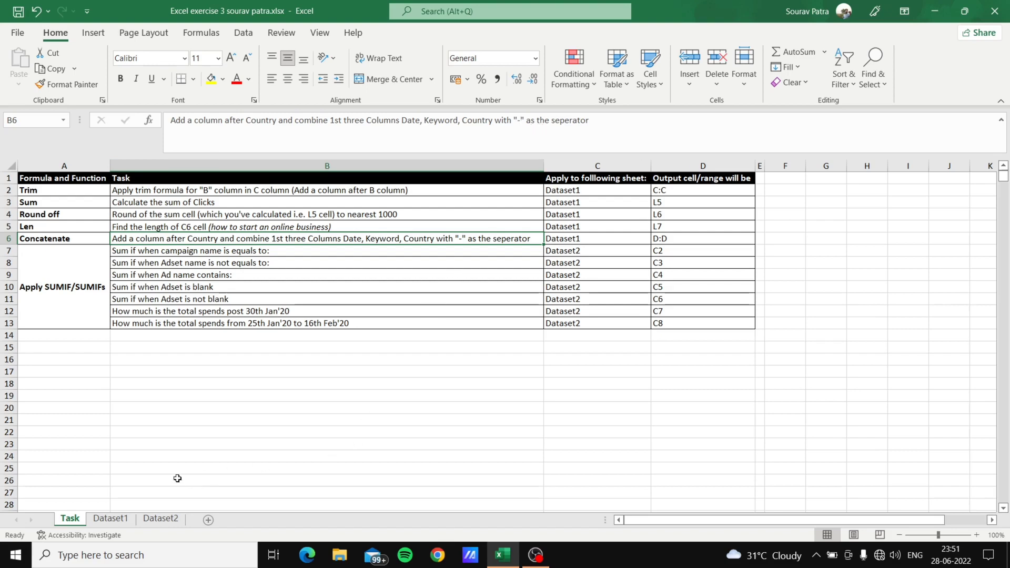
click(109, 519)
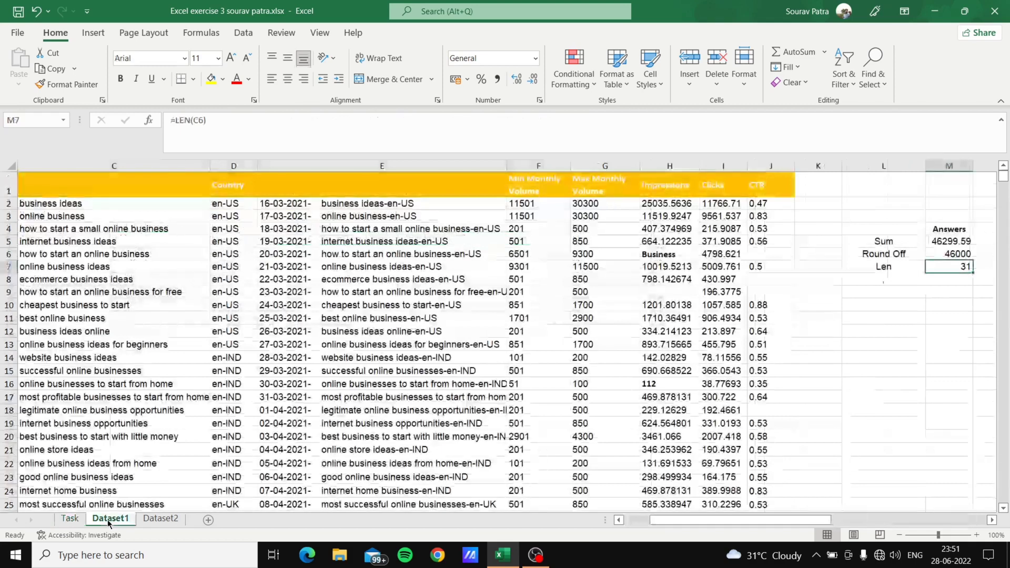
- Review the existing concatenation formulas in E2 and E3 and start a CONCATENATE formula in L10
click(384, 203)
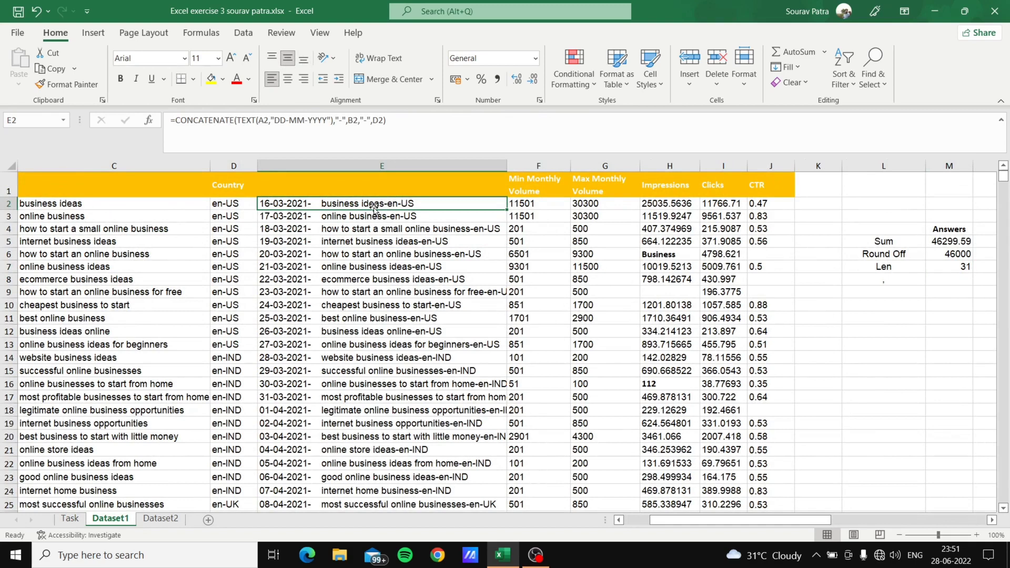
click(384, 218)
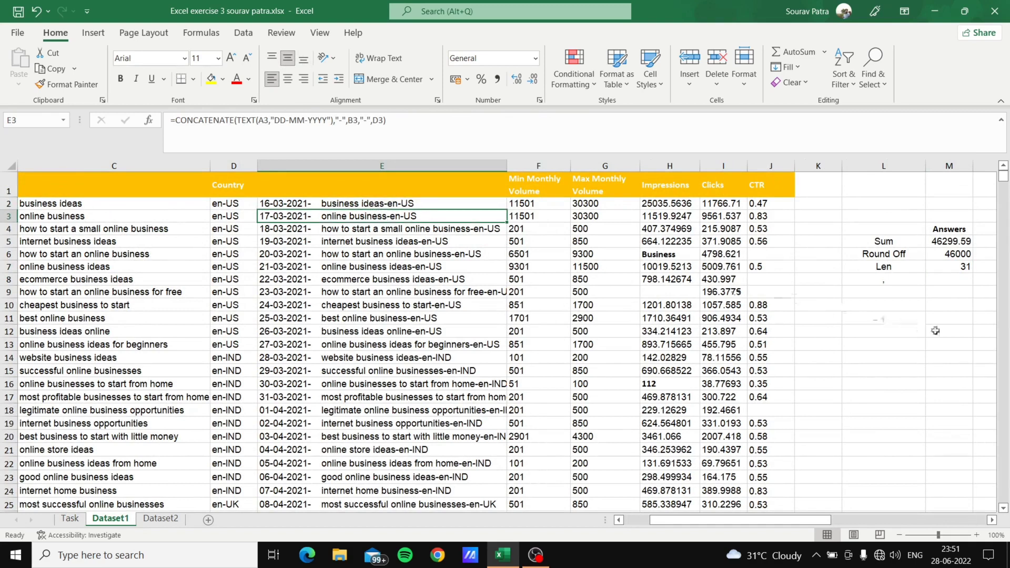
click(873, 305)
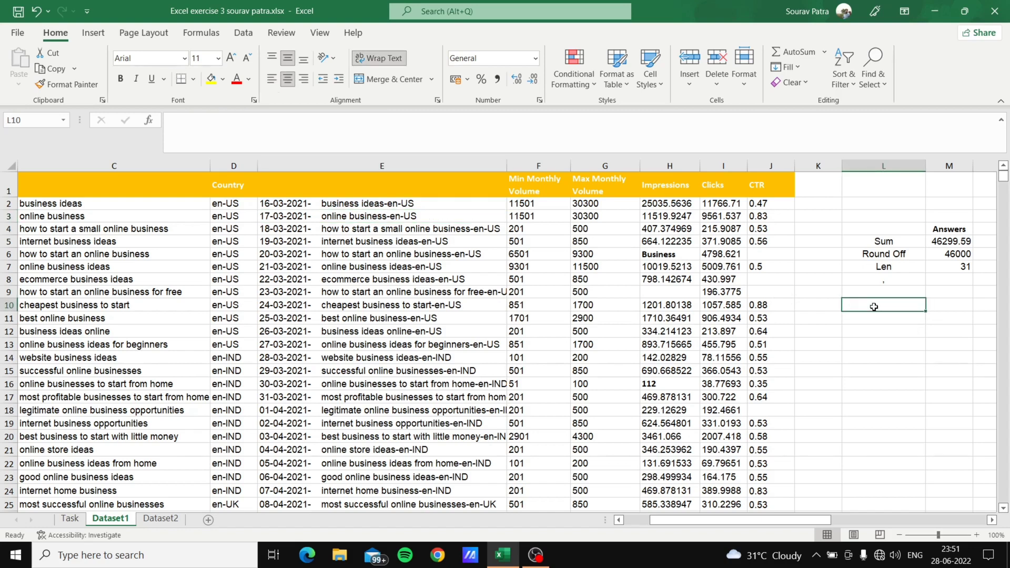
text(=)
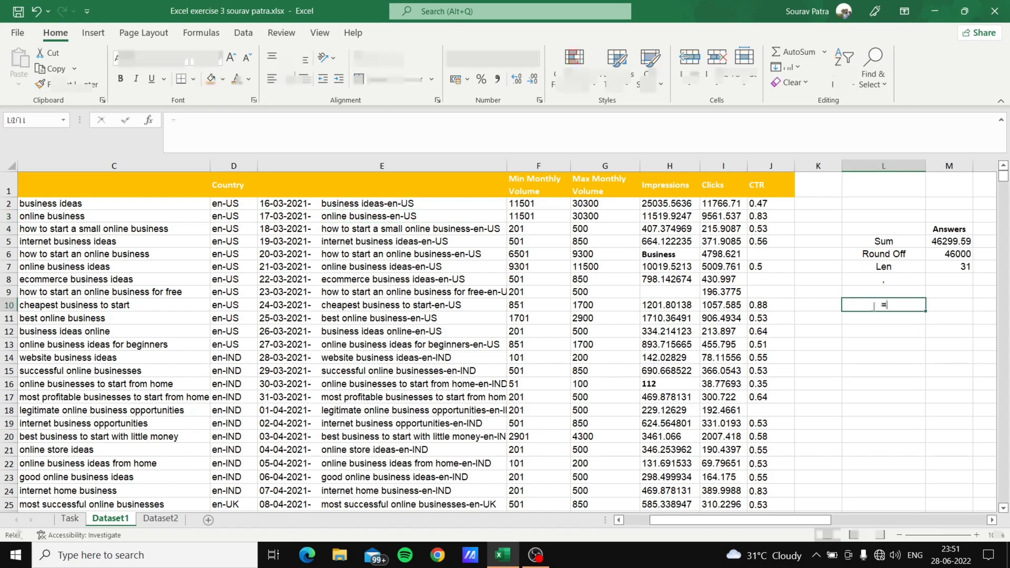
text(con)
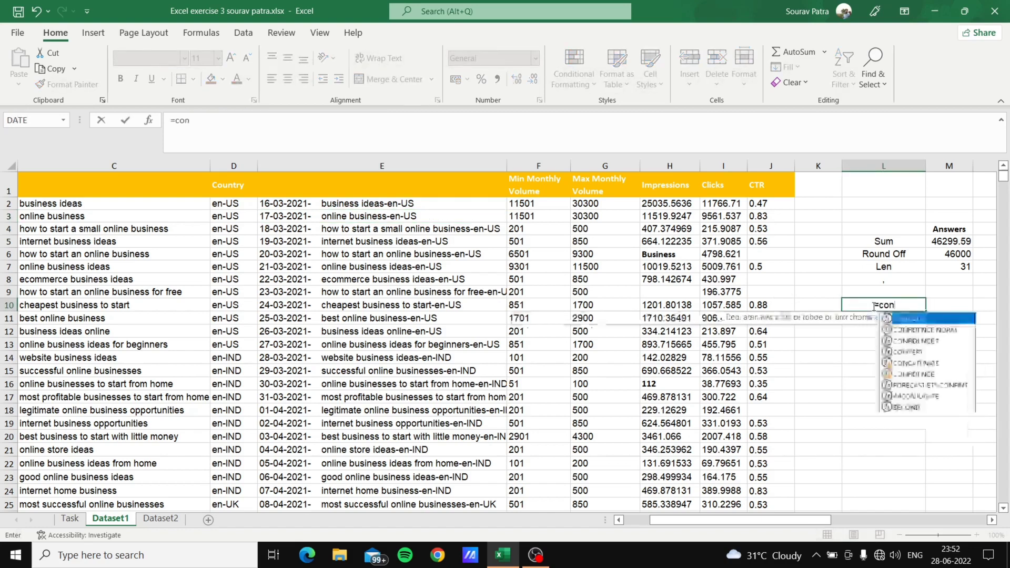
text(catenate)
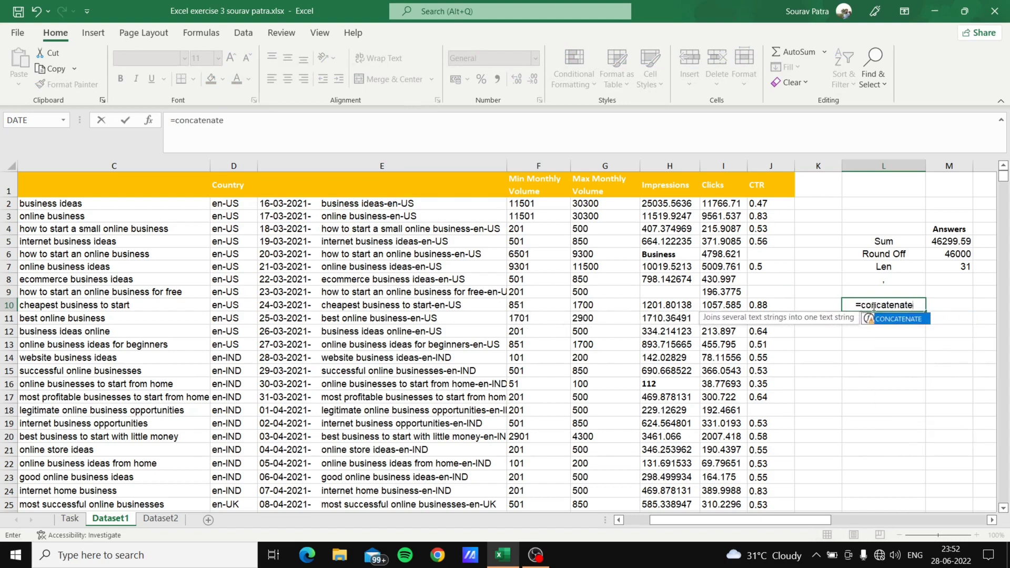
text(())
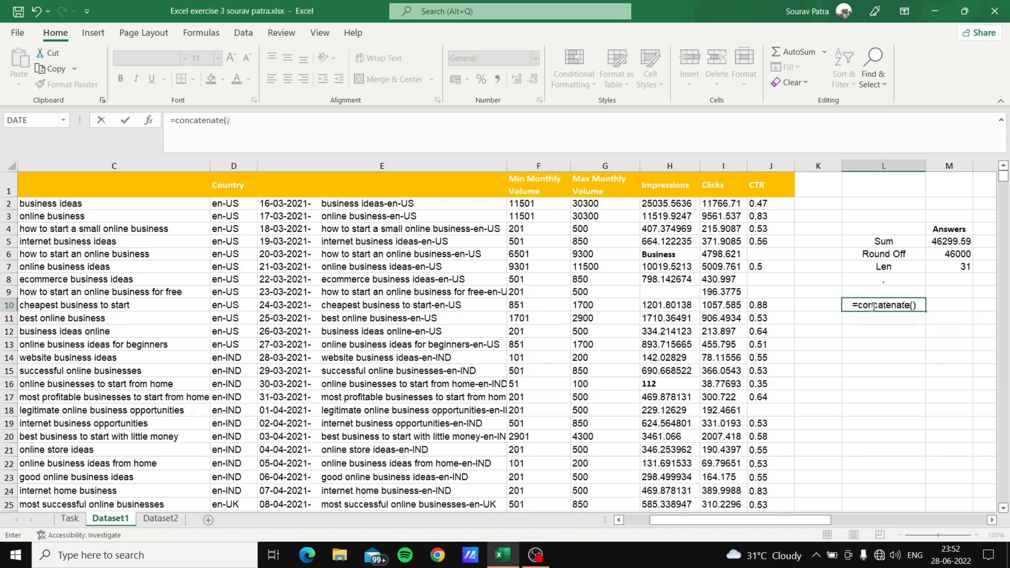
key(Return)
key(Return)
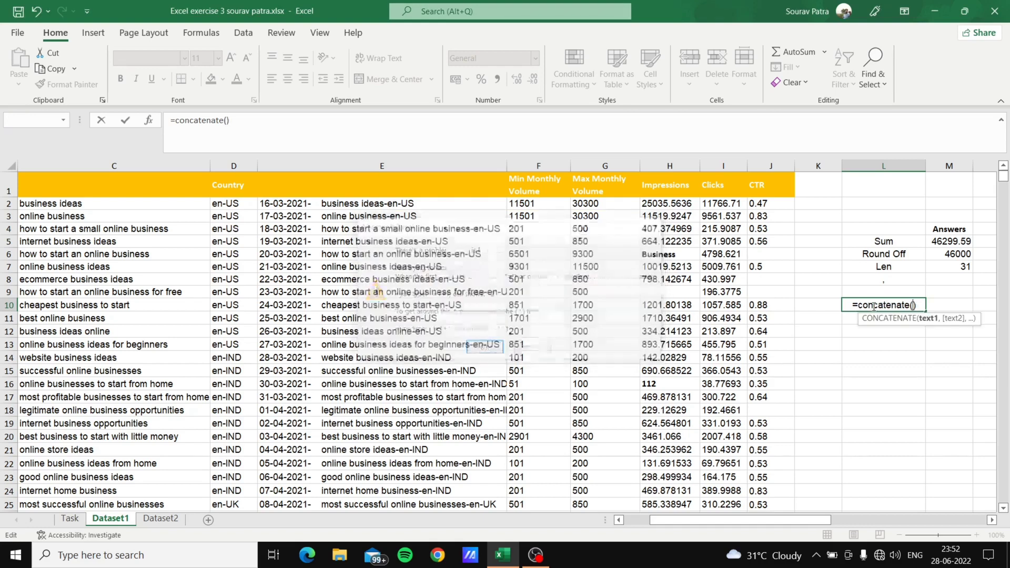
- Nest a TEXT function inside the CONCATENATE formula in L10 with the date in A2 as its value
text(te)
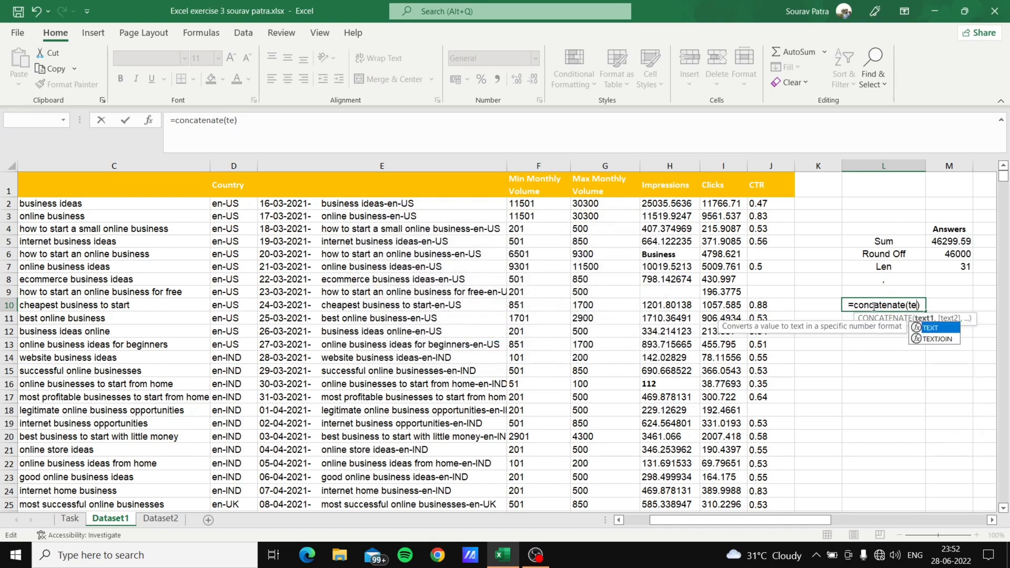
text(xt)
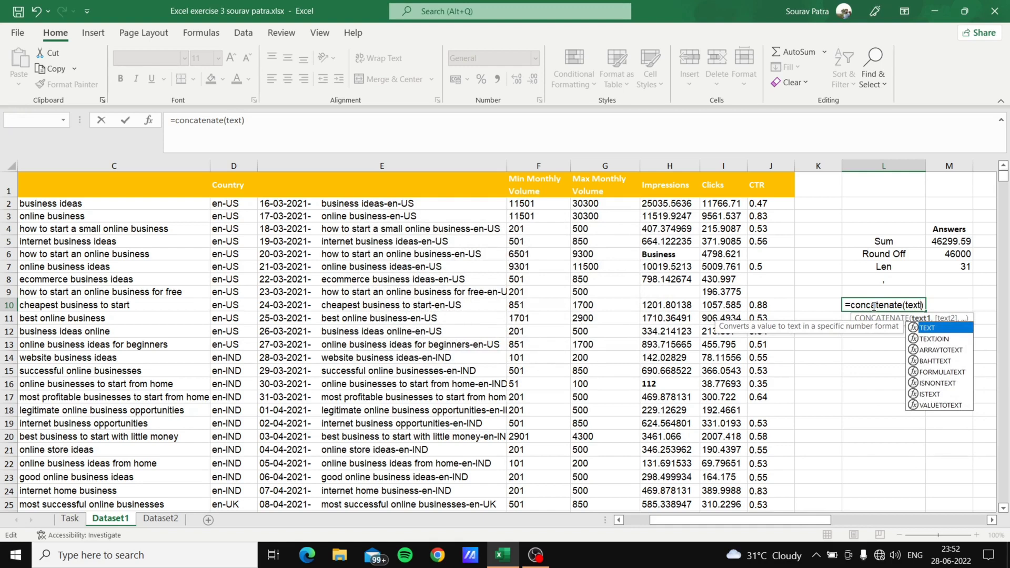
text(())
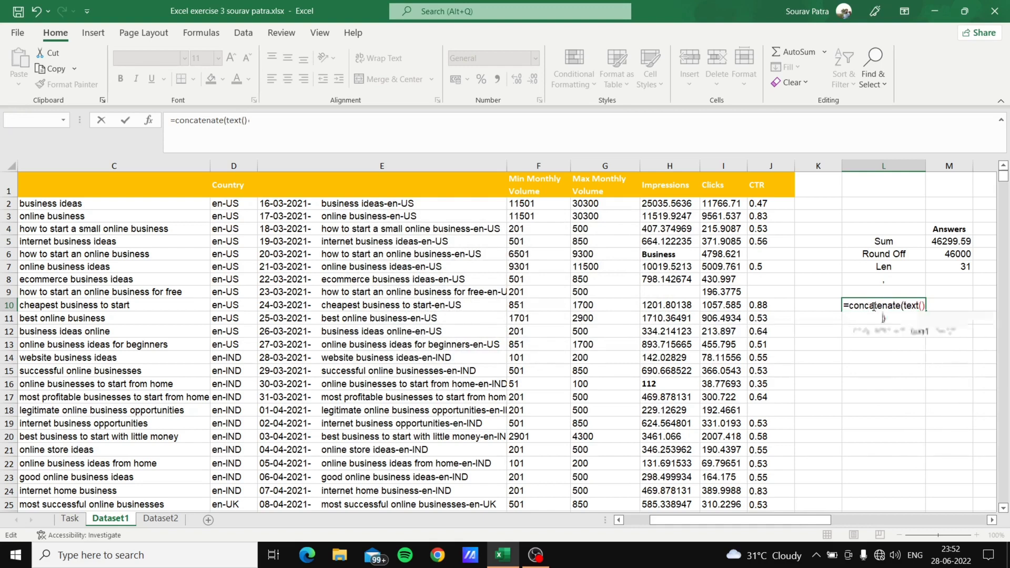
key(Left)
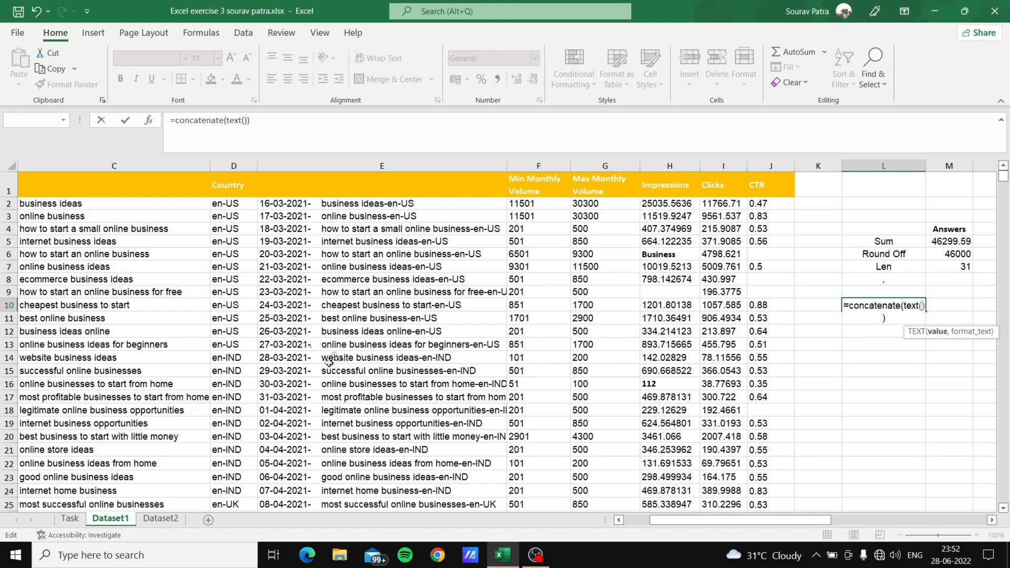
drag(701, 522, 671, 520)
click(37, 204)
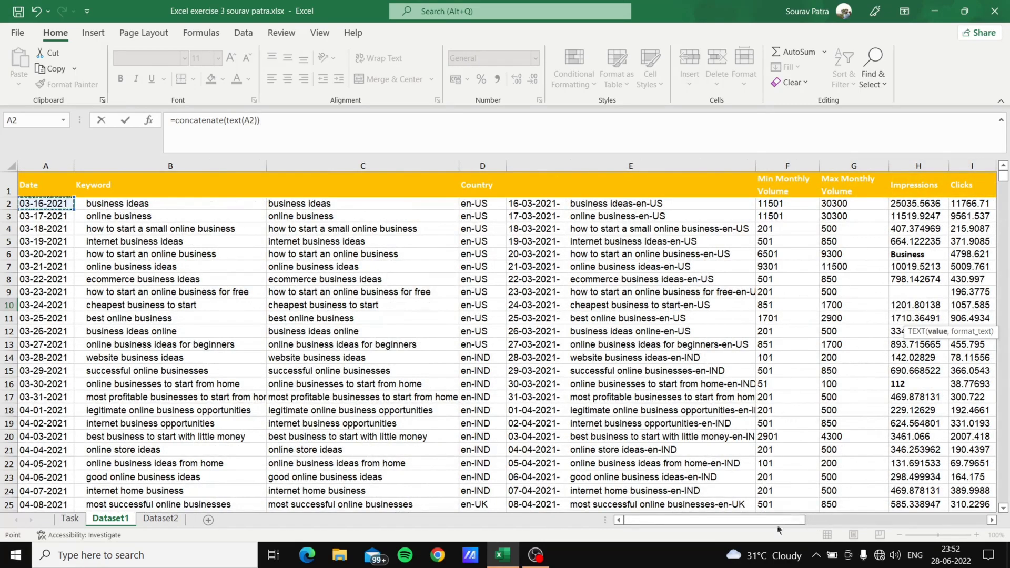
drag(779, 525, 816, 510)
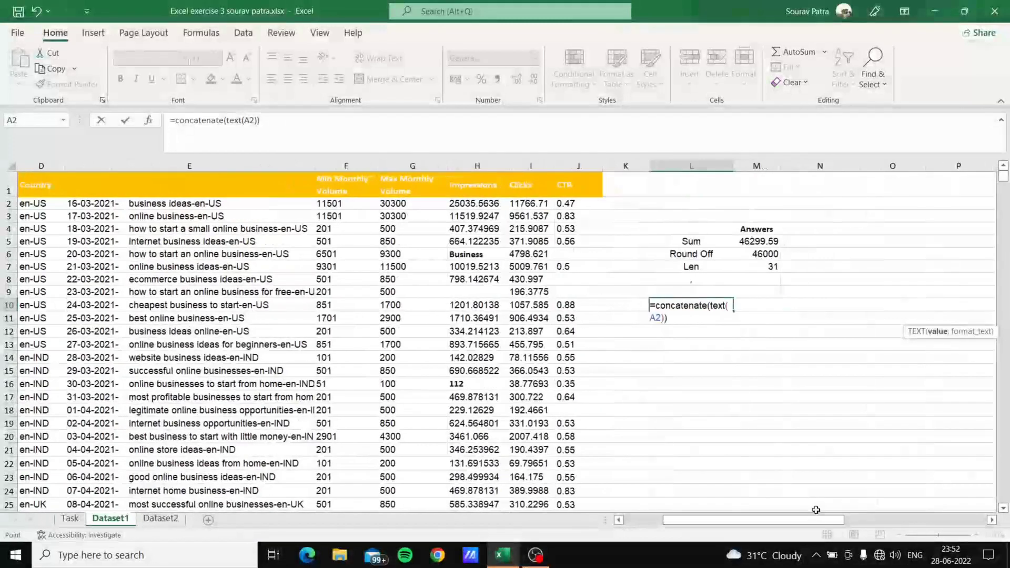
- Add "DD-MM-YYYY" in quotation marks as the format of the TEXT function for A2
click(253, 120)
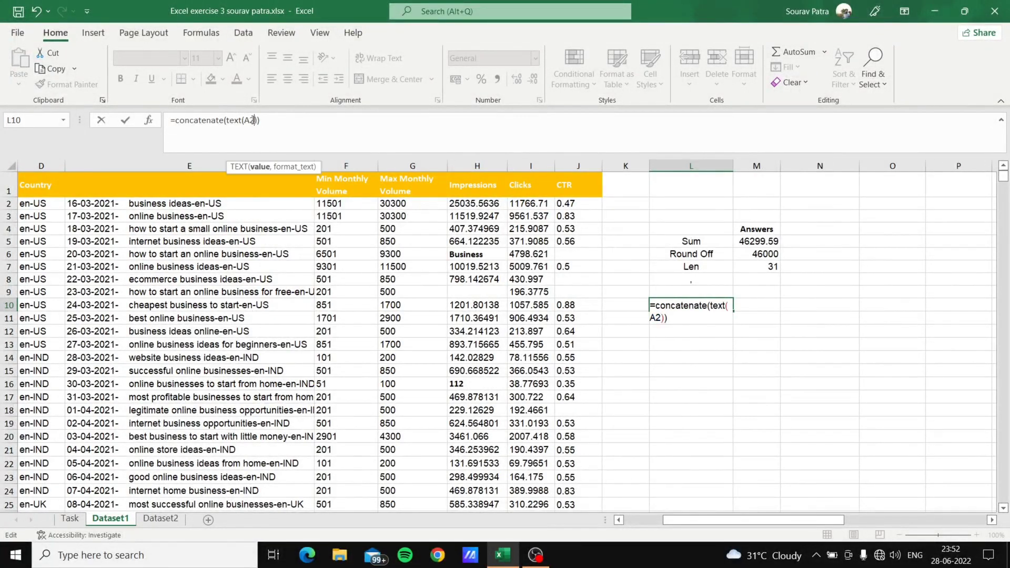
text(,DD)
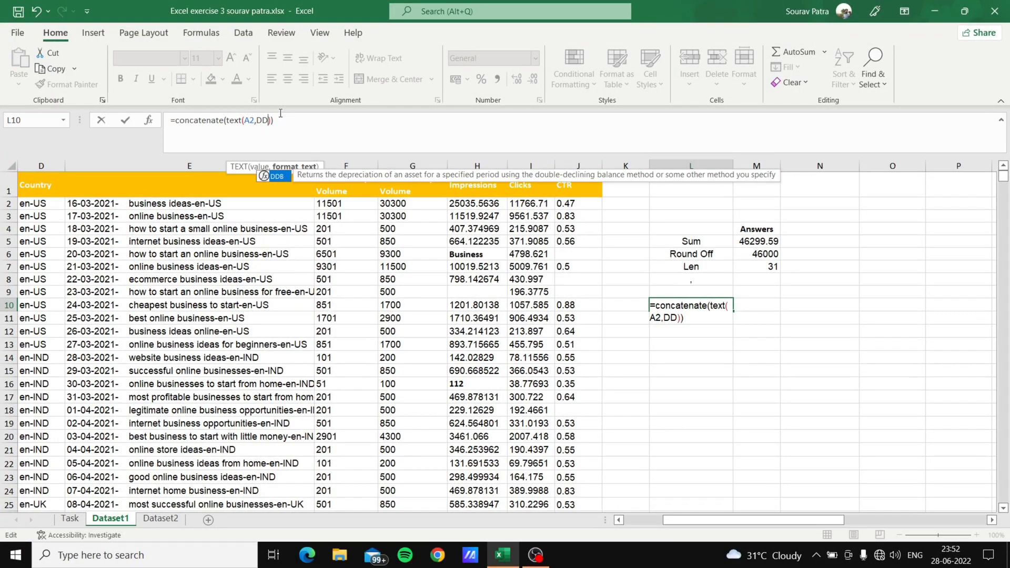
text(_)
key(BackSpace)
text(-MM)
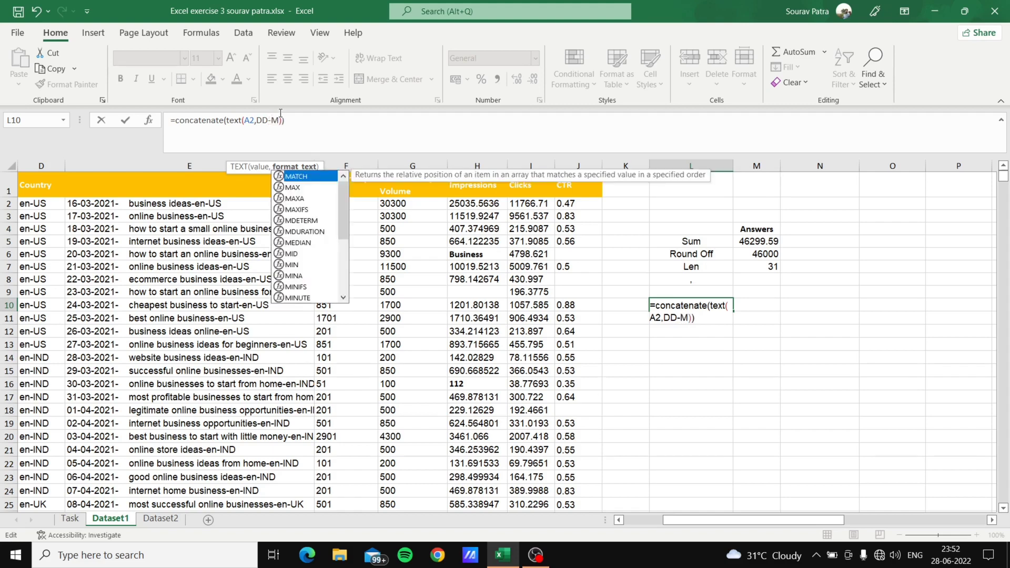
text(_)
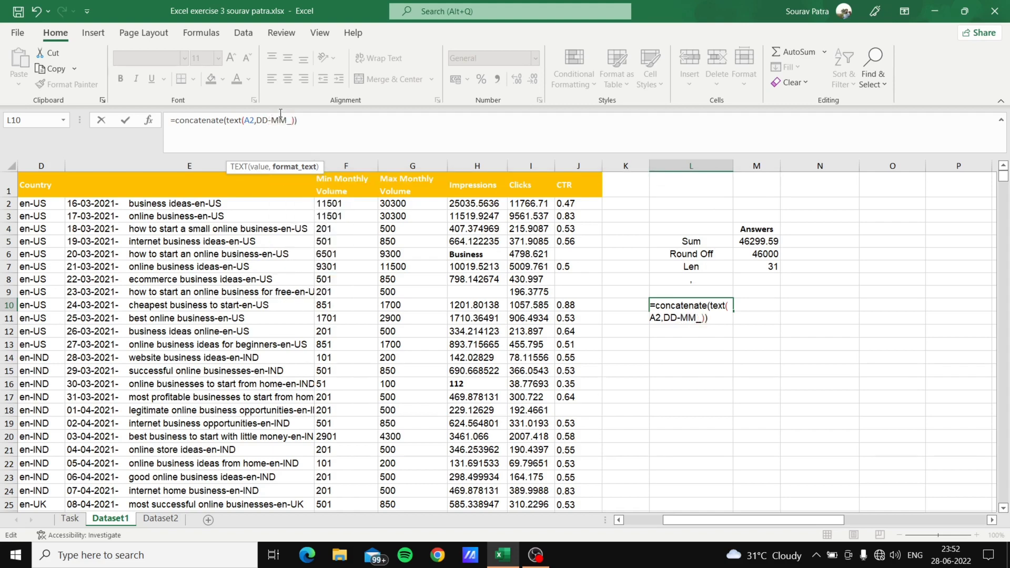
key(BackSpace)
text(-YYYY,)
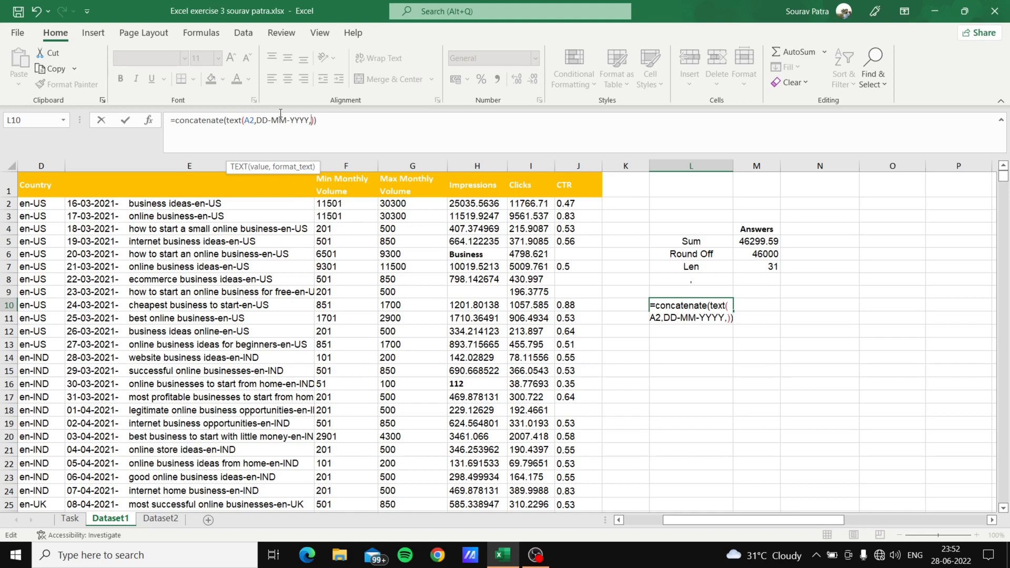
key(BackSpace)
text(")
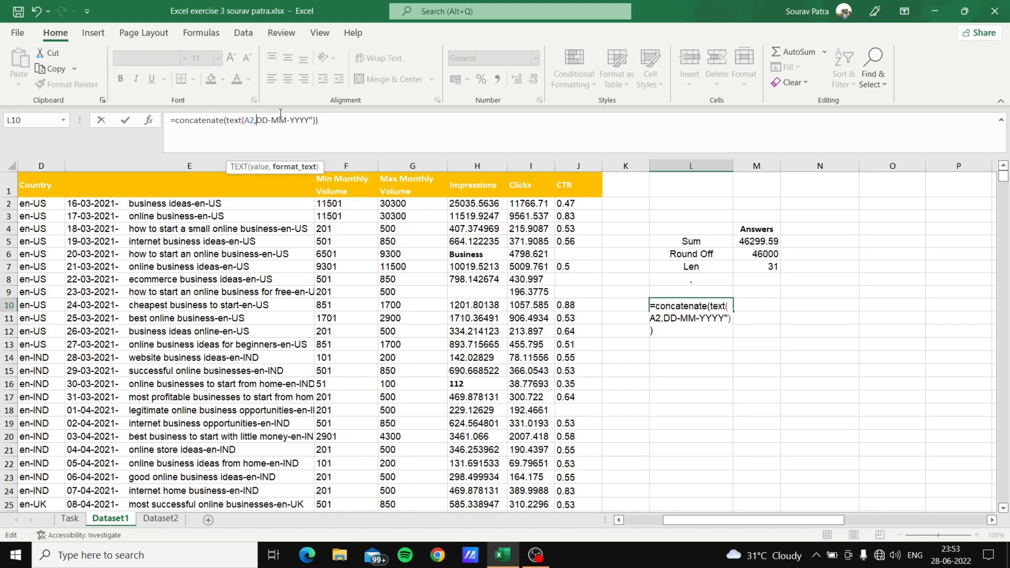
text(")
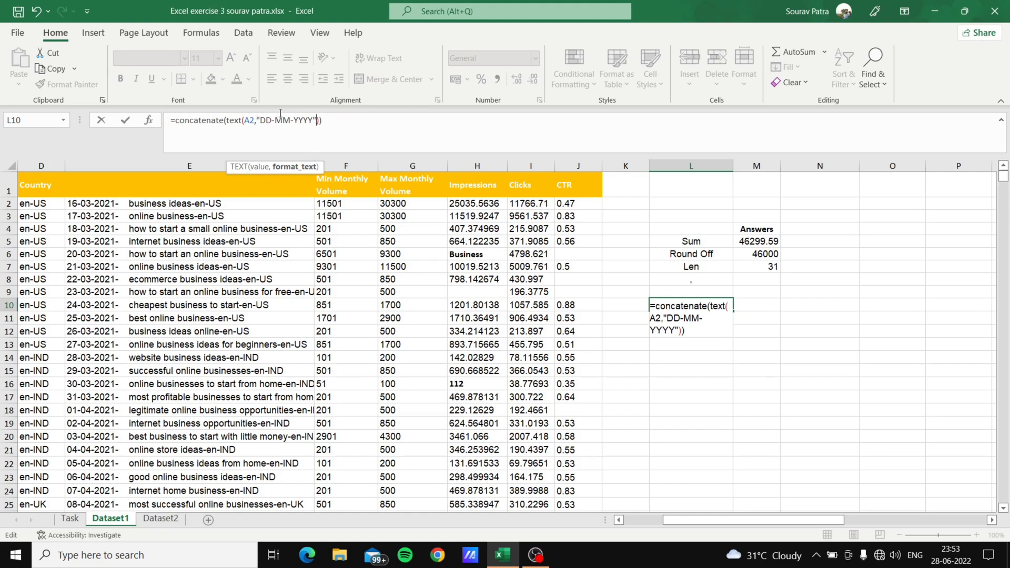
- Add a "-" separator and the keyword in B2 as the next CONCATENATE arguments after the TEXT function
key(Right)
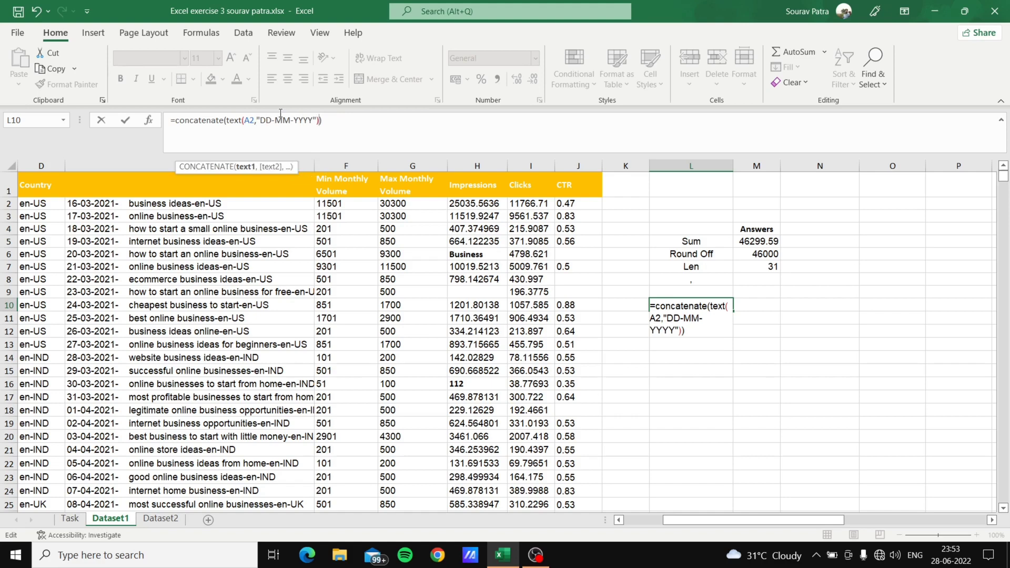
text(,)
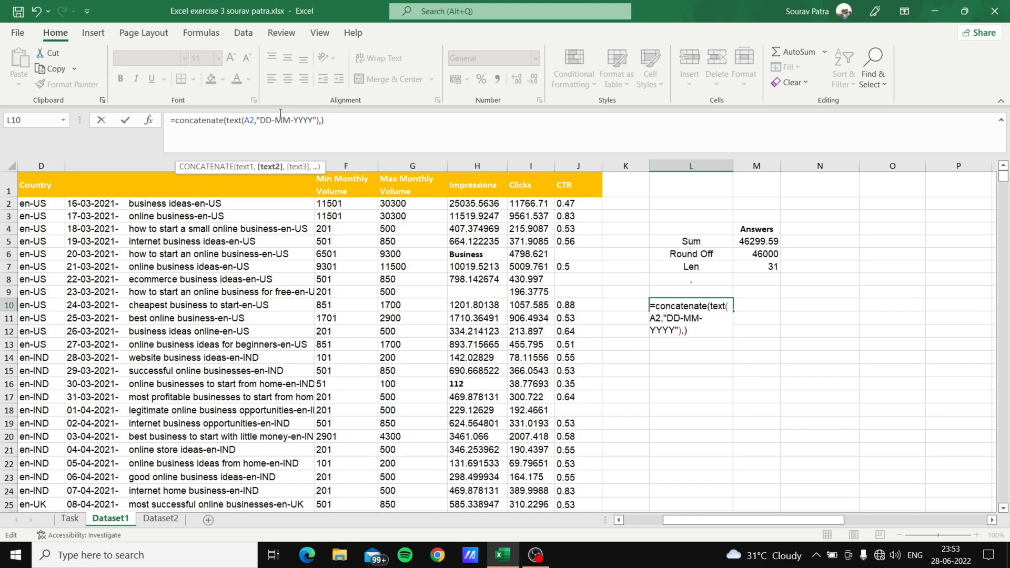
text(""-,)
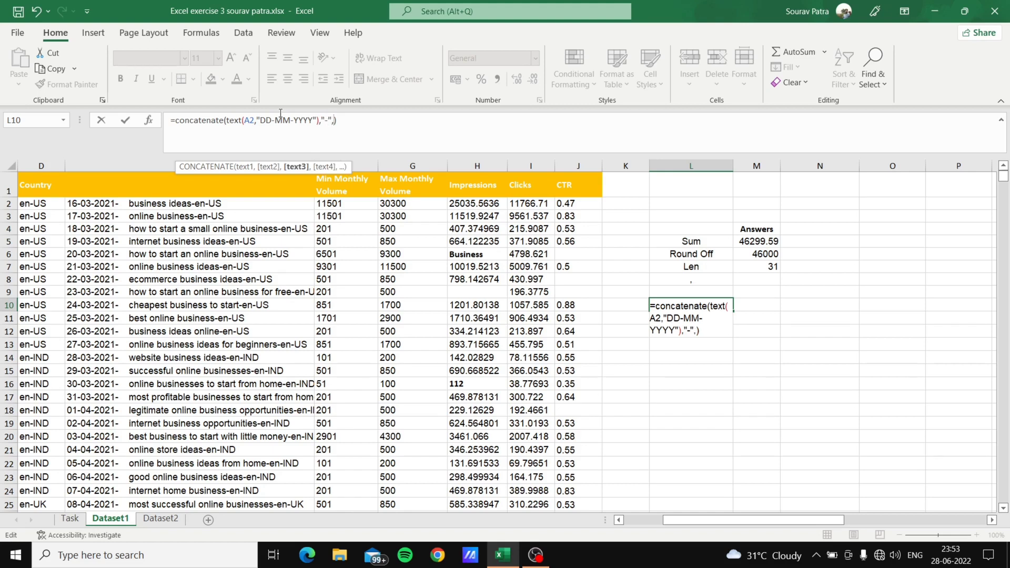
click(169, 205)
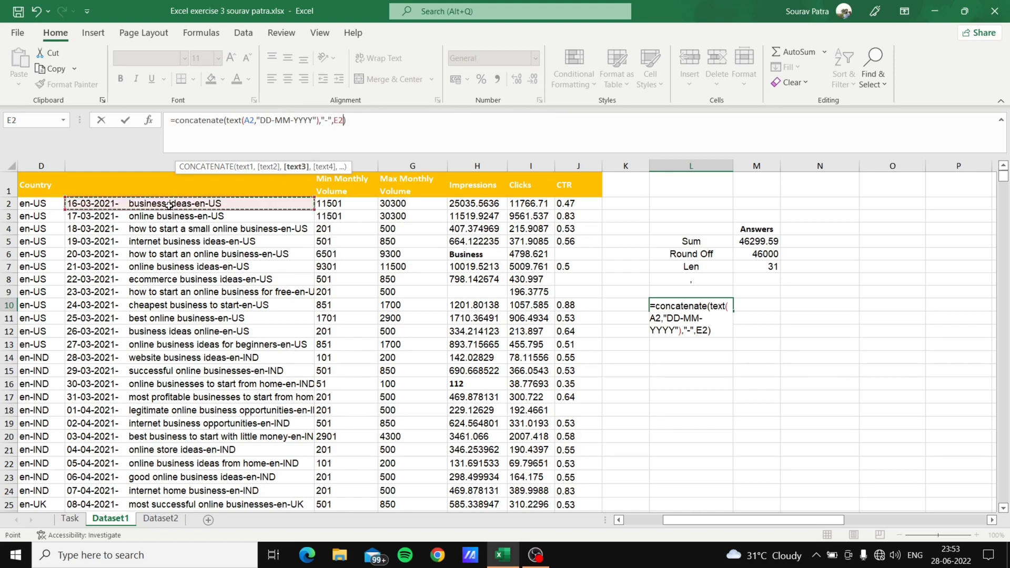
key(BackSpace)
key(BackSpace)
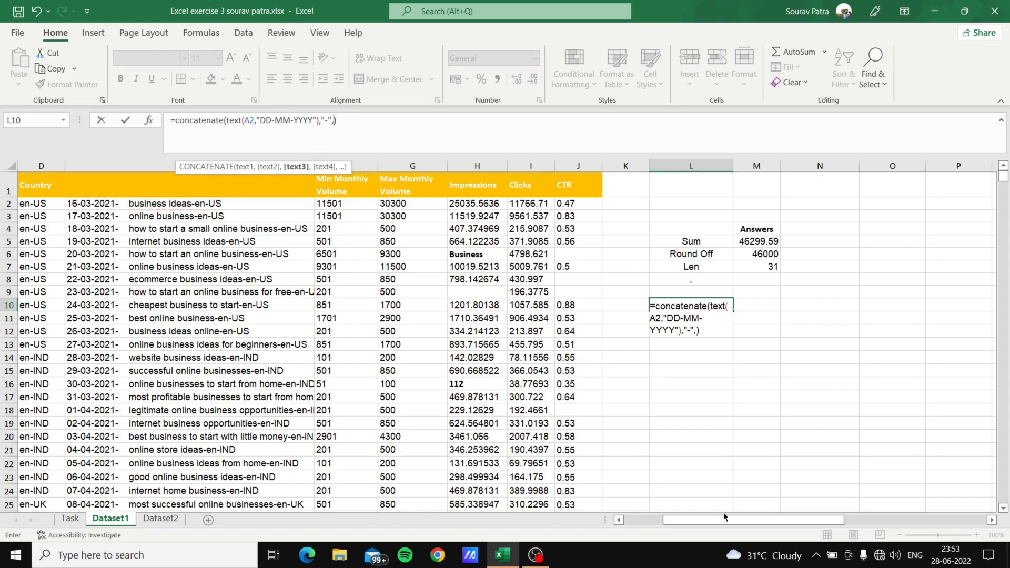
drag(725, 521, 685, 521)
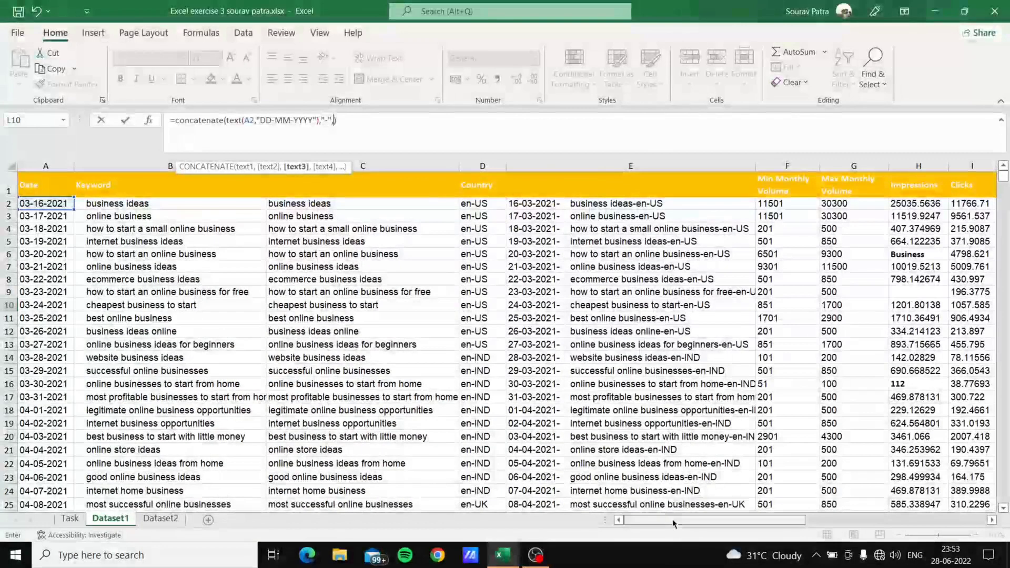
click(131, 205)
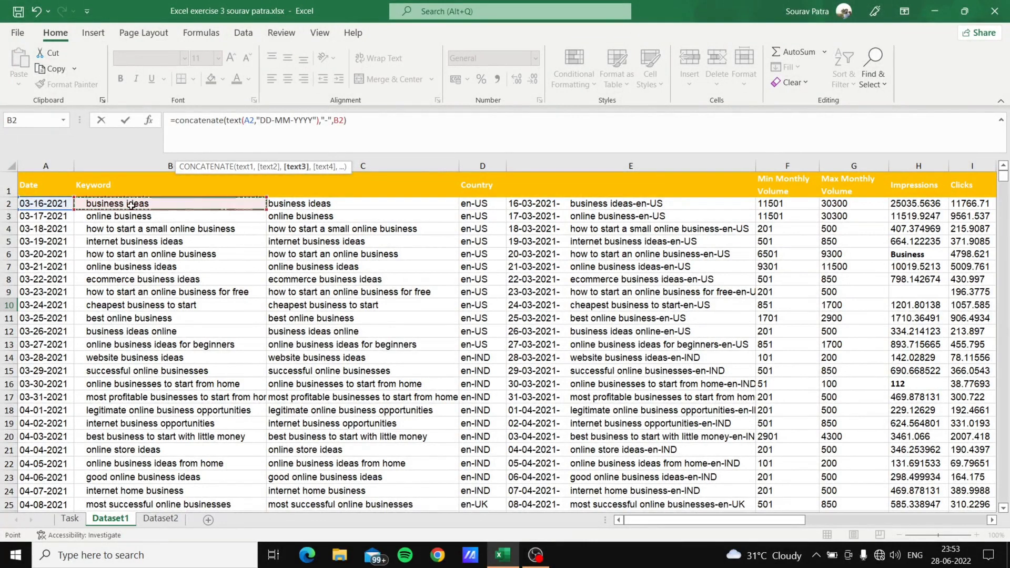
- Append another "-" separator and the country in D2, completing L10 as =CONCATENATE(TEXT(A2,"DD-MM-YYYY"),"-",B2,"-",D2)
text(,)
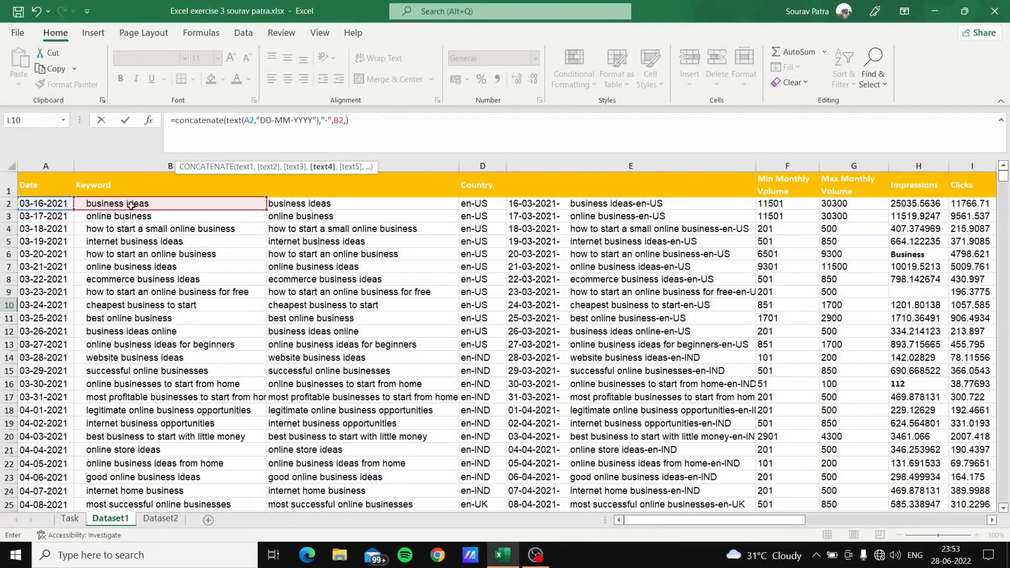
text("")
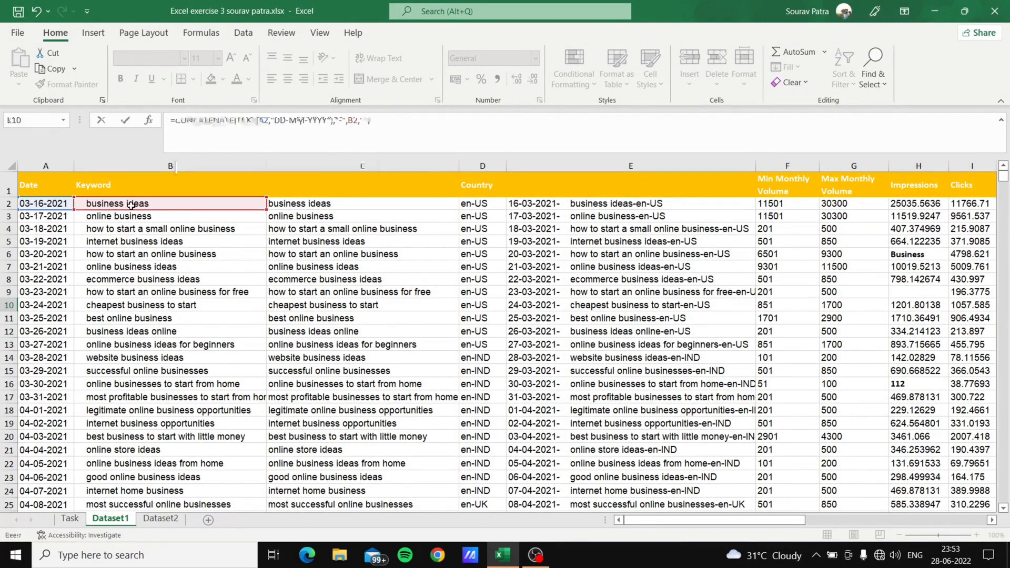
key(Left)
key(Right)
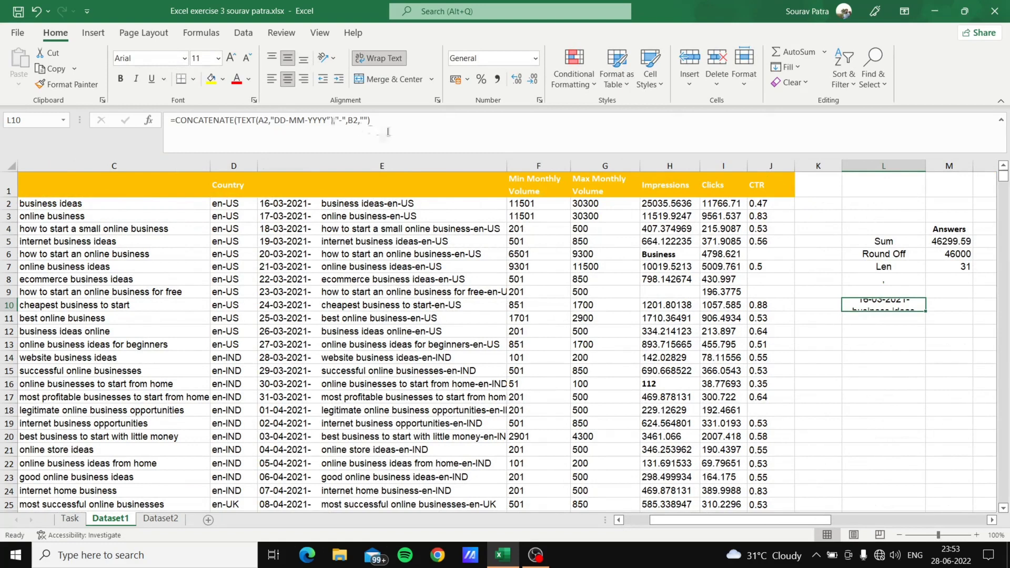
click(368, 121)
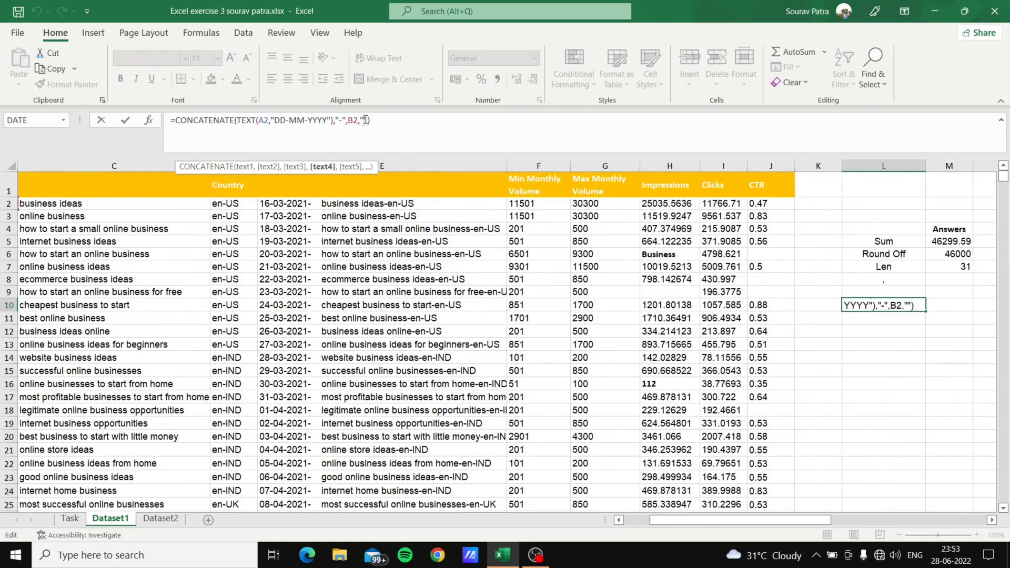
text(-",)
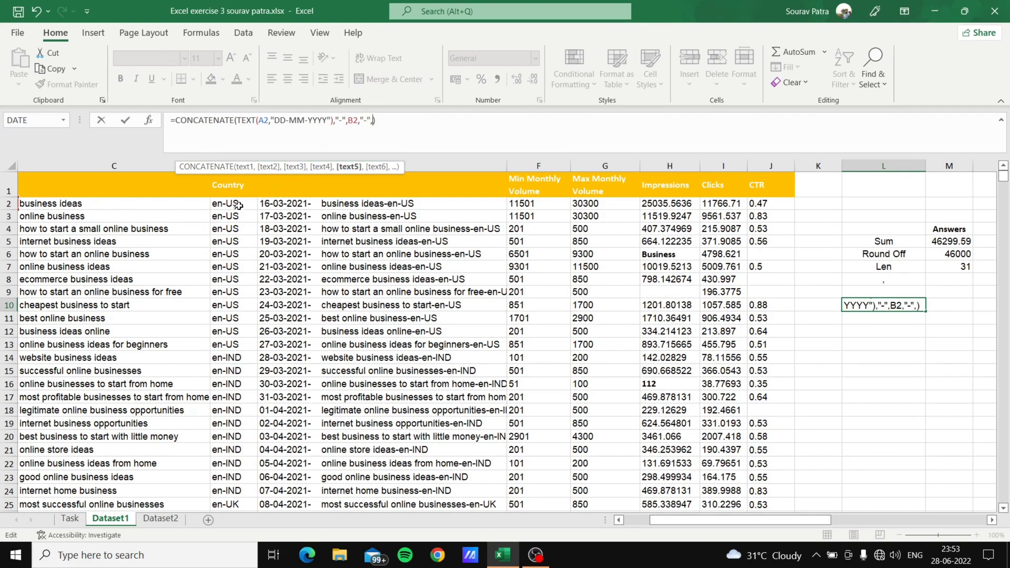
key(Return)
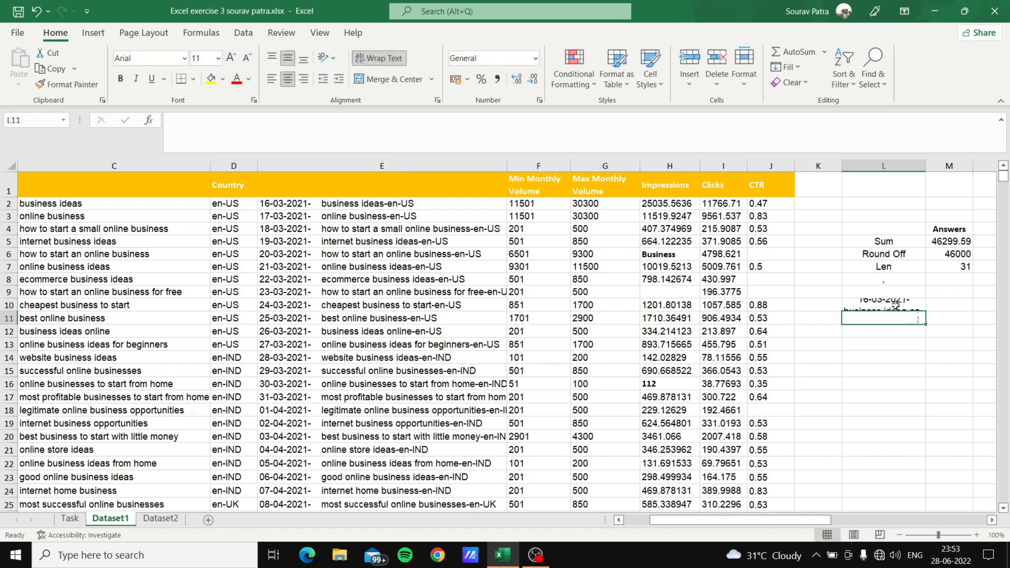
click(895, 305)
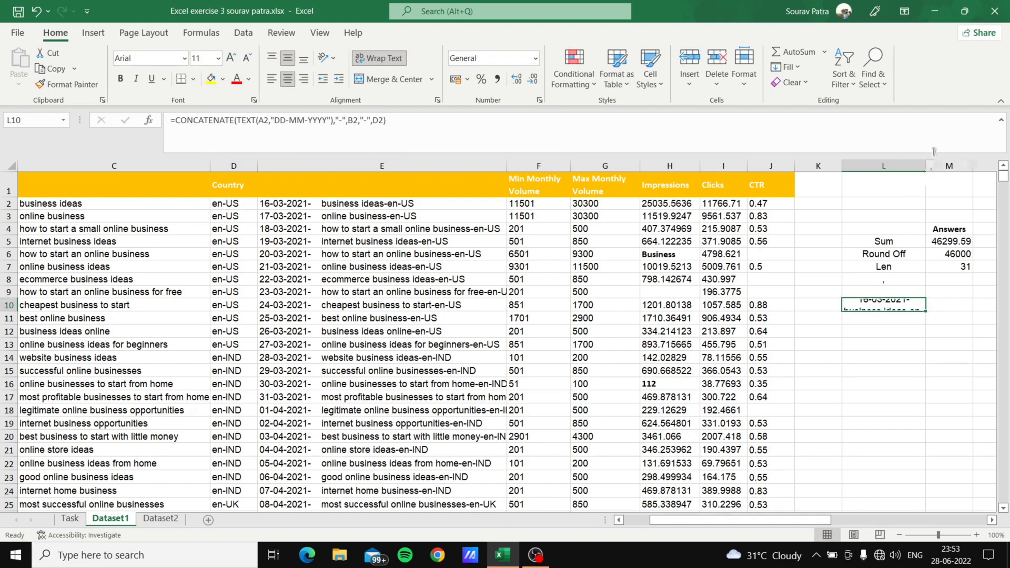
- Widen column L and increase the height of row 10 to fit the concatenated text in L10
drag(926, 165, 965, 166)
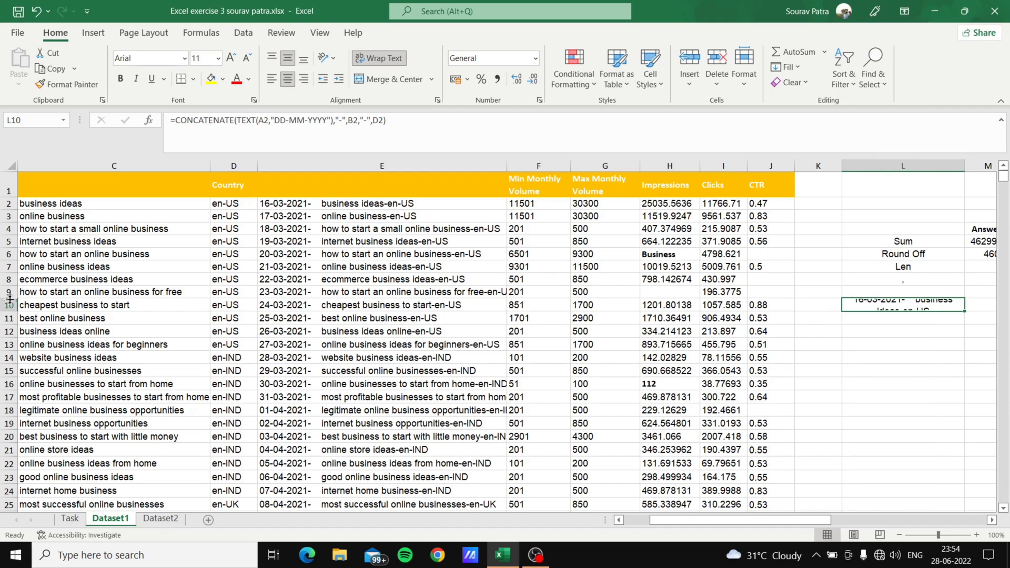
drag(12, 310, 12, 329)
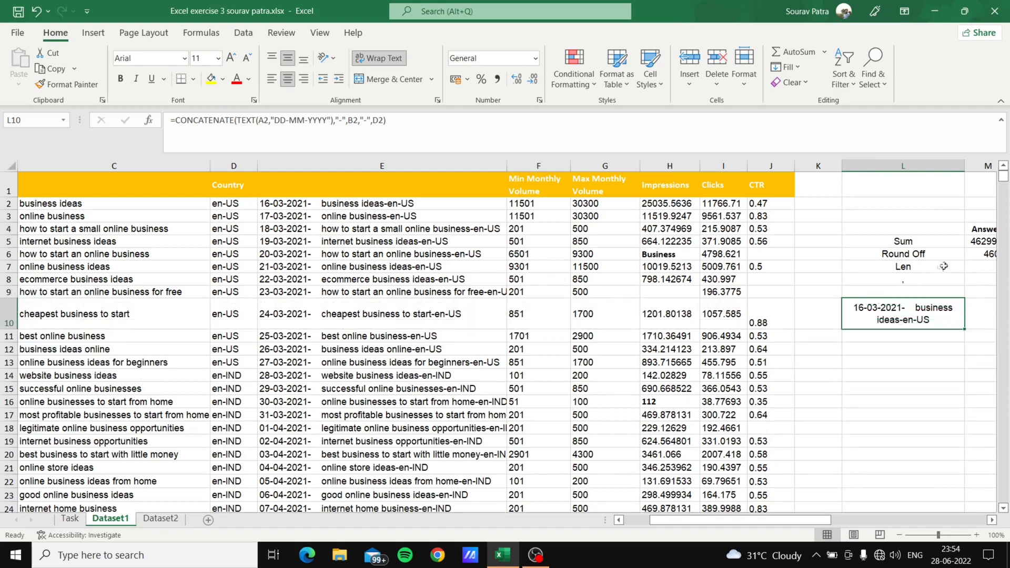
click(900, 336)
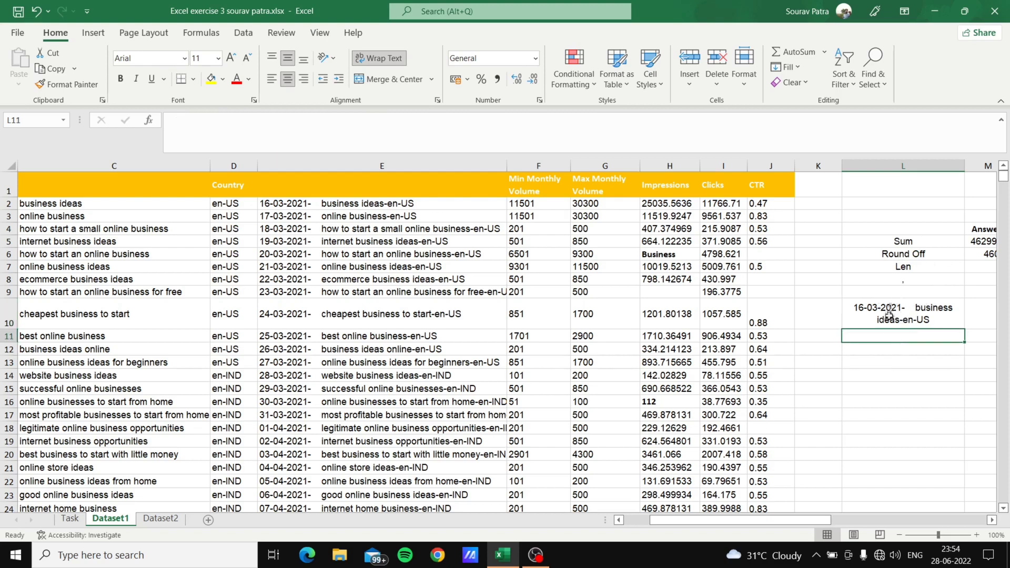
- Compare the CONCATENATE formula in L10 with the one in E2
click(892, 311)
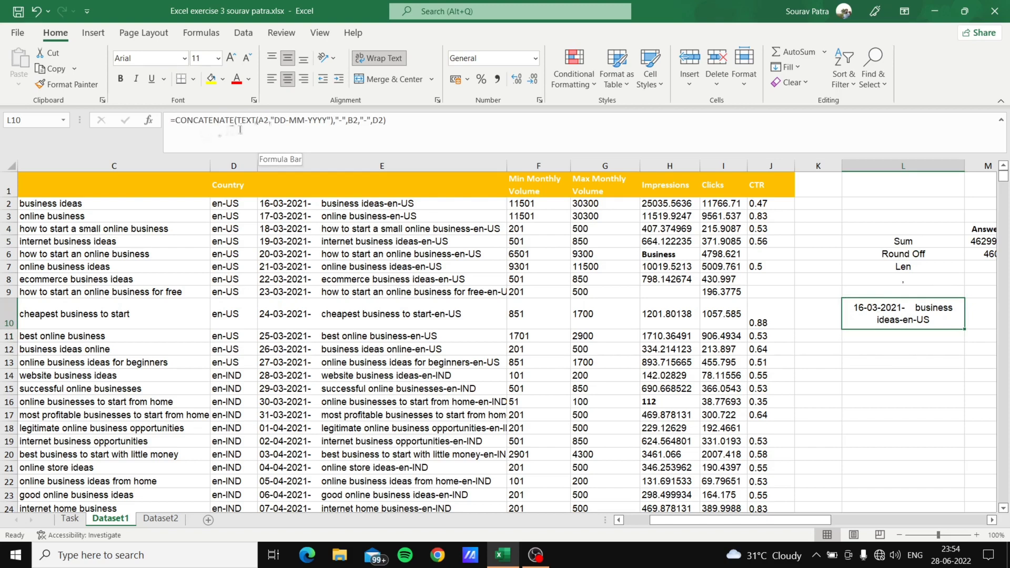
click(379, 204)
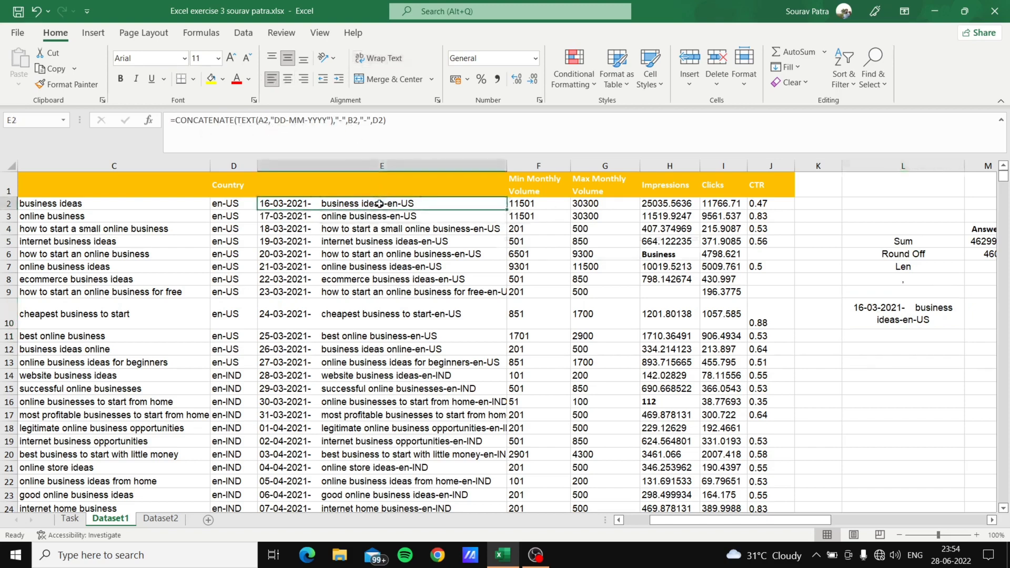
click(447, 230)
click(409, 205)
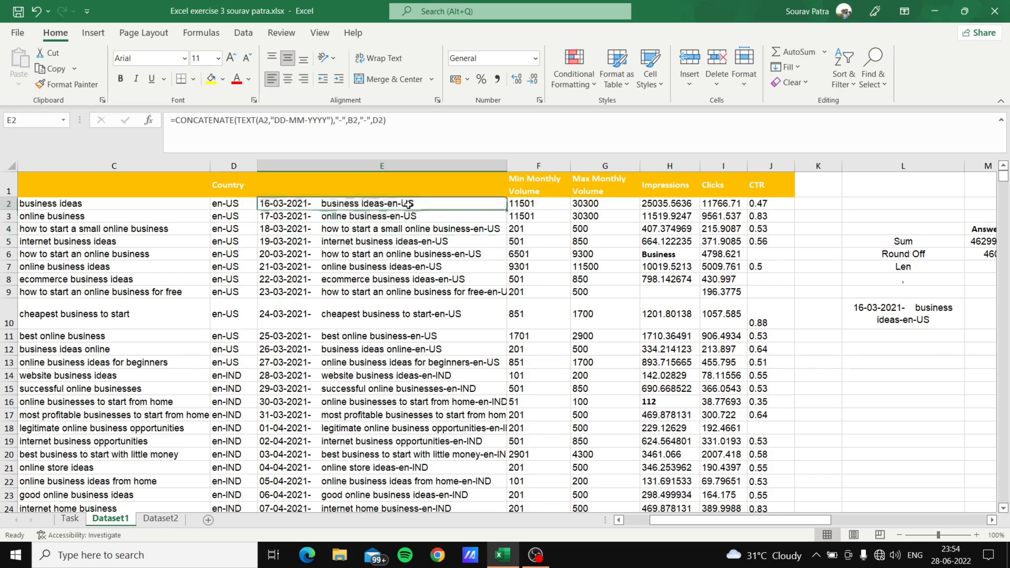
click(895, 314)
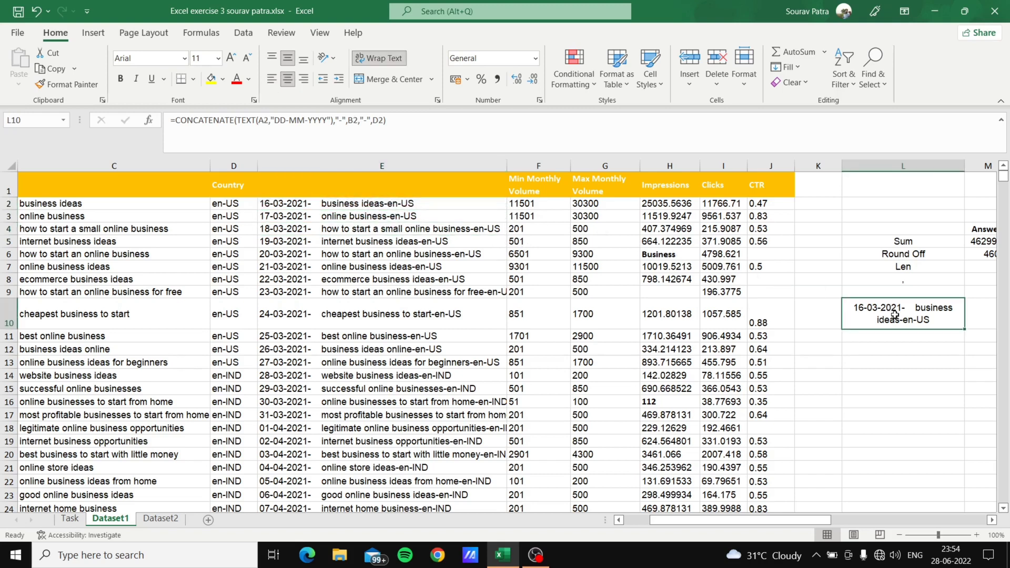
click(412, 204)
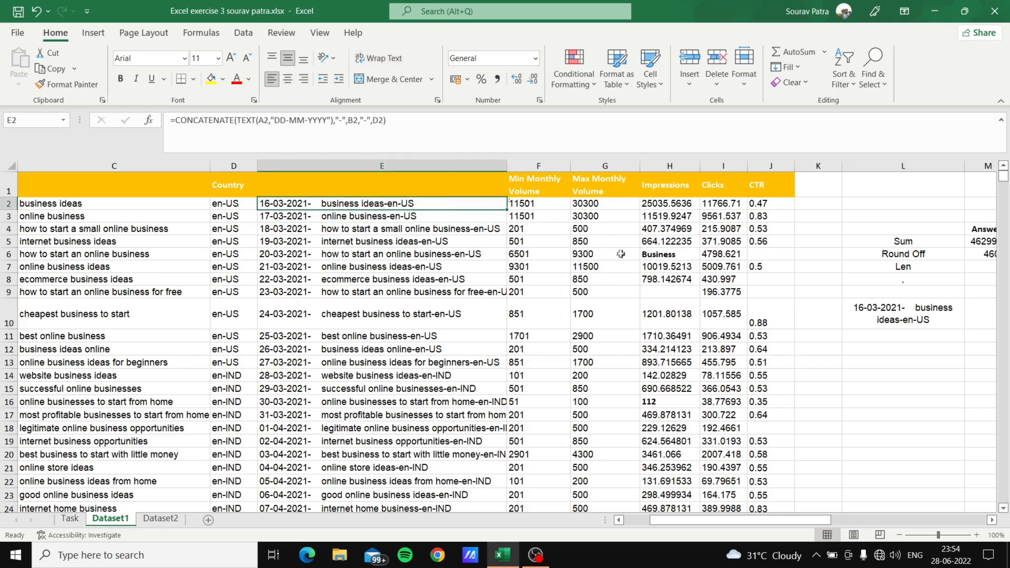
- Check the first SUMIF task on the Task sheet and switch to the Dataset2 sheet
click(70, 519)
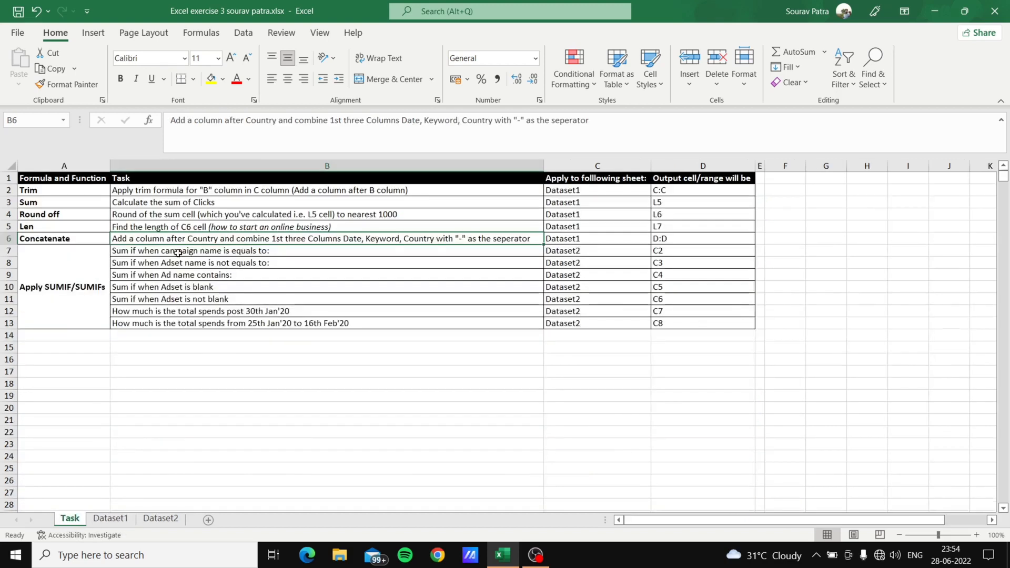
click(158, 253)
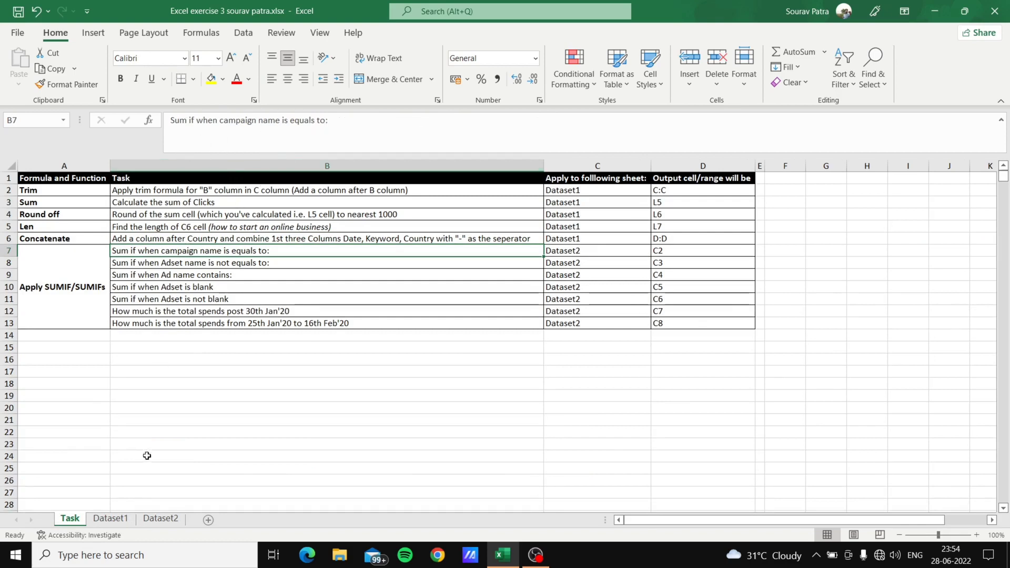
click(161, 519)
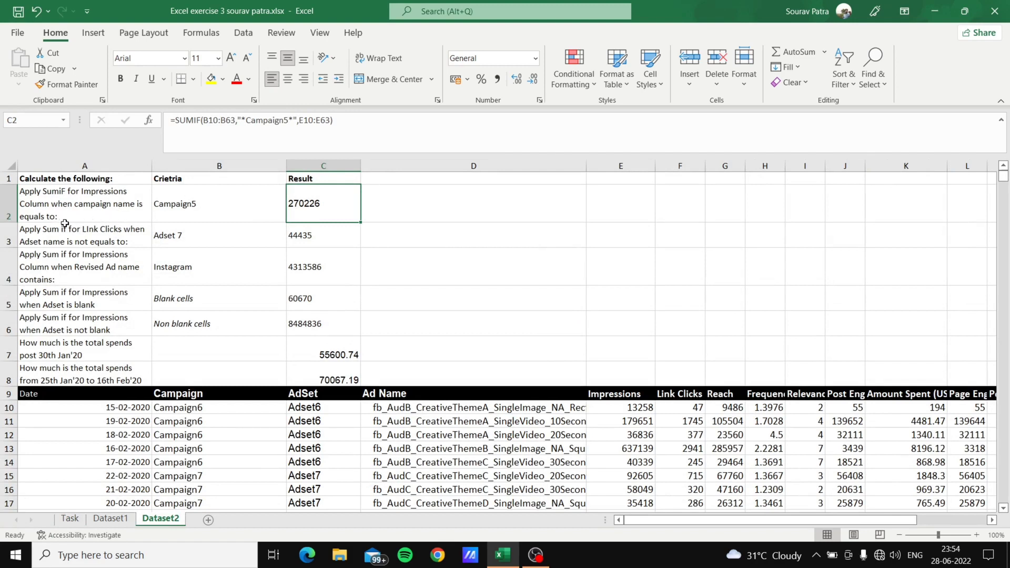
- Start a SUMIF function with empty parentheses in cell D2, ready for its arguments
click(412, 206)
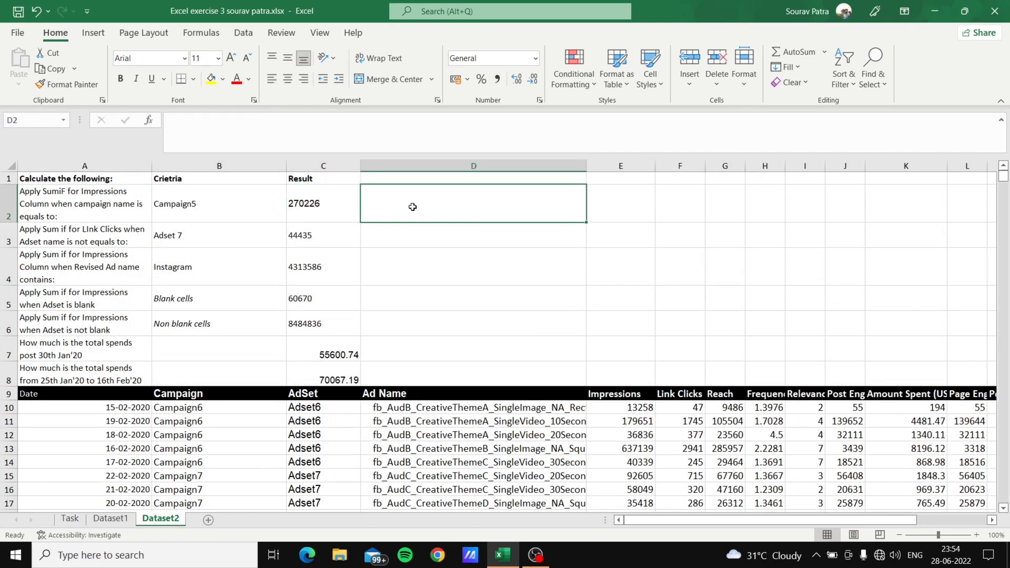
text(=)
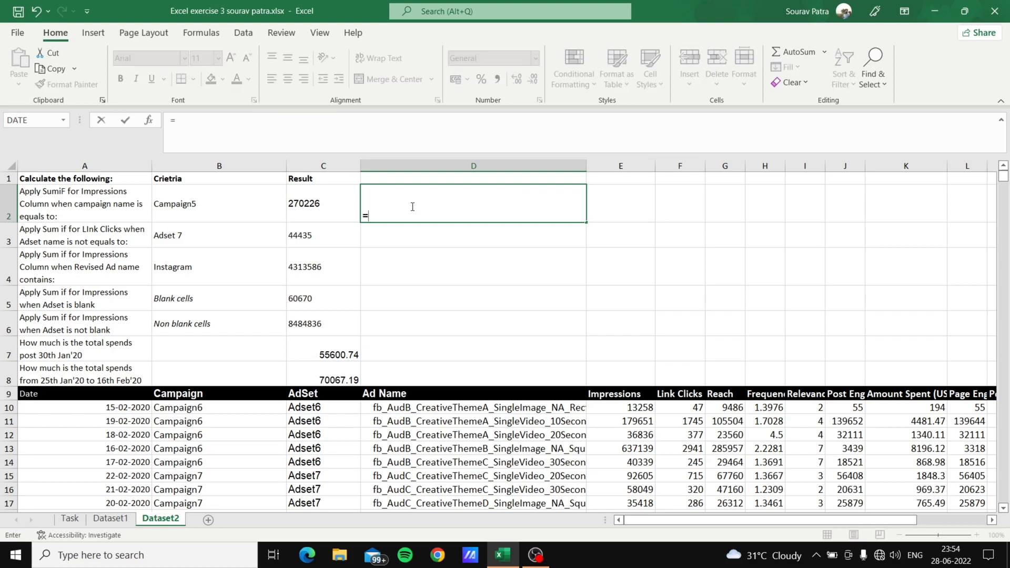
text(sum)
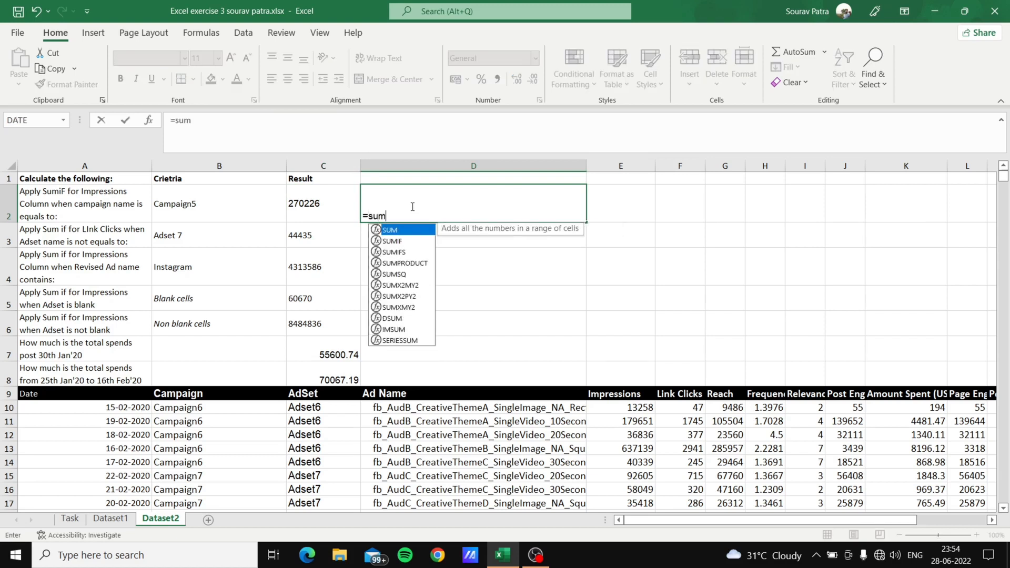
text(if)
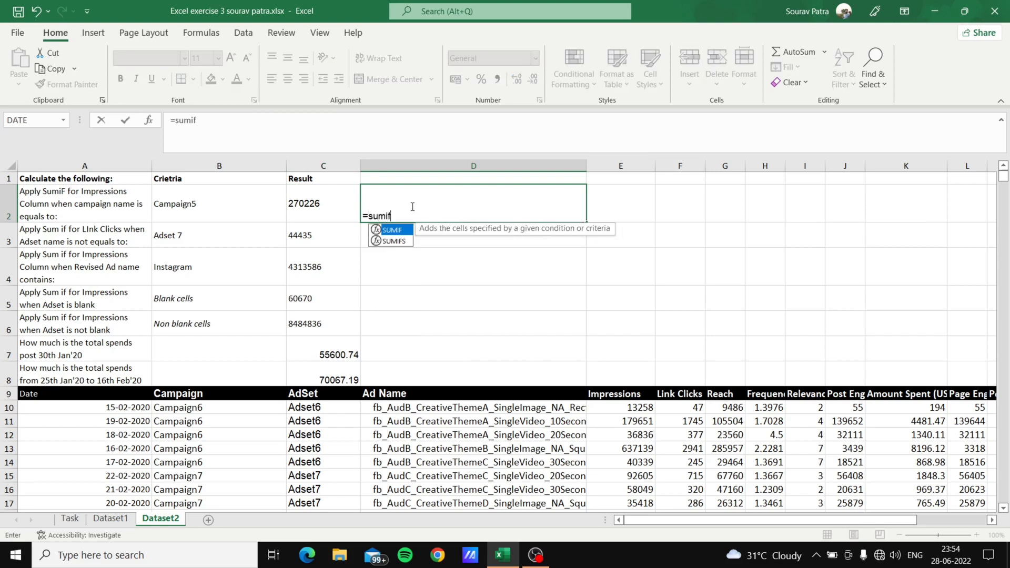
text(())
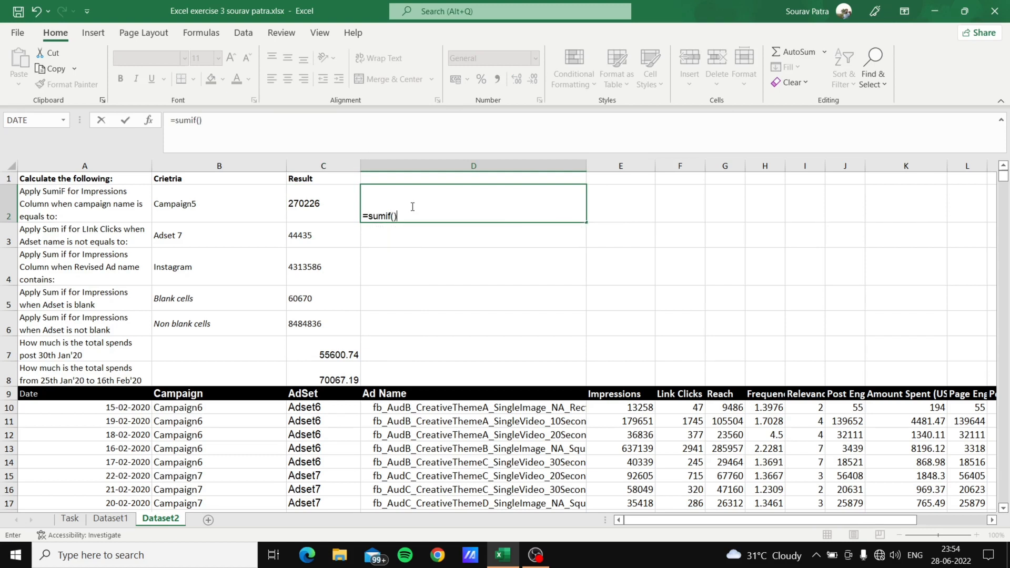
key(Return)
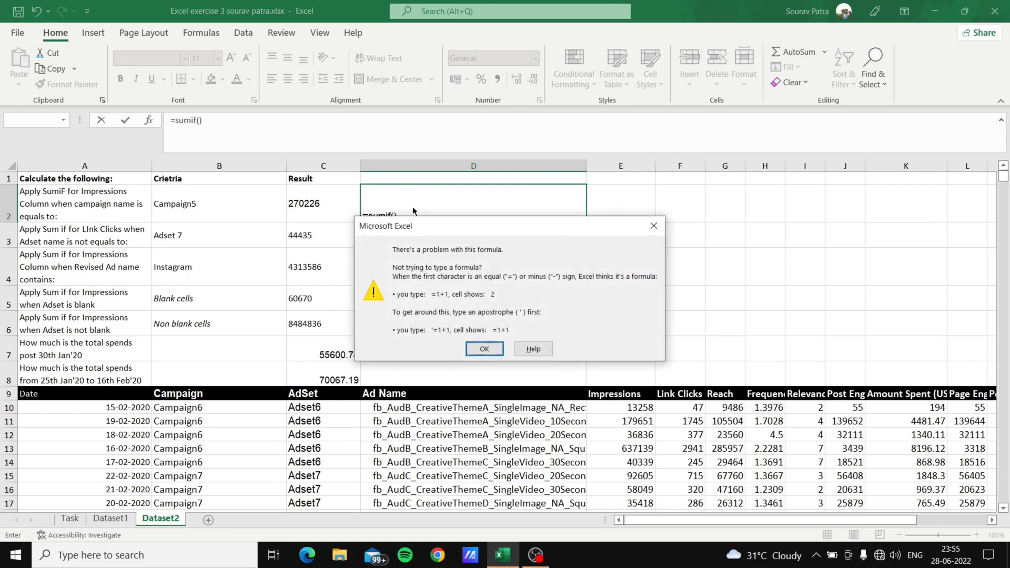
key(Return)
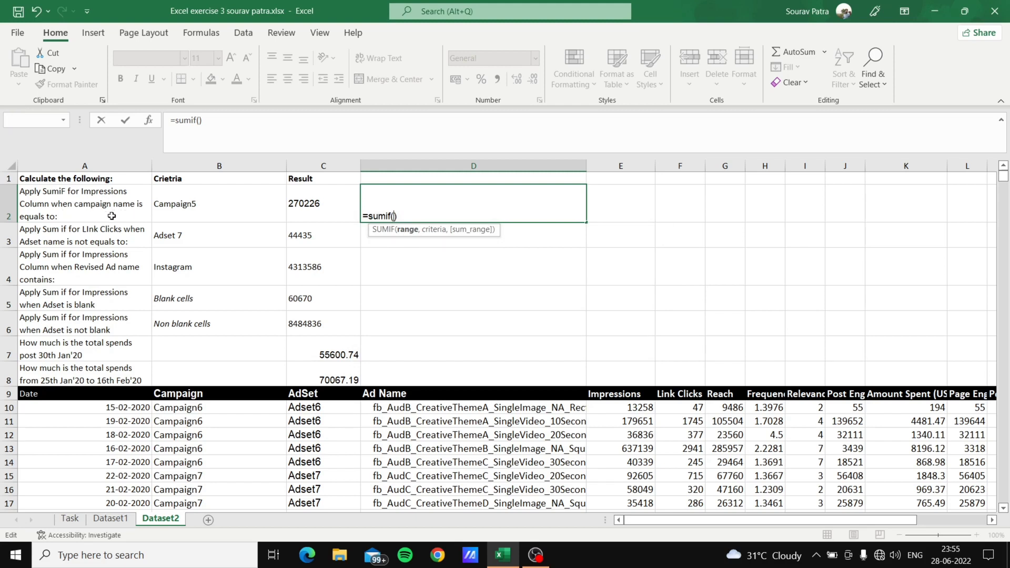
- Set the Campaign cells B10:B63 as the criteria range of the SUMIF in D2
click(188, 408)
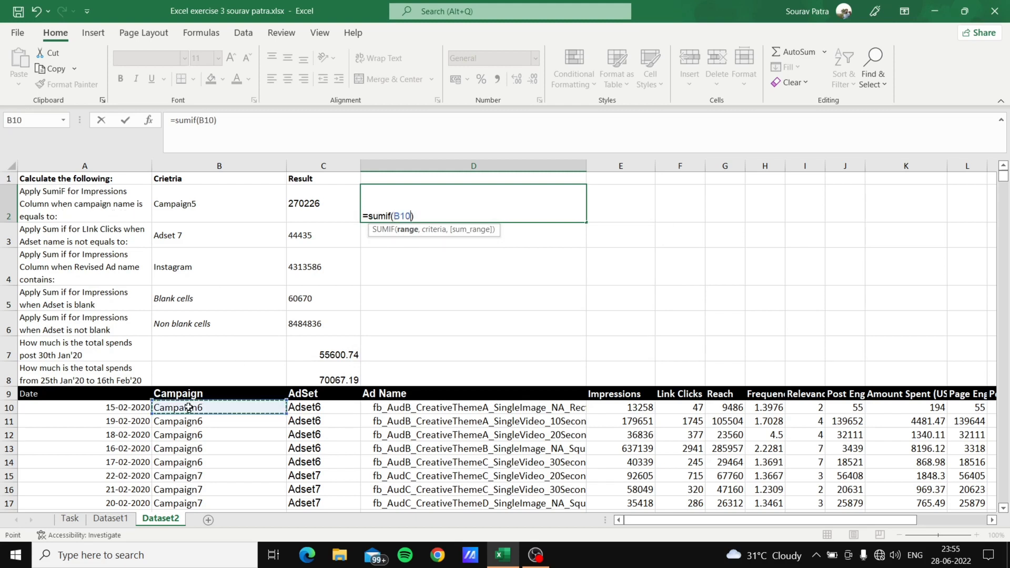
key(ctrl+shift+Down)
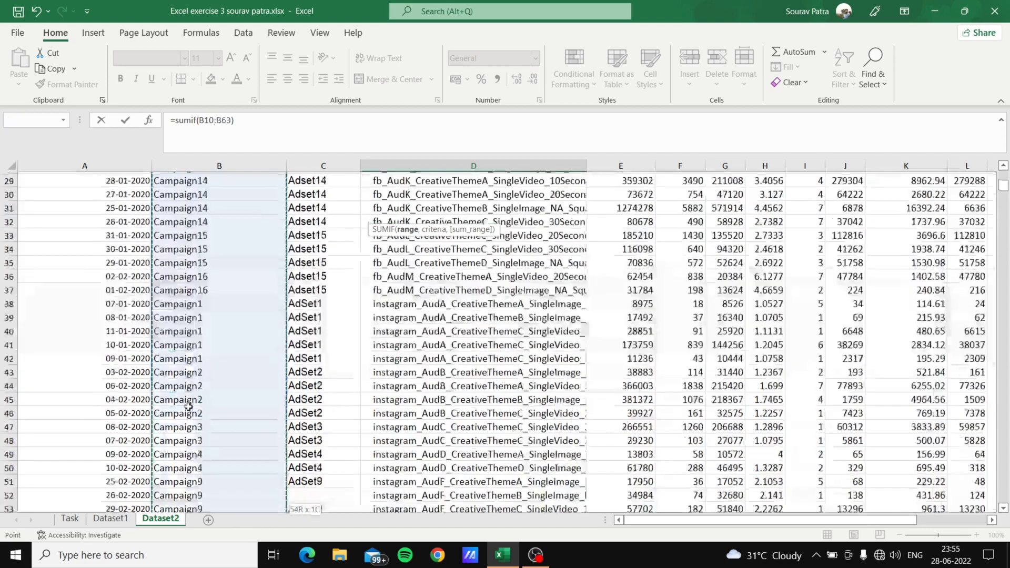
text(,)
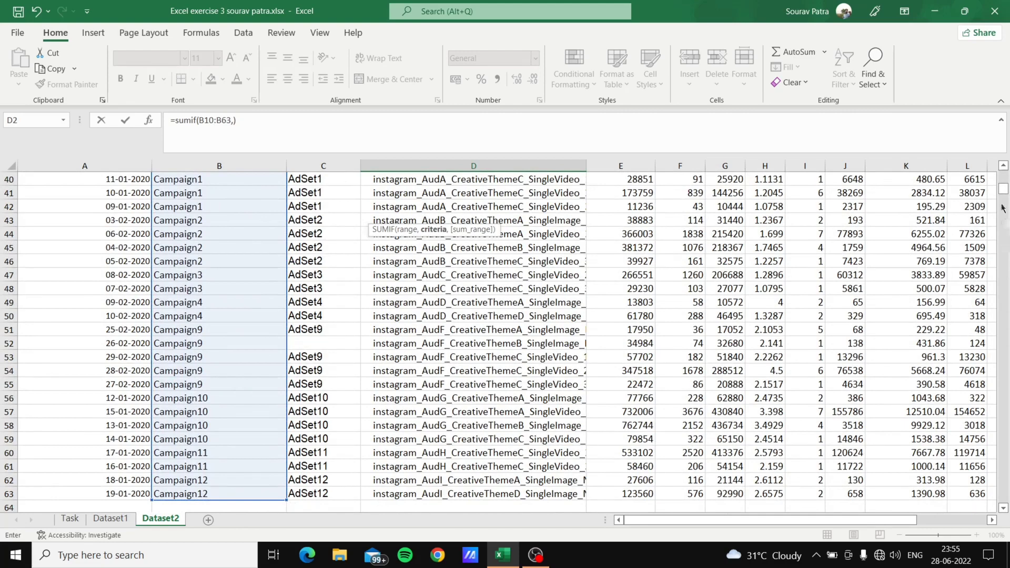
drag(1003, 190, 1000, 164)
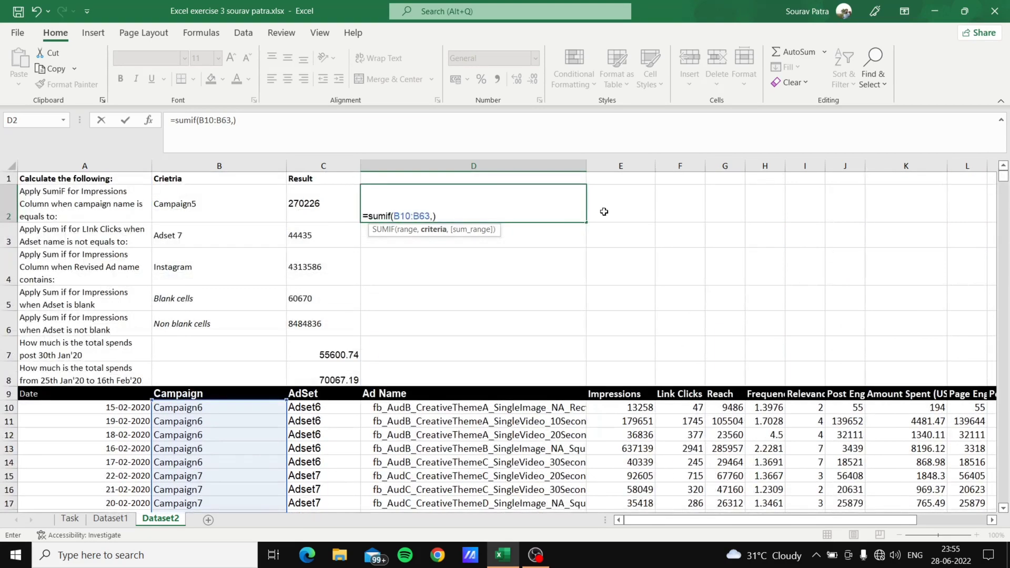
- Add "*Campaign5*" in quotation marks with wildcards as the criteria of the SUMIF in D2
text("")
text(*)
text(*)
text(ca)
key(BackSpace)
key(BackSpace)
text(Campaign)
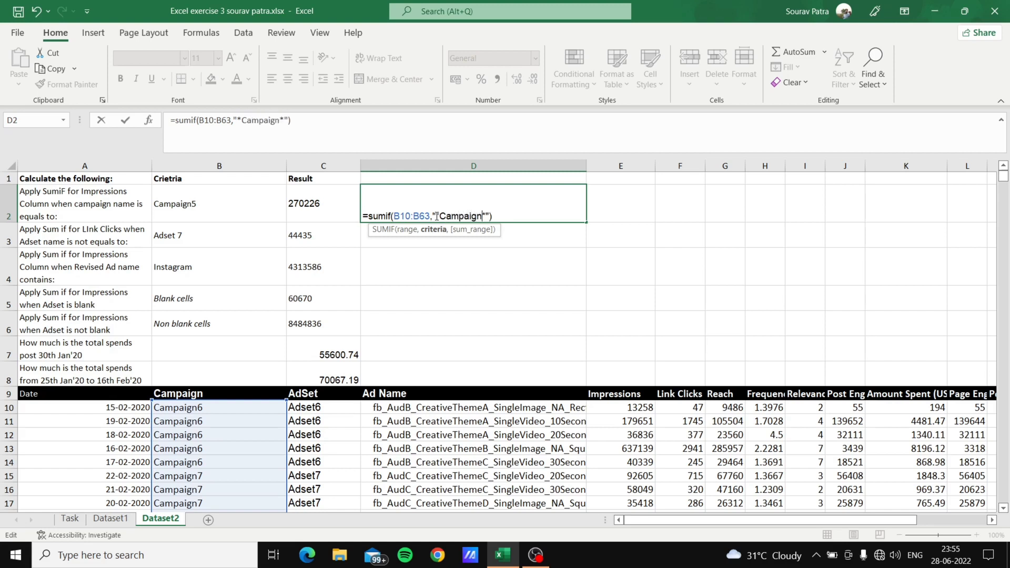
text(5)
key(Right)
key(Right)
text(,)
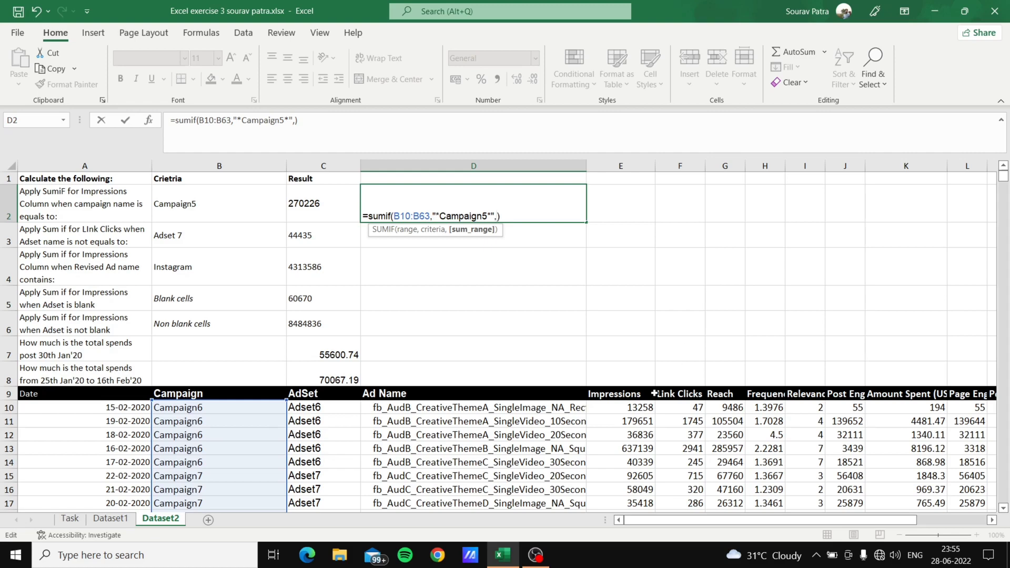
- Use the Impressions cells E10:E63 as the sum range, completing D2 as =SUMIF(B10:B63,"*Campaign5*",E10:E63)
click(634, 416)
click(628, 408)
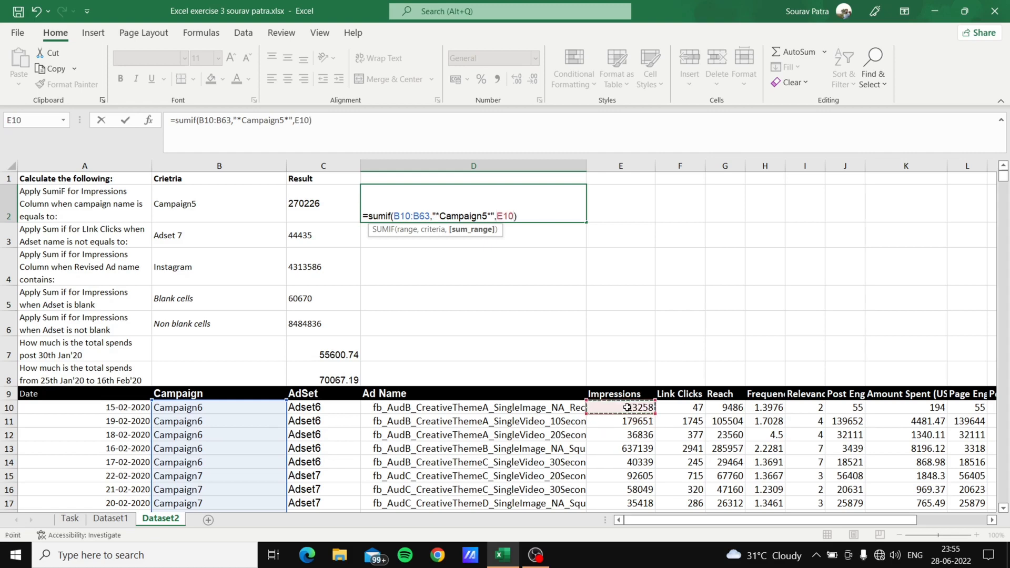
key(ctrl+shift+Down)
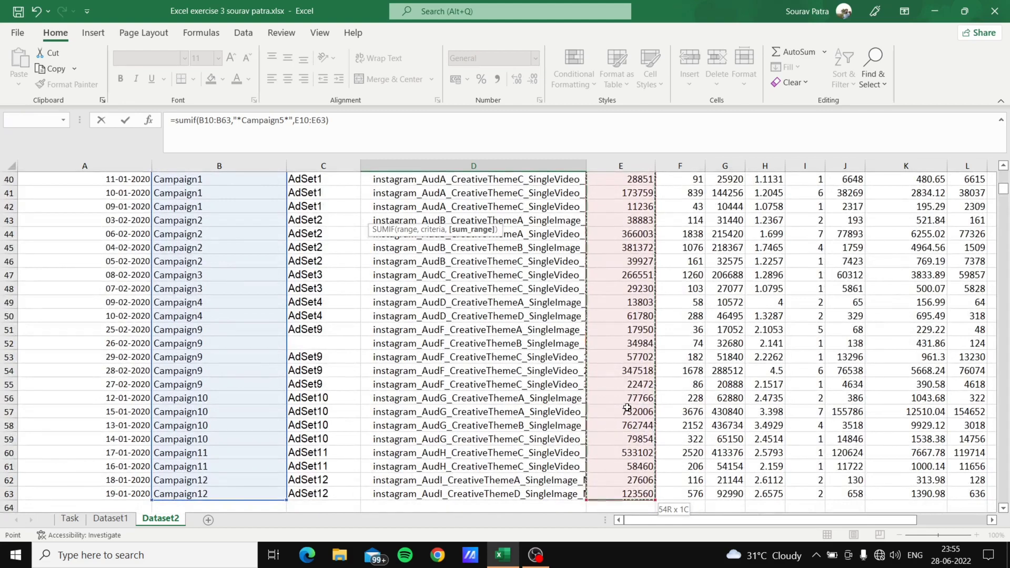
key(Return)
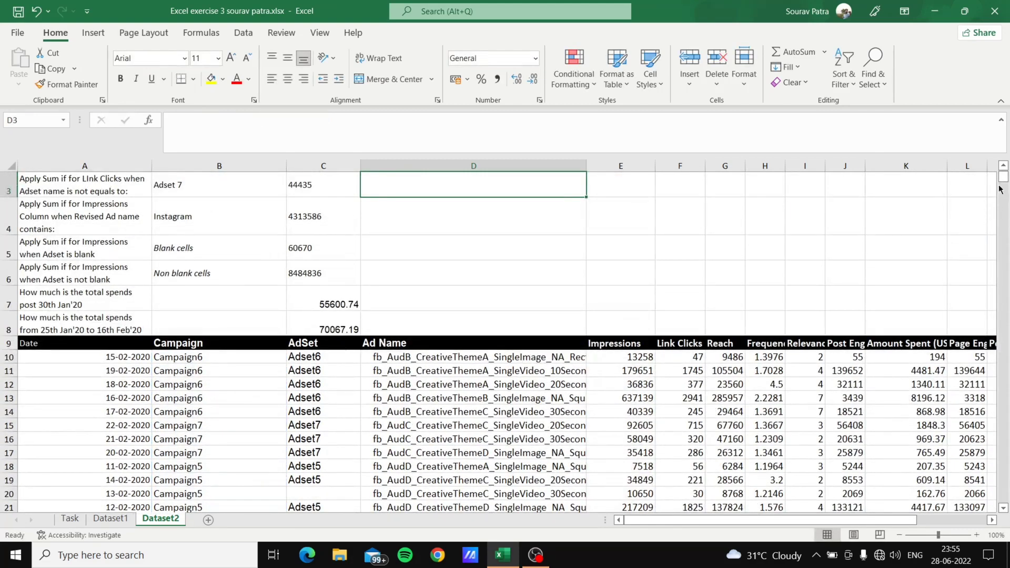
scroll(1000, 190, up, 1)
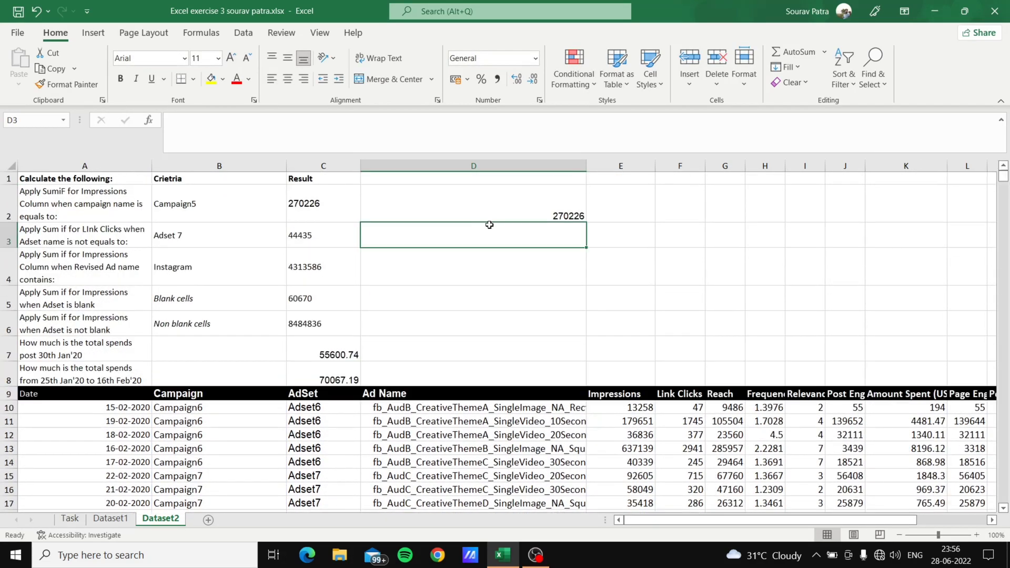
- Compare the SUMIF formula in D2 with the existing answer in C2
click(470, 210)
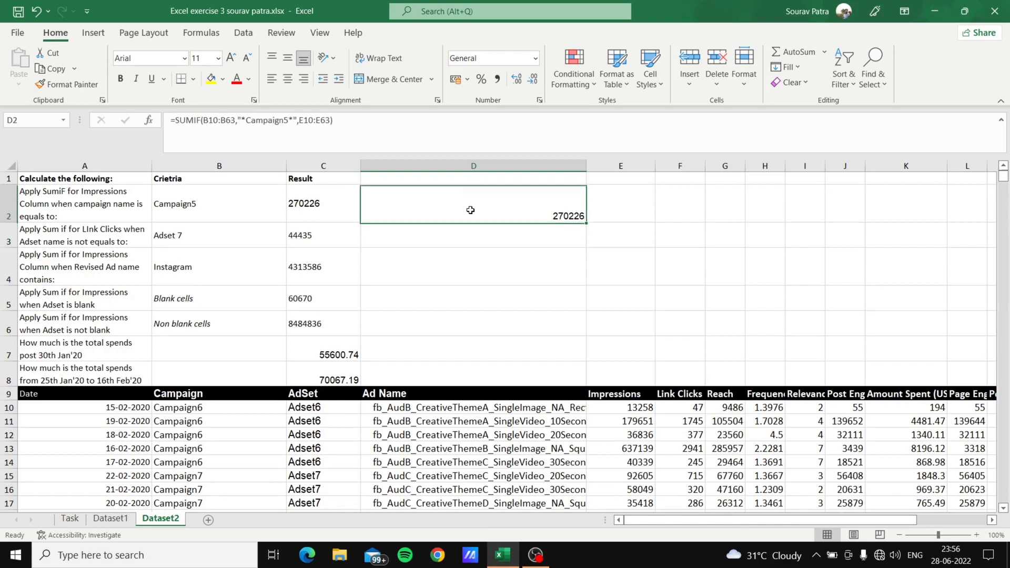
click(293, 204)
click(391, 220)
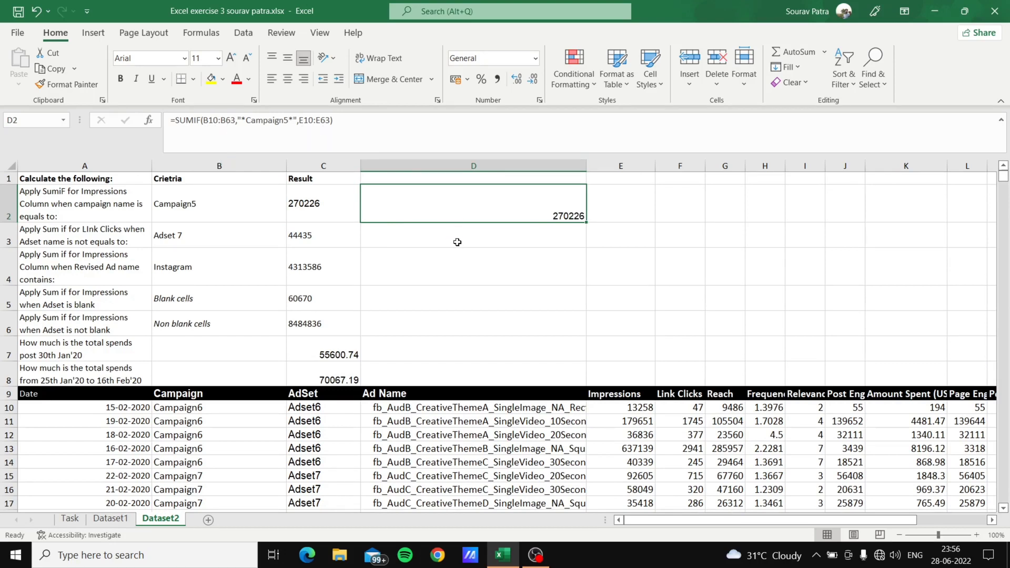
- Review the row 3 Link Clicks task, its Adset 7 criterion and the given result in C3
click(91, 238)
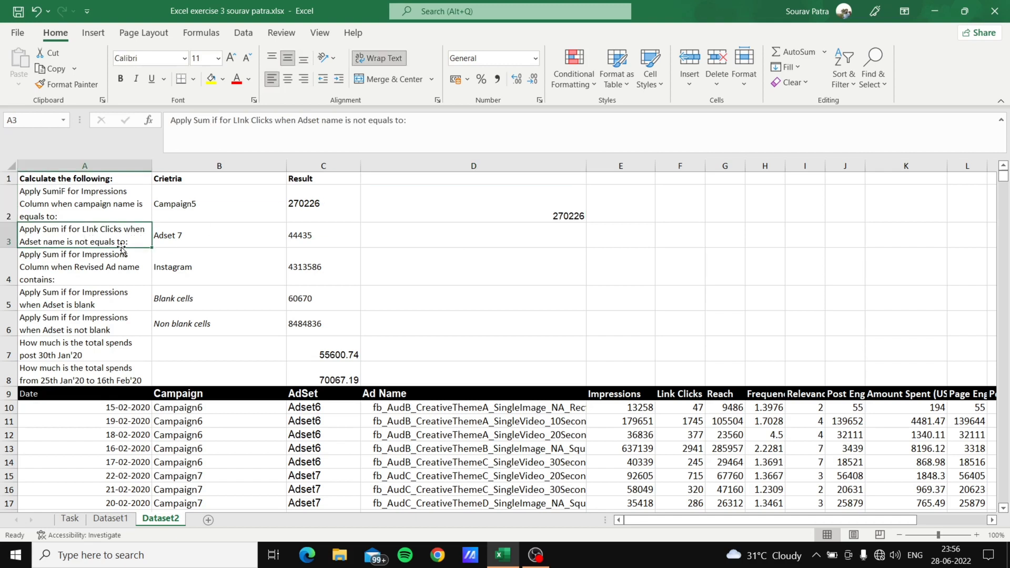
click(175, 237)
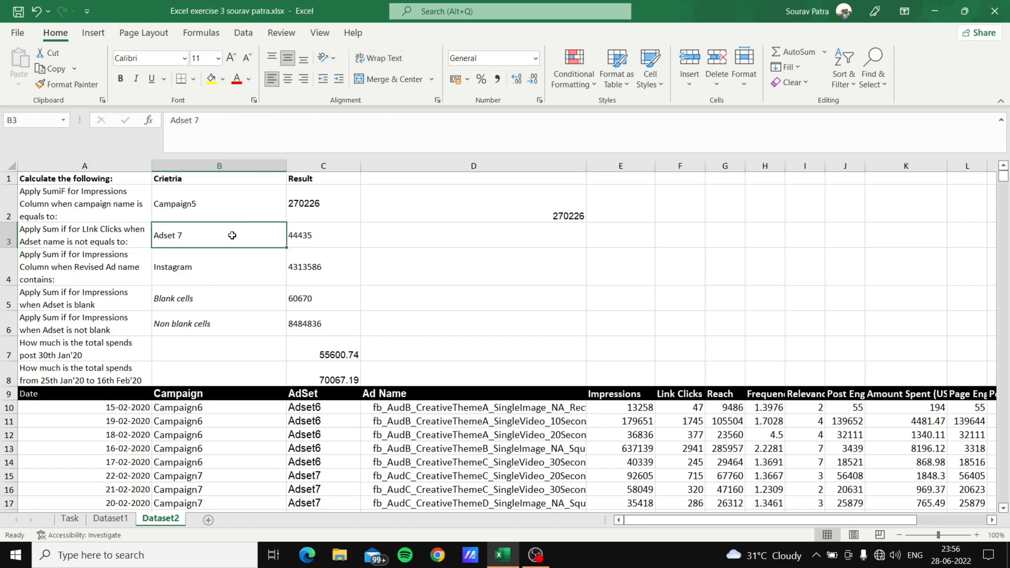
click(494, 239)
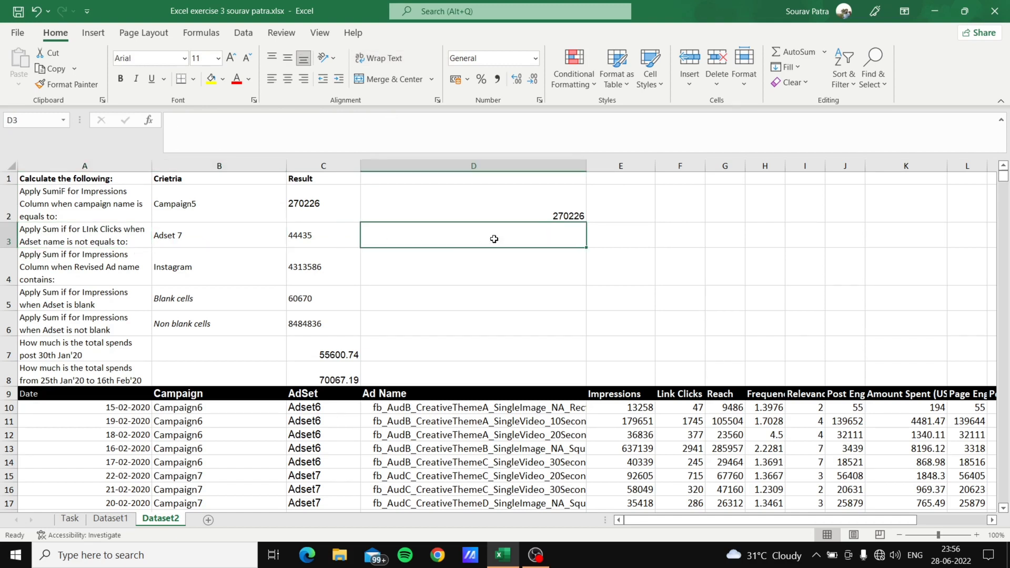
click(324, 230)
click(428, 230)
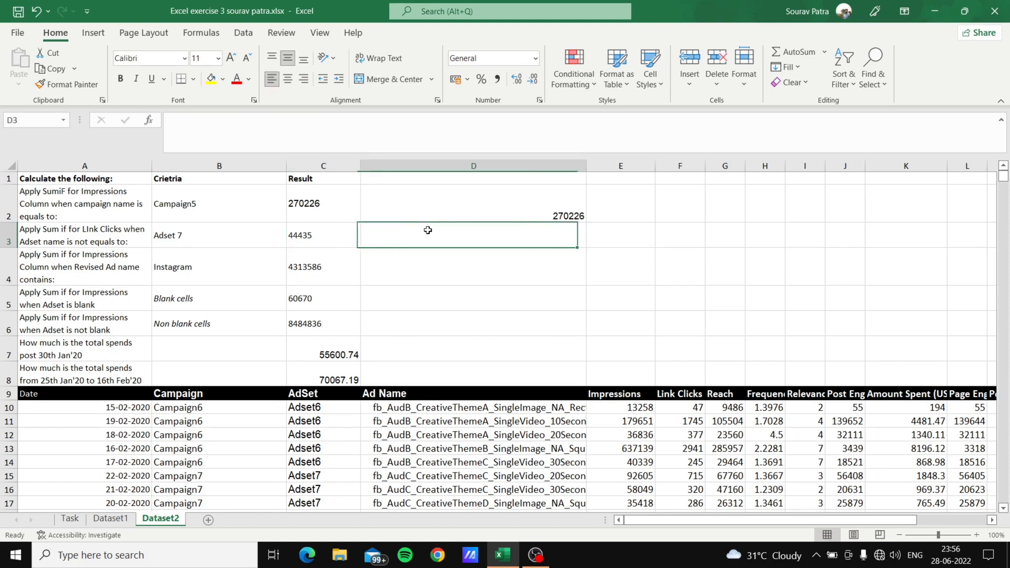
- Start a SUMIF formula in D3 with the AdSet cells C10:C63 as its criteria range
text(su)
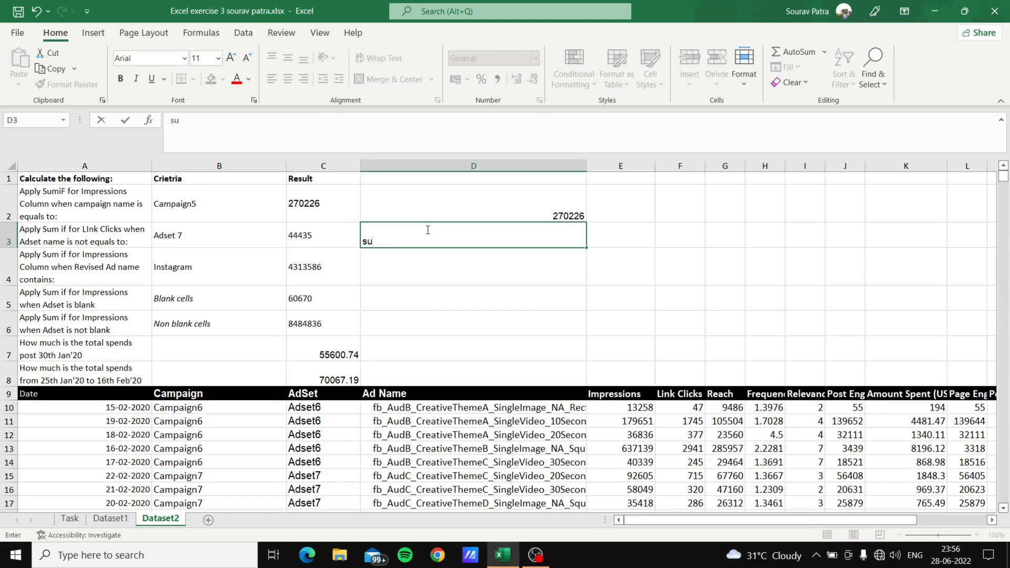
text(=sumif)
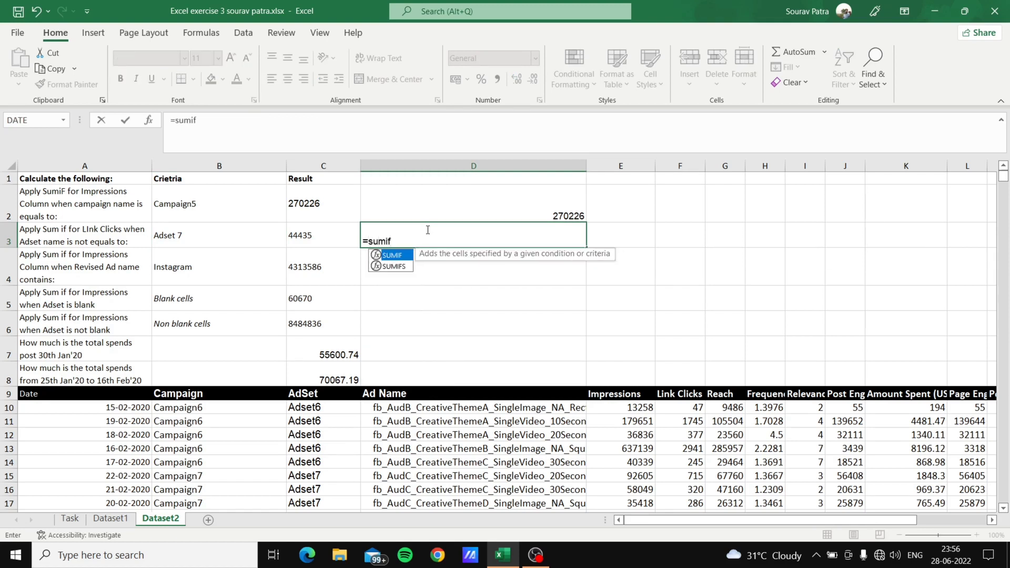
text(())
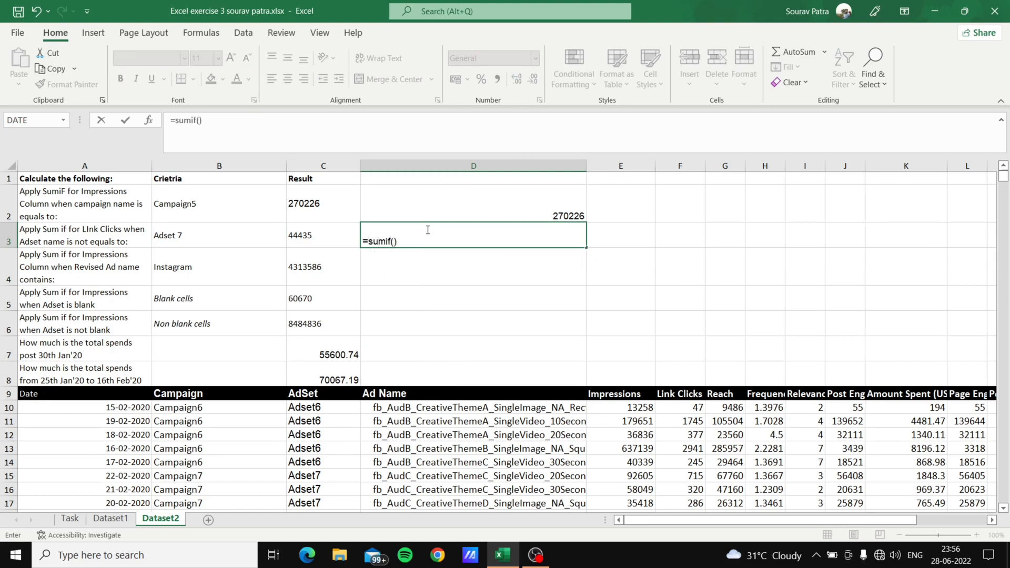
key(Return)
key(Return)
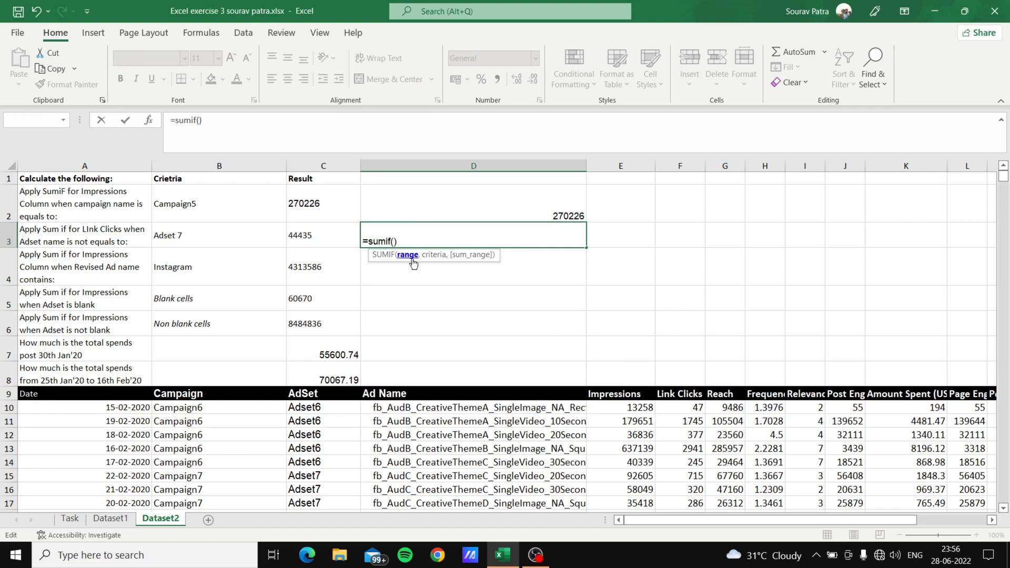
click(314, 409)
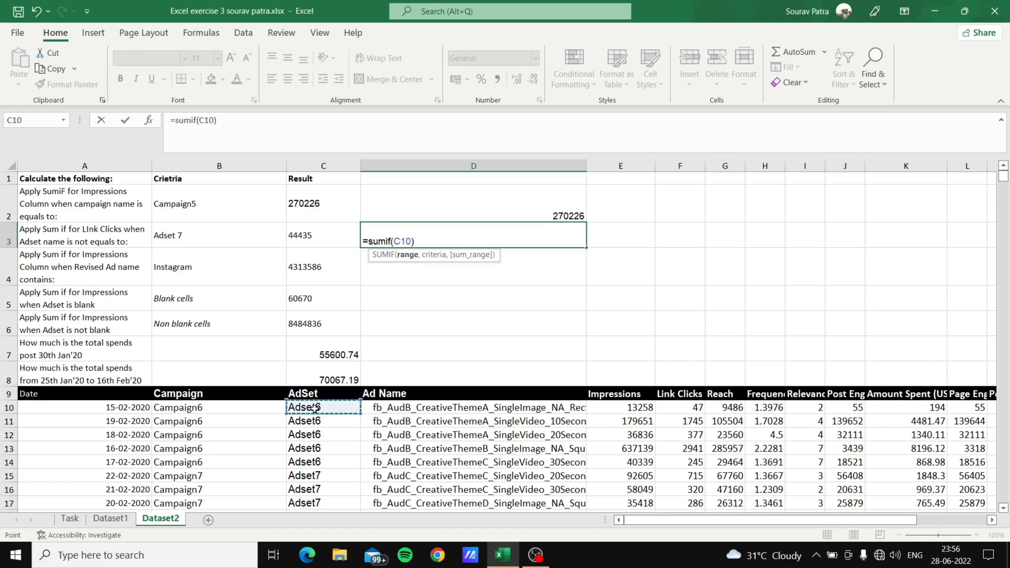
mouse_move(314, 408)
mouse_down()
mouse_move(314, 508)
mouse_move(314, 408)
mouse_up()
key(ctrl+shift+Down)
key(ctrl+shift+Down)
key(ctrl+shift+Down)
key(ctrl+shift+Down)
key(ctrl+shift+Down)
key(ctrl+shift+Up)
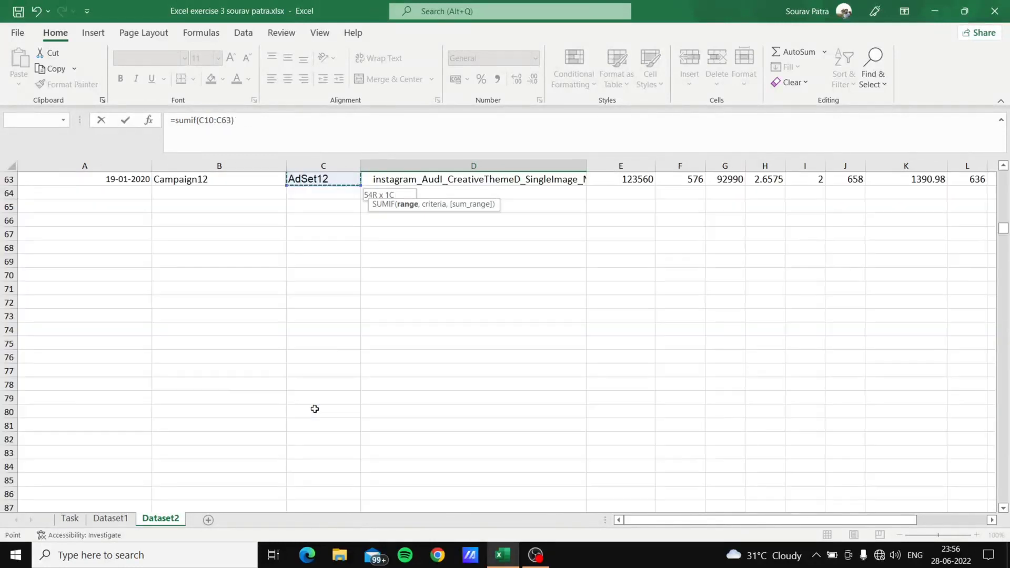
- Add "<>Adset7" in quotation marks as the criteria of the SUMIF in D3
text(,)
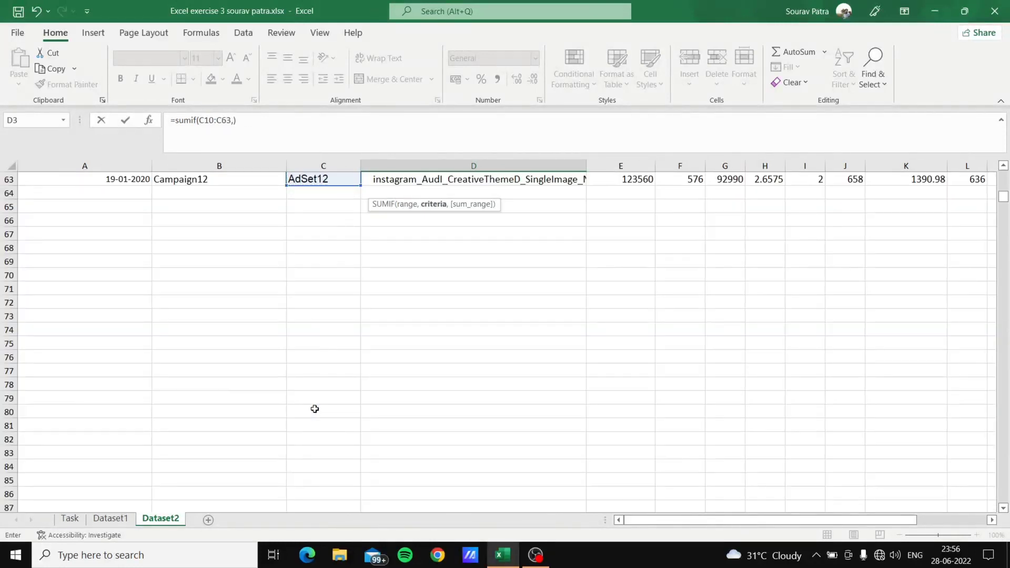
drag(1006, 196, 1005, 173)
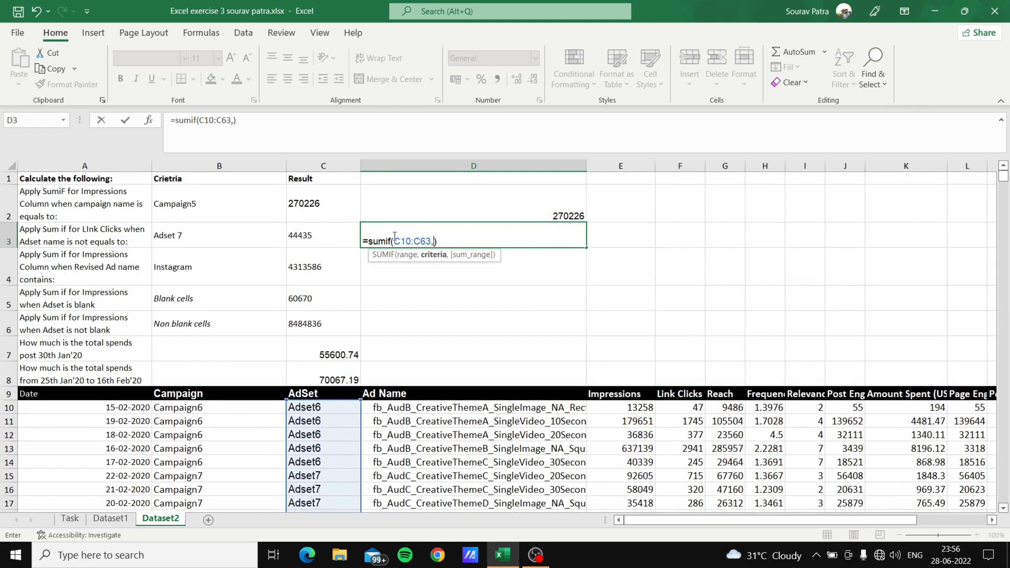
click(436, 242)
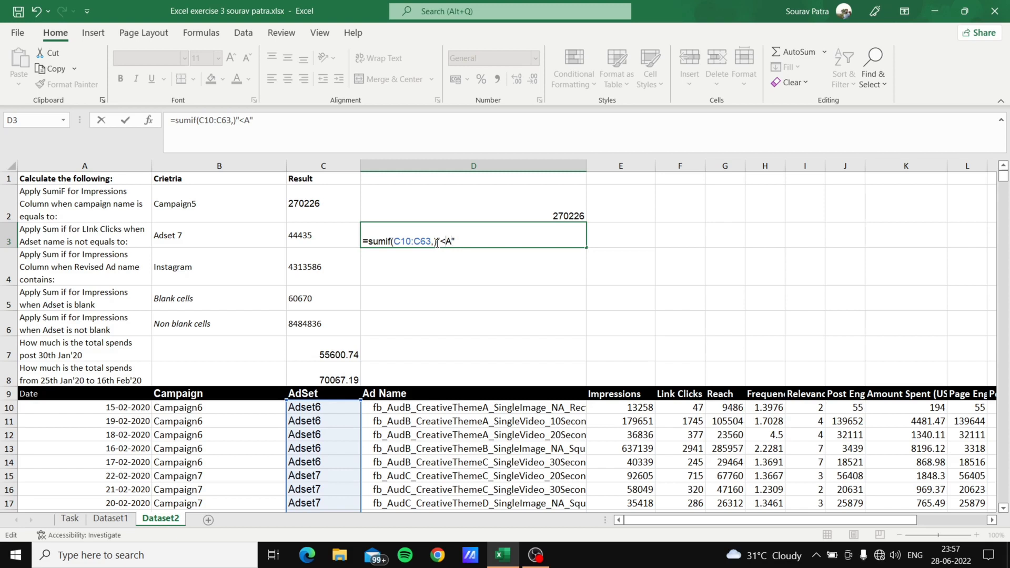
text(>Ad)
text(set7)
key(BackSpace)
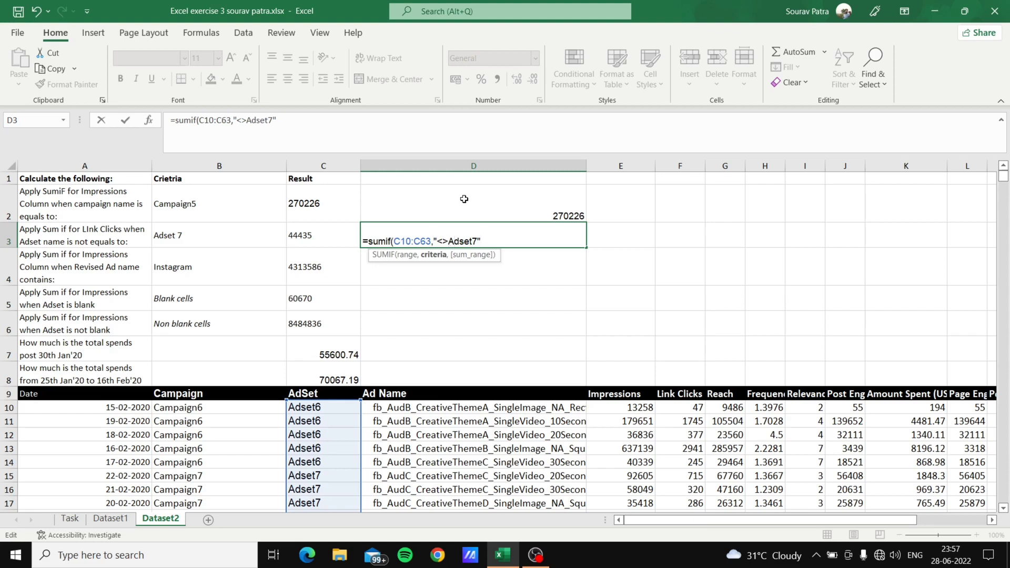
- Use the Link Clicks cells F10:F63 as the sum range, completing D3 as =SUMIF(C10:C63,"<>Adset7",F10:F63)
text(,)
click(687, 410)
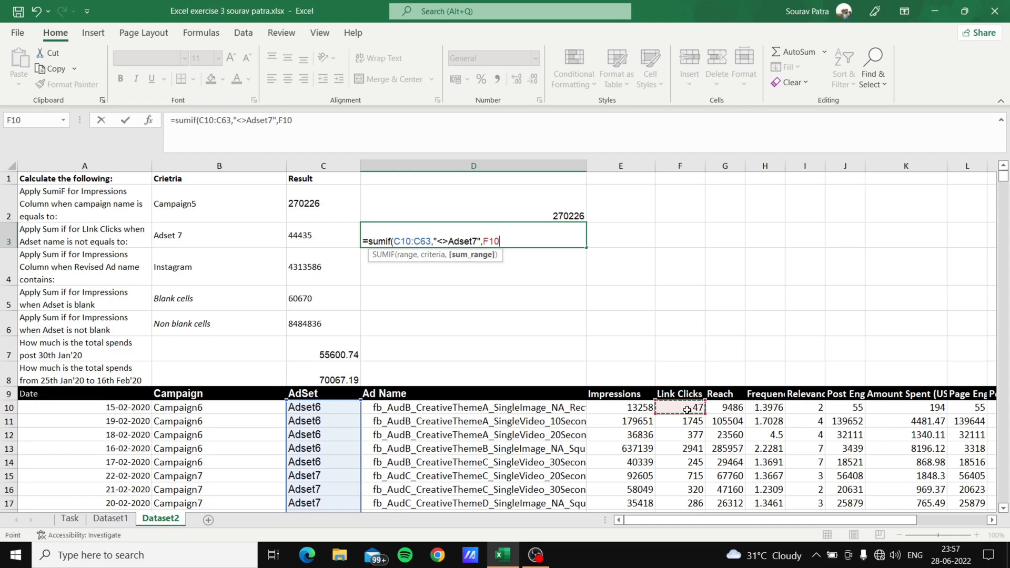
key(ctrl+shift+Down)
key(Return)
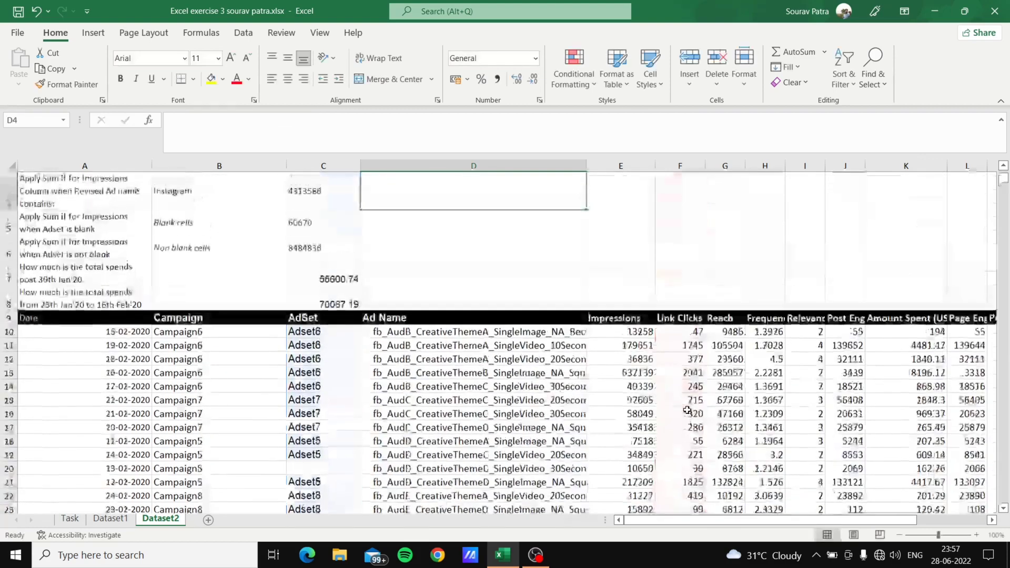
- Compare the SUMIF formula and result in D3 with the given answer in C3
scroll(1006, 183, up, 1)
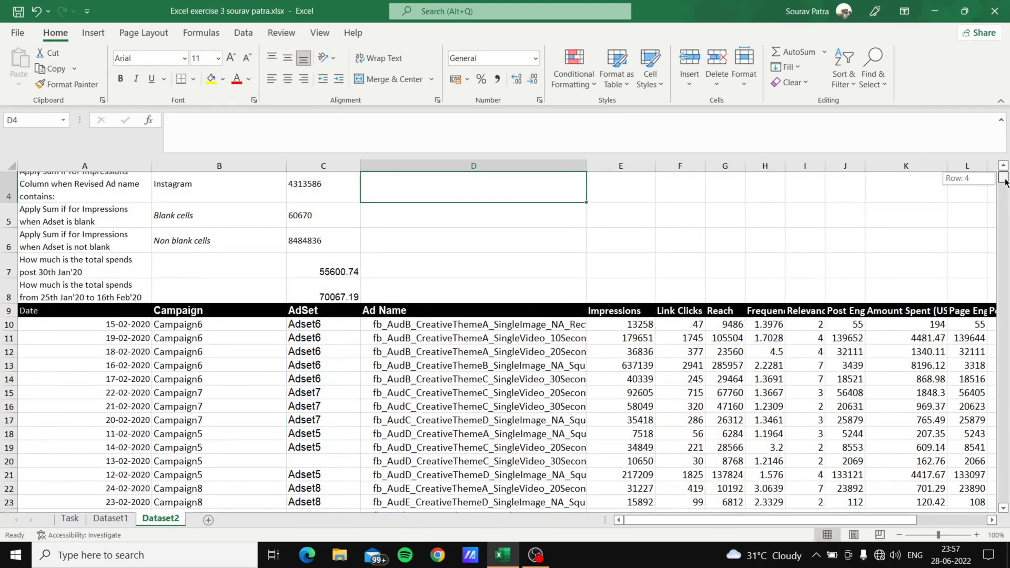
click(538, 245)
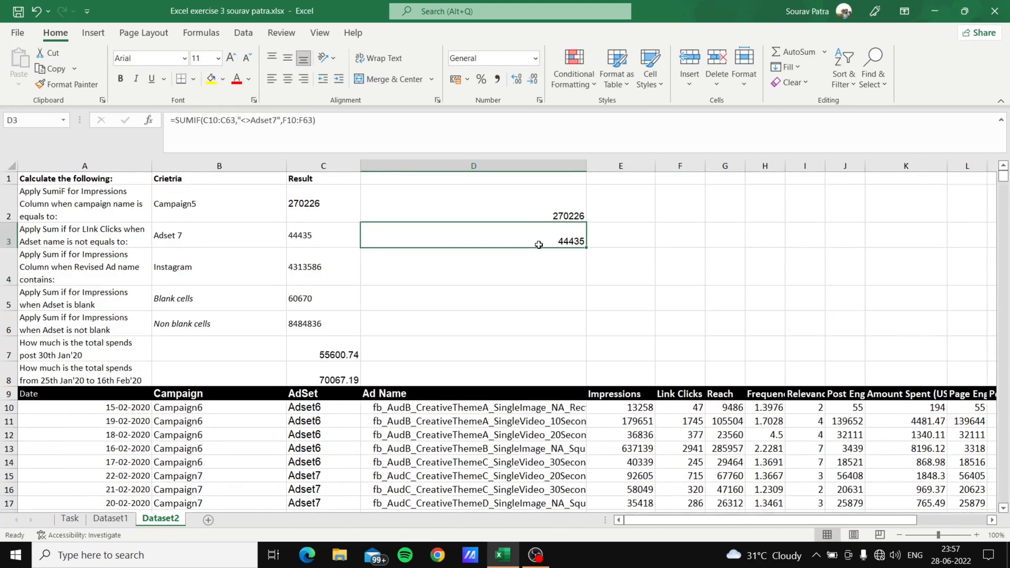
click(321, 245)
click(402, 248)
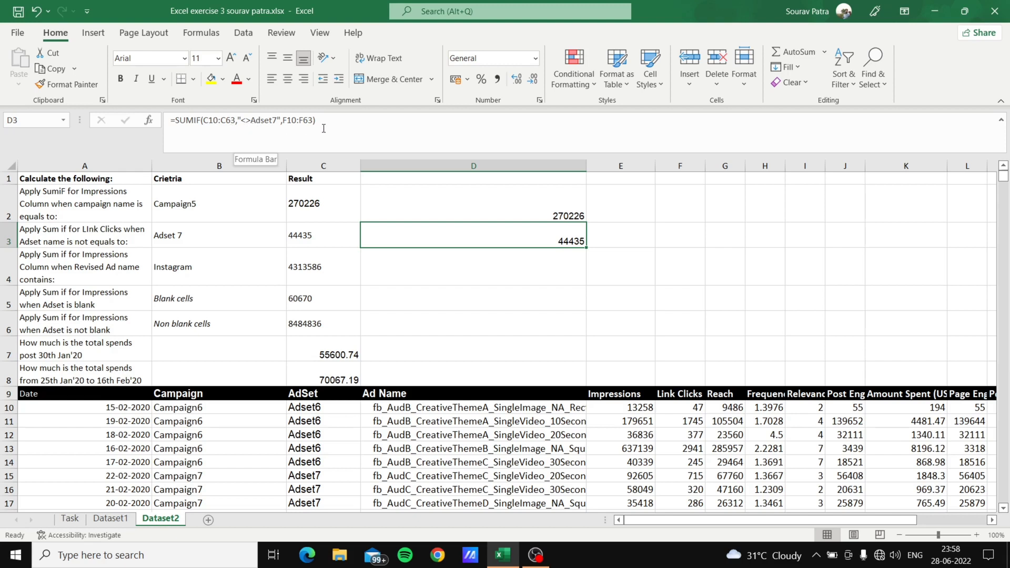
- Review the row 4 Impressions task, its Instagram criterion and the existing formula in C4
click(433, 279)
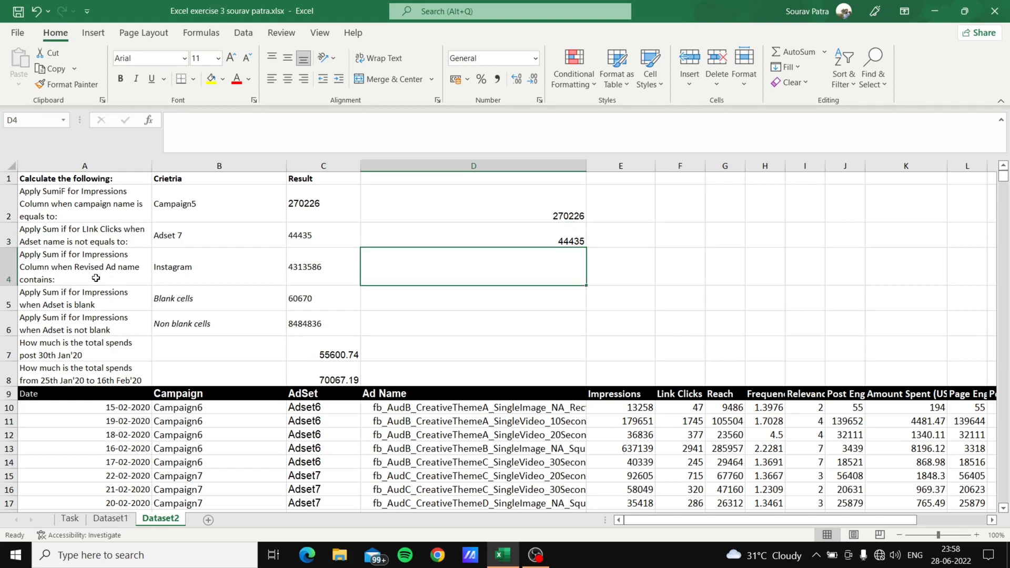
click(185, 265)
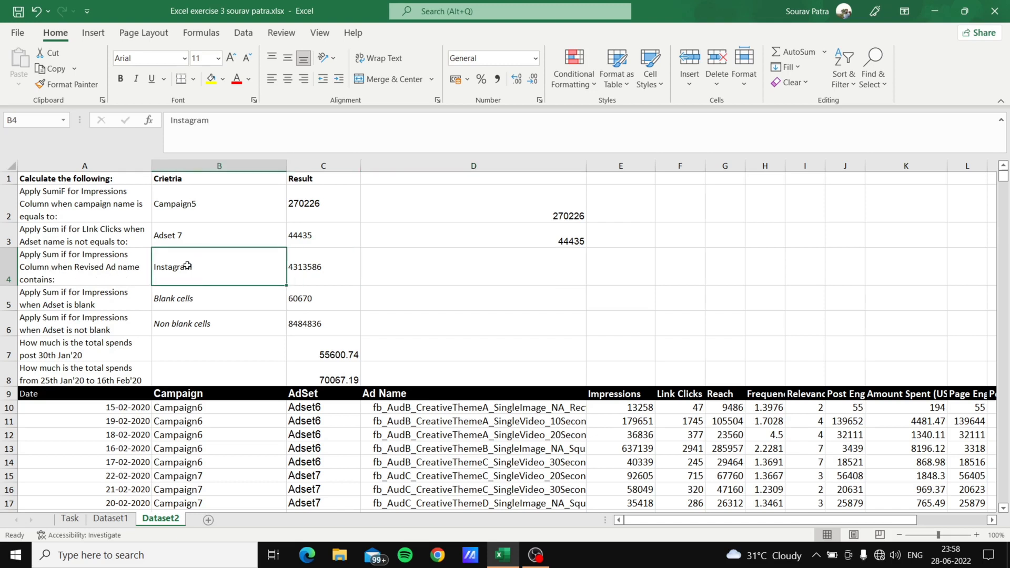
click(303, 270)
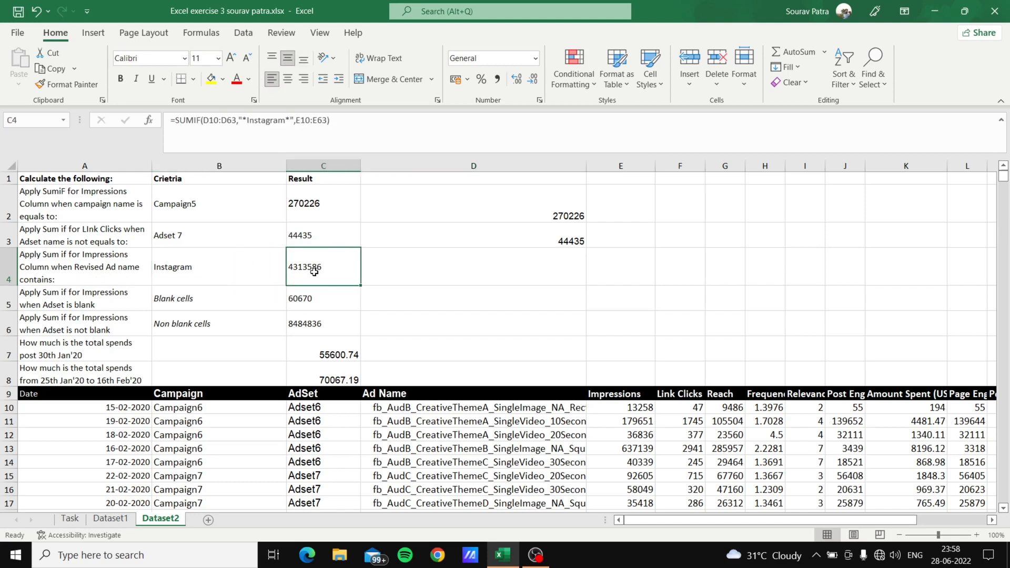
click(448, 262)
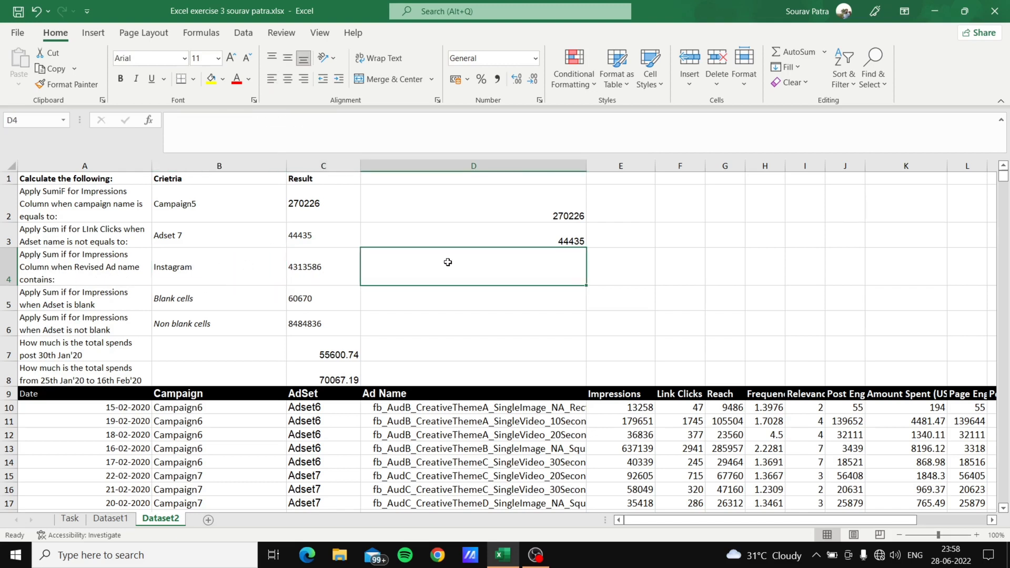
- Start a SUMIF formula in D4 with the Ad Name cells D10:D63 as its criteria range
text(=sumi)
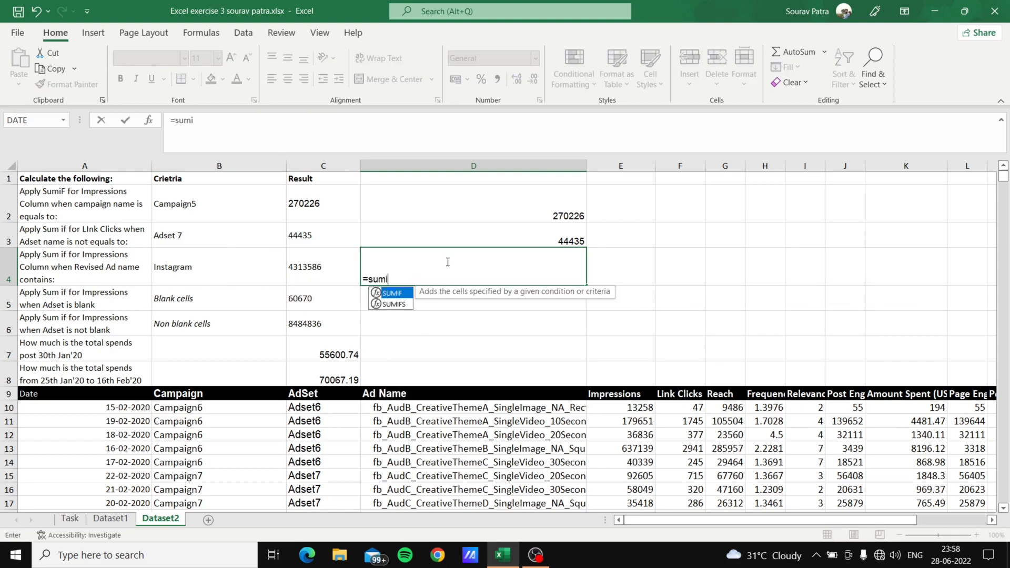
text(f())
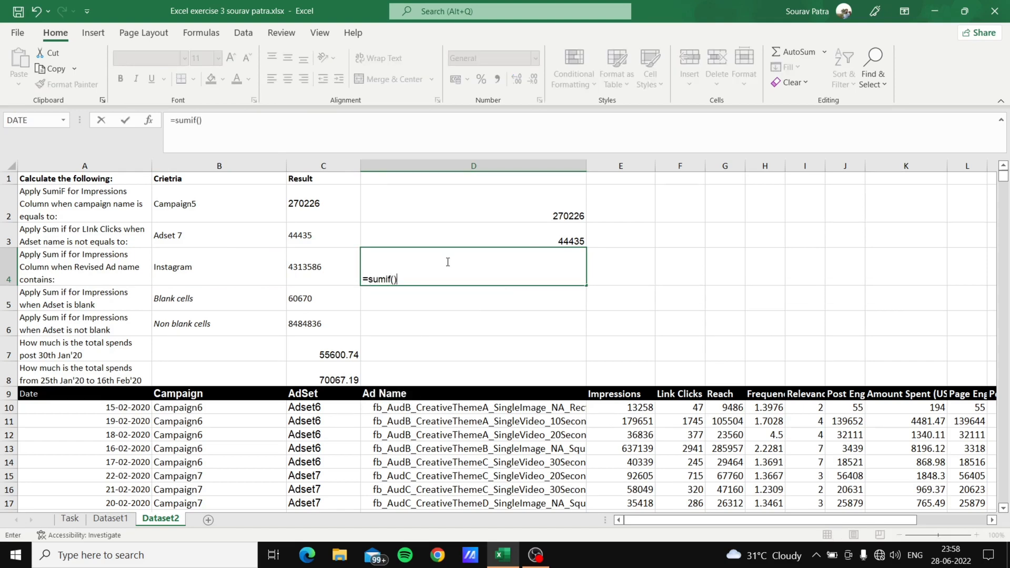
key(Return)
key(Return)
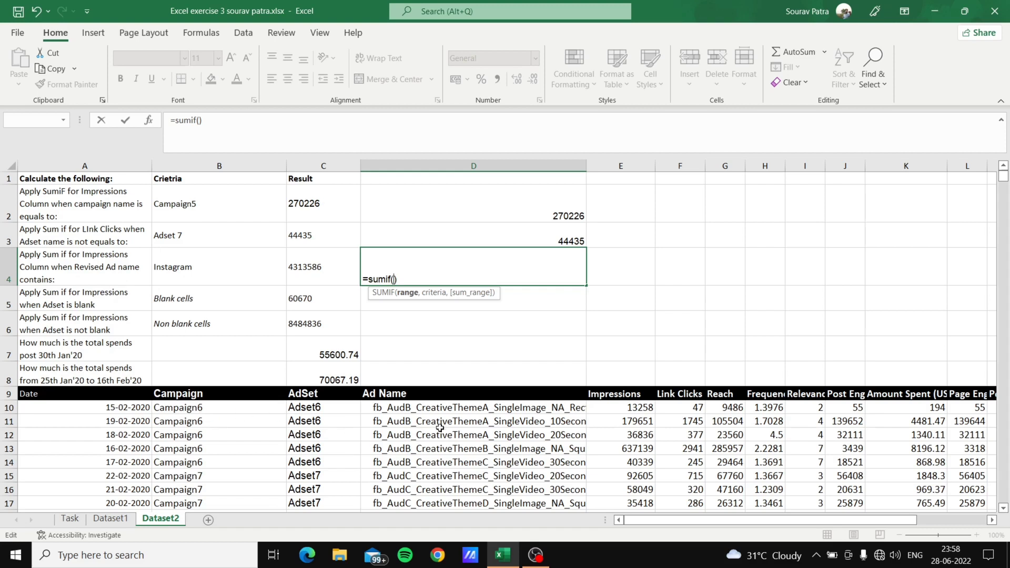
click(459, 408)
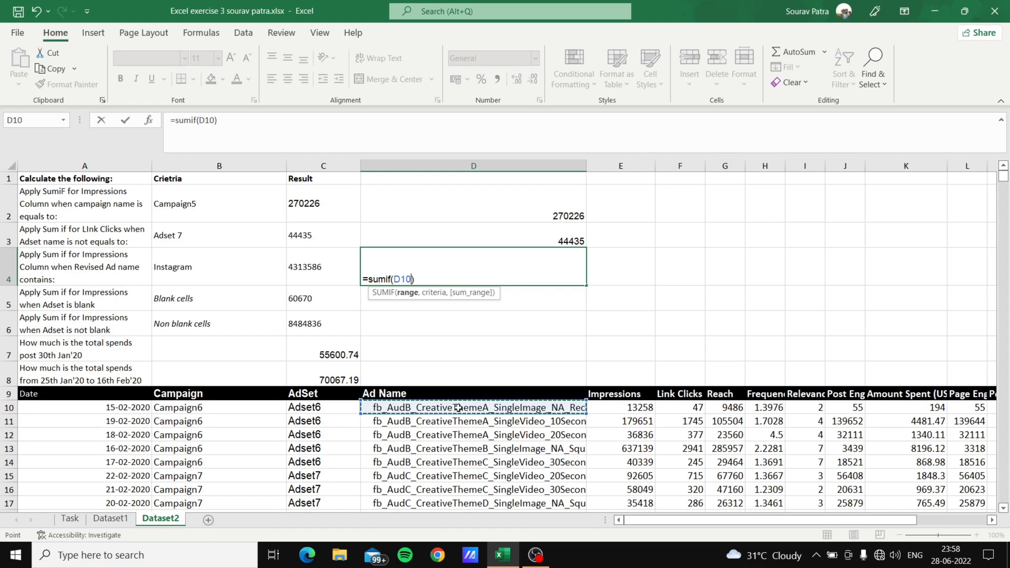
key(ctrl+shift+Down)
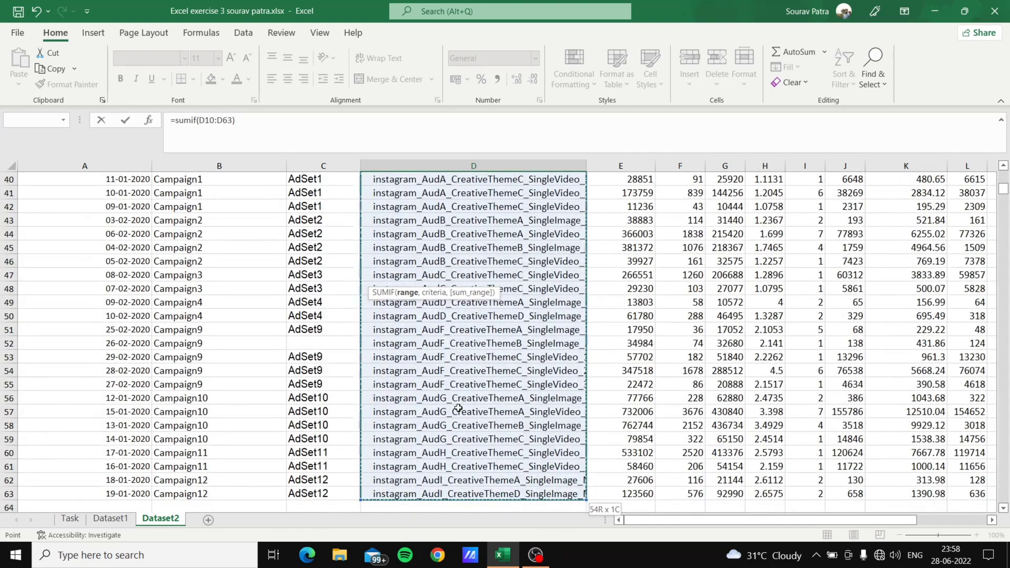
- Add "*Instagram*" in quotation marks with wildcards as the criteria of the SUMIF in D4
text(,)
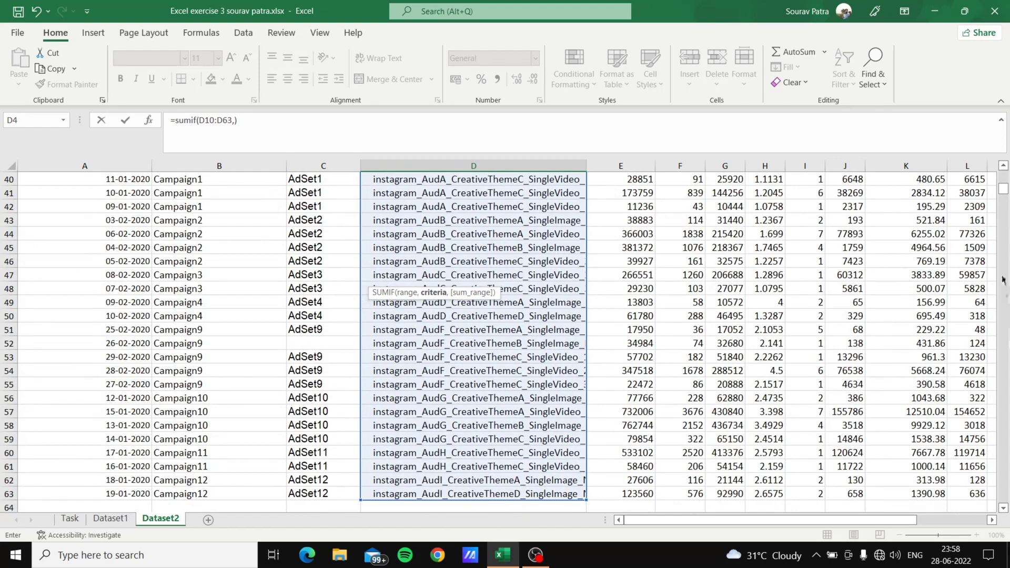
drag(1006, 193, 1005, 169)
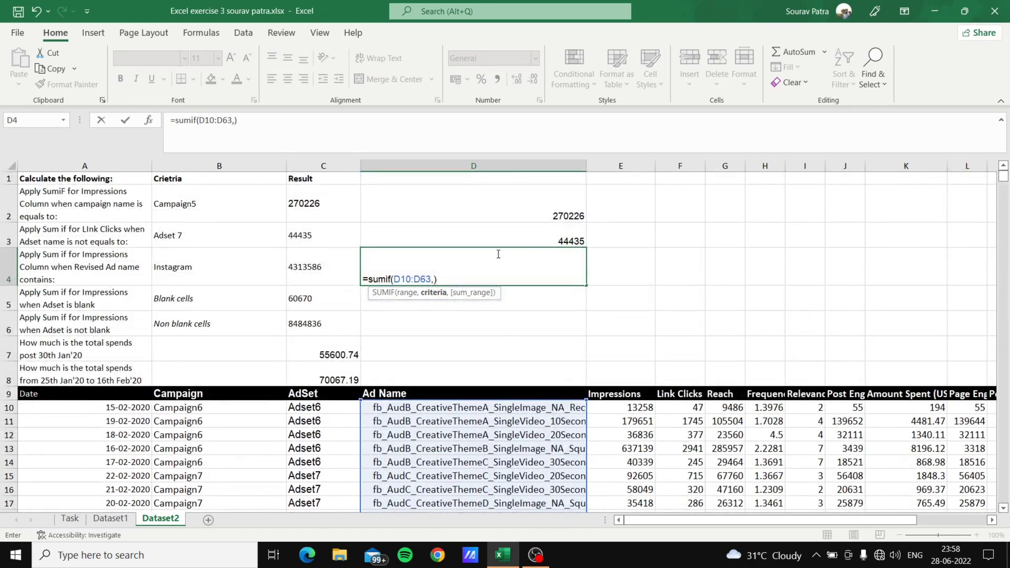
text(""**Instagra)
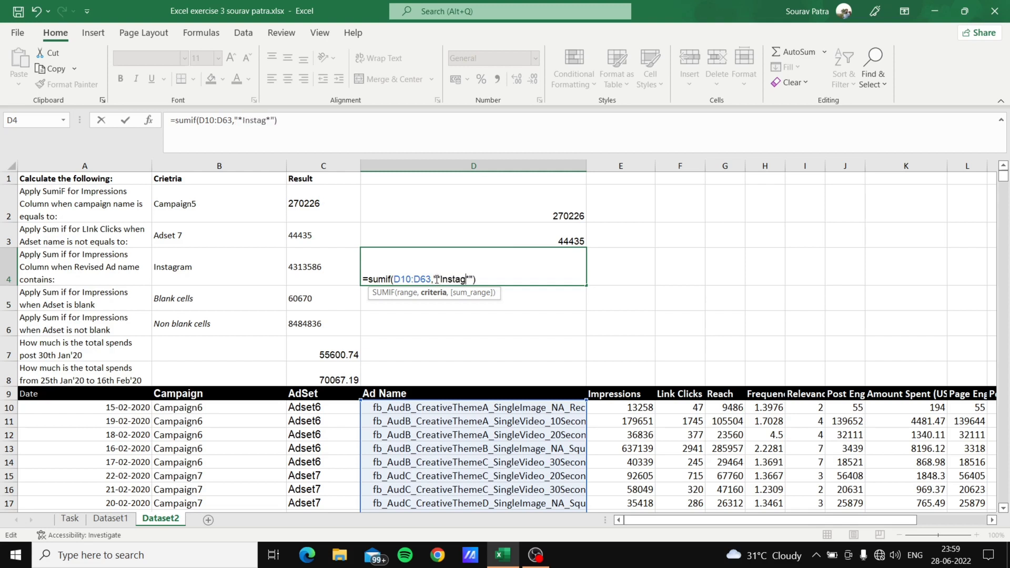
text(m)
- Use the Impressions cells E10:E63 as the sum range, completing D4 as =SUMIF(D10:D63,"*Instagram*",E10:E63)
text(,)
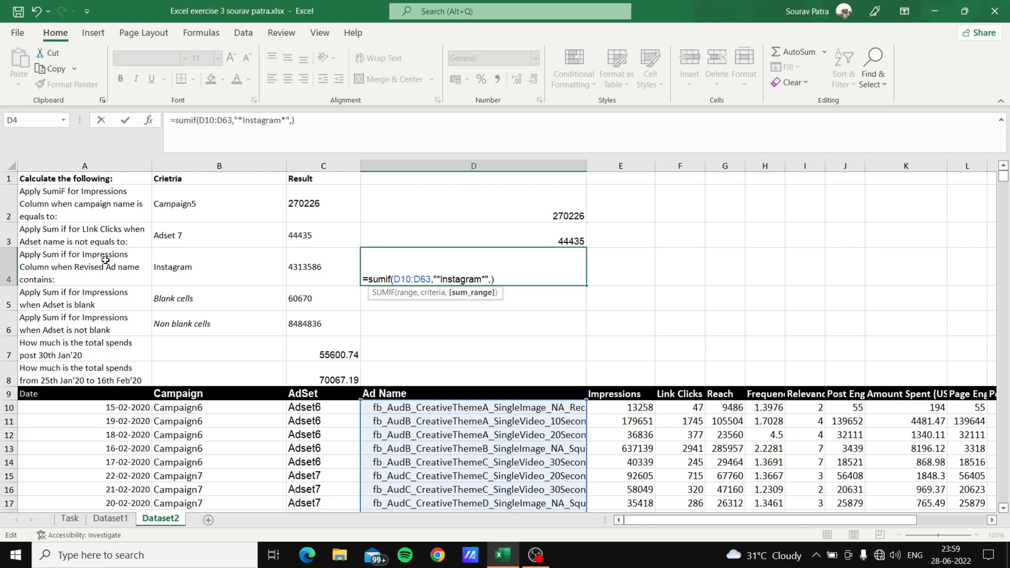
click(627, 409)
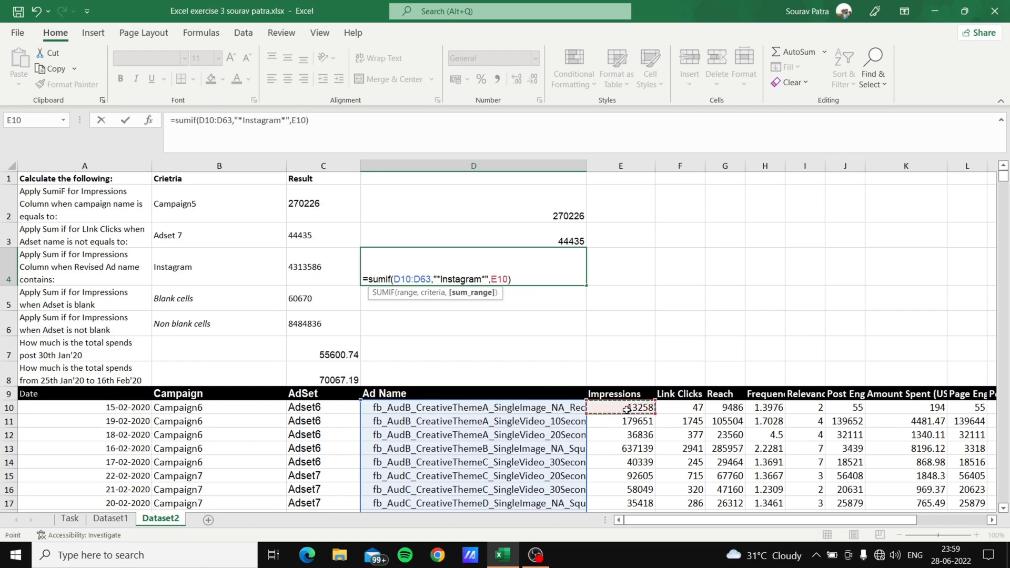
key(ctrl+shift+Down)
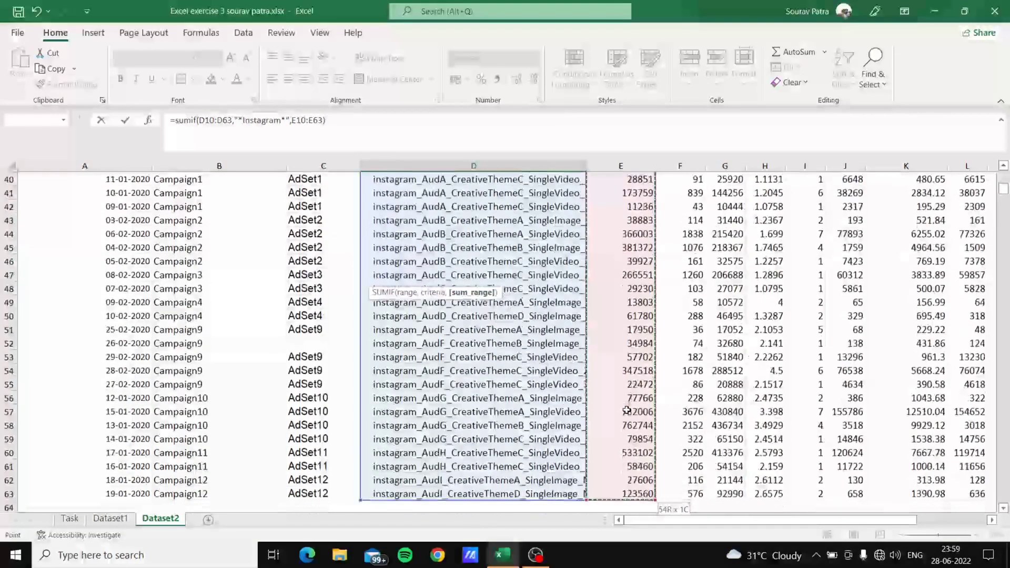
key(Return)
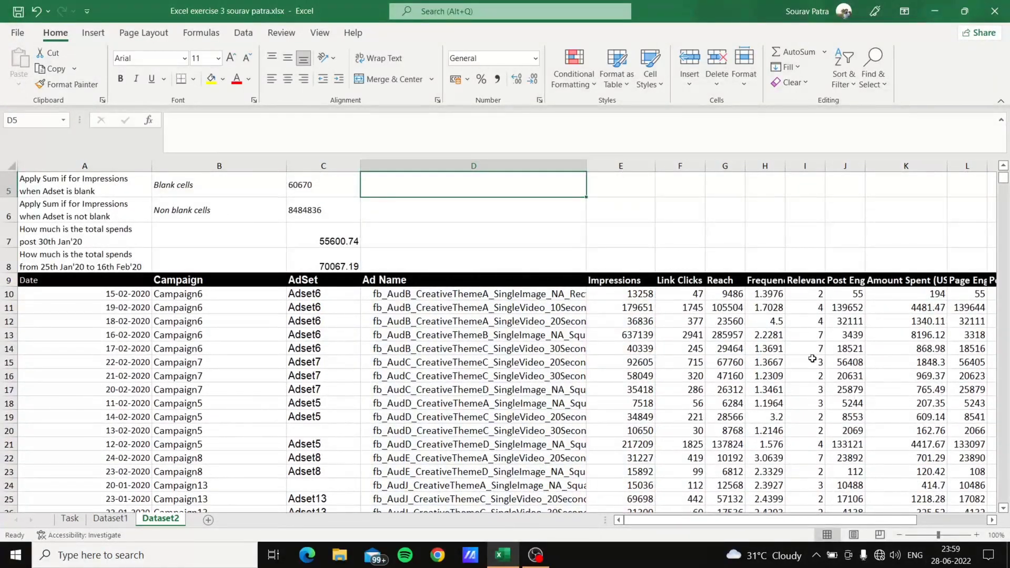
- Check the Instagram SUMIF result in D4 against C4 and review the blank-Adset task's existing formula in C5
drag(1002, 175, 1003, 169)
click(500, 273)
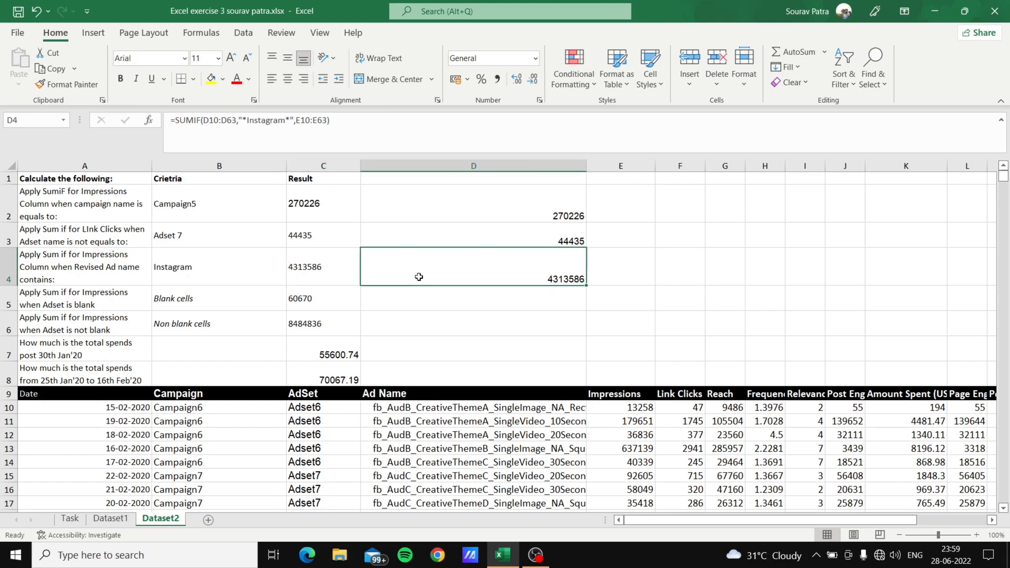
click(468, 304)
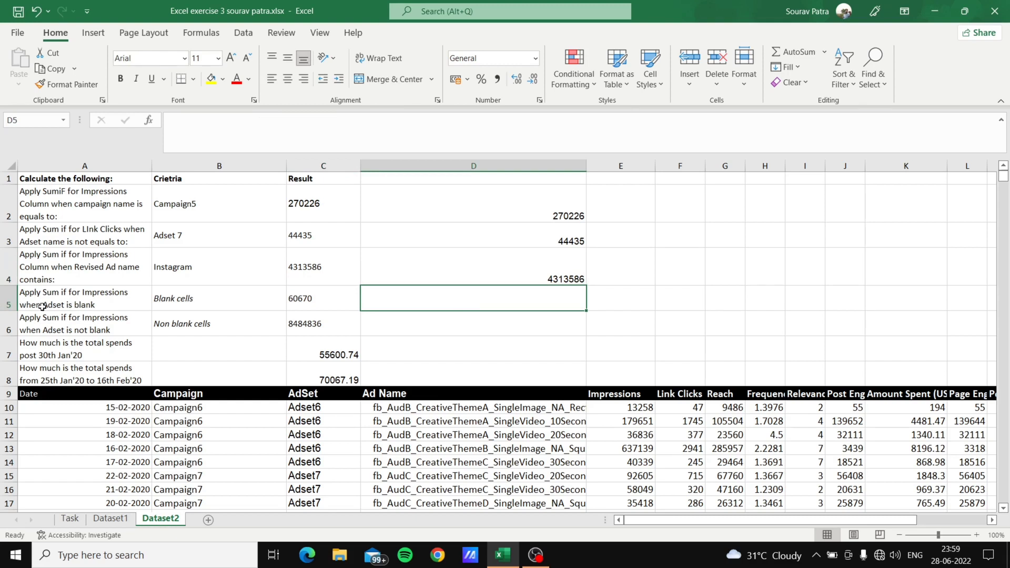
click(353, 298)
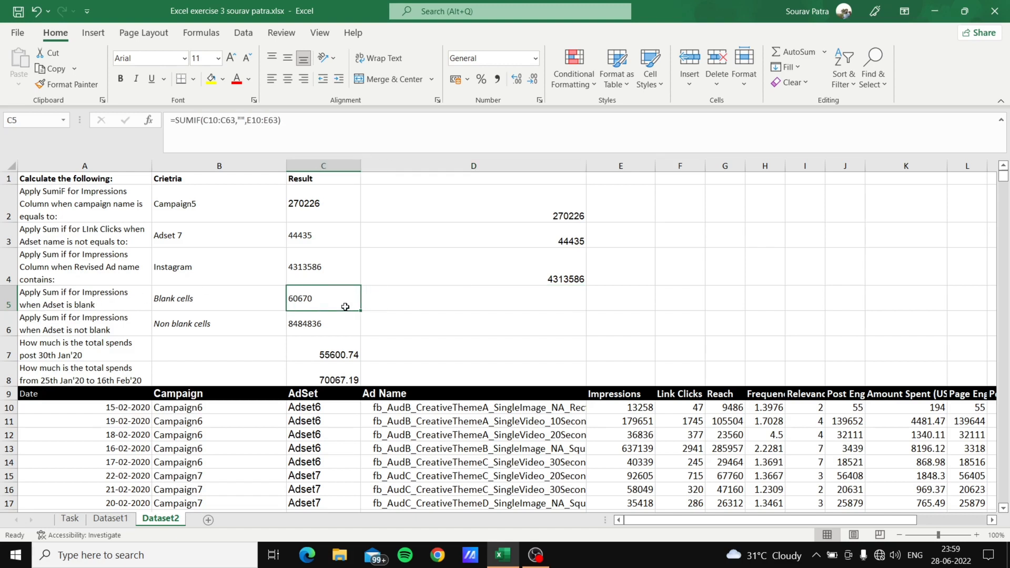
click(401, 302)
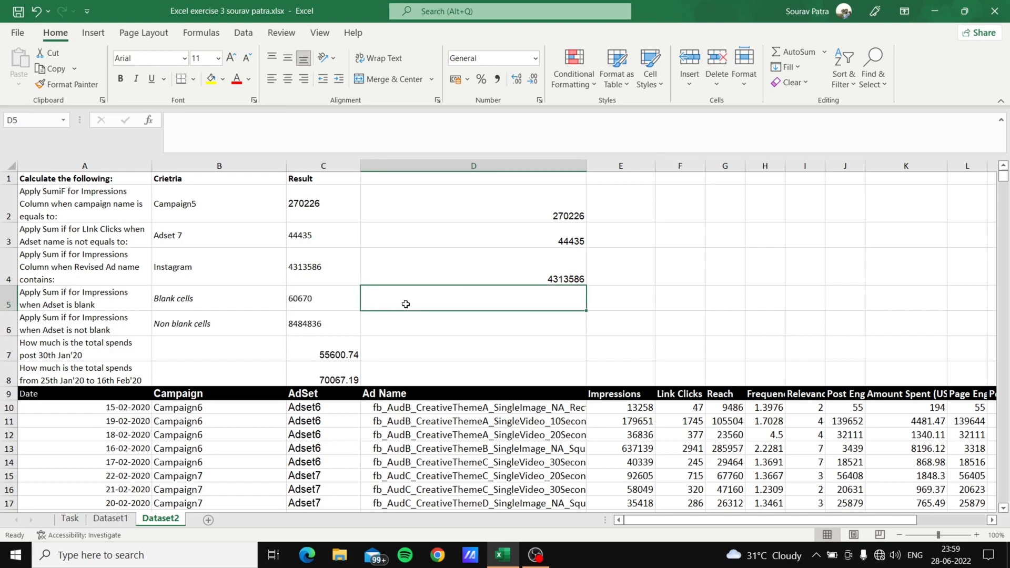
- Start a SUMIF formula in D5 with the AdSet cells C10:C63 as its criteria range
text(=)
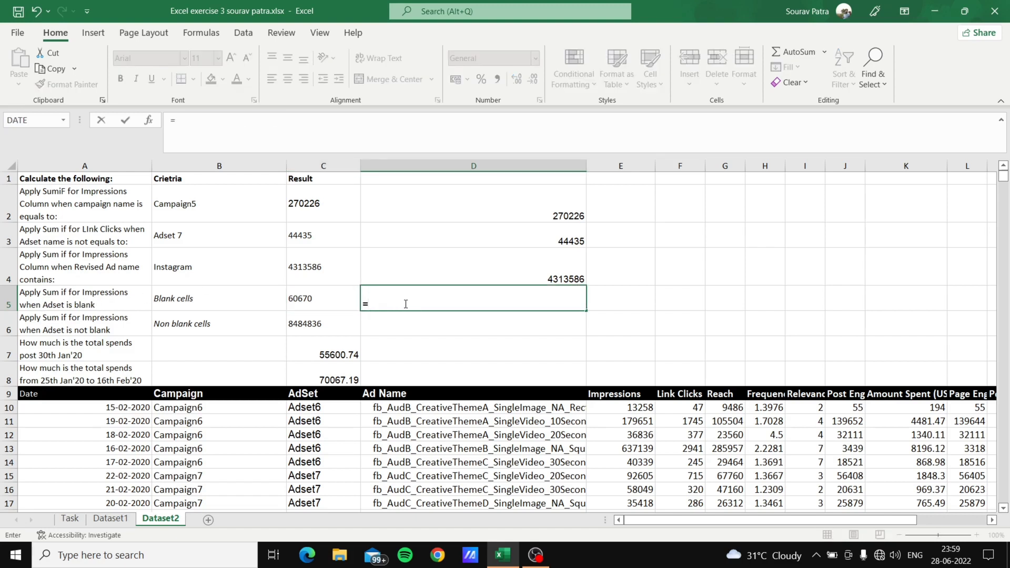
text(sum)
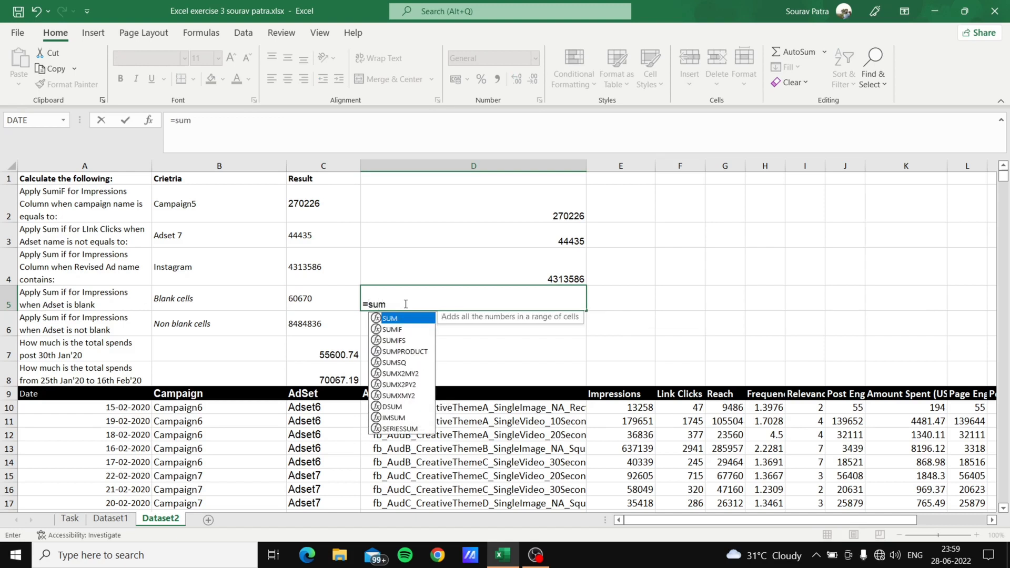
text(if()
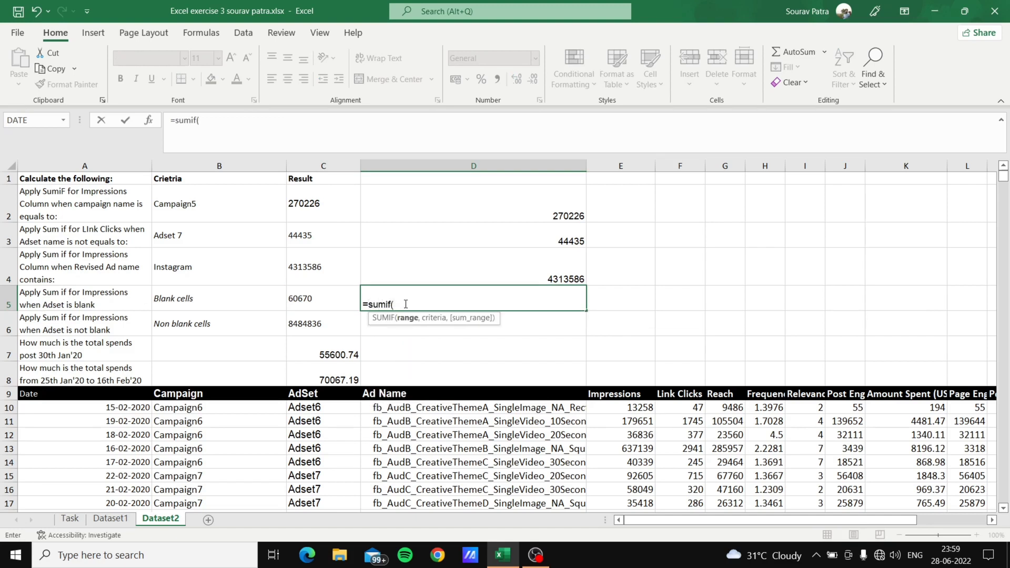
text())
key(Return)
key(Return)
key(Left)
click(308, 412)
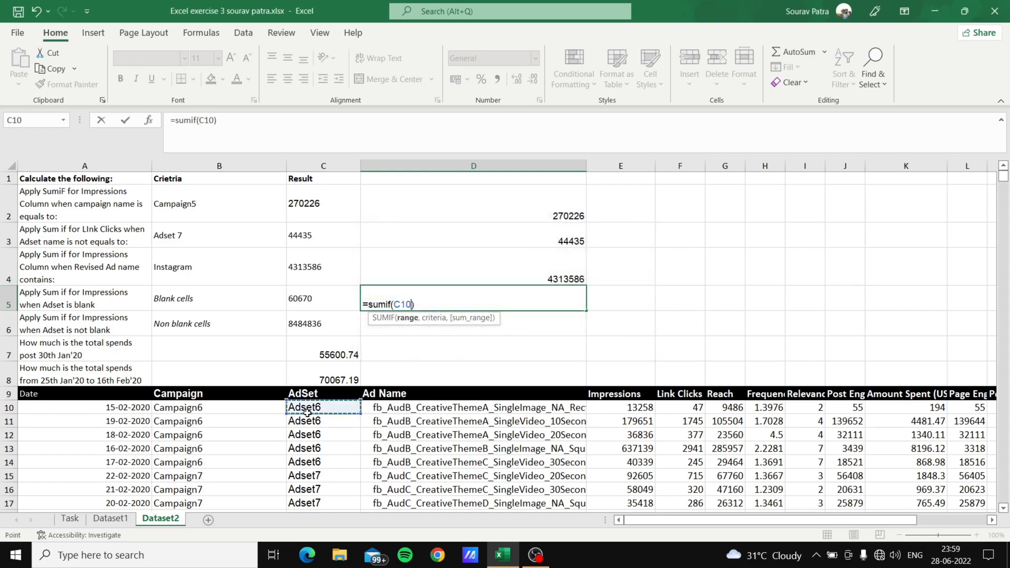
mouse_move(308, 416)
mouse_down()
mouse_move(308, 508)
mouse_move(307, 413)
mouse_up()
key(ctrl+shift+Down)
key(ctrl+shift+Down)
key(ctrl+shift+Up)
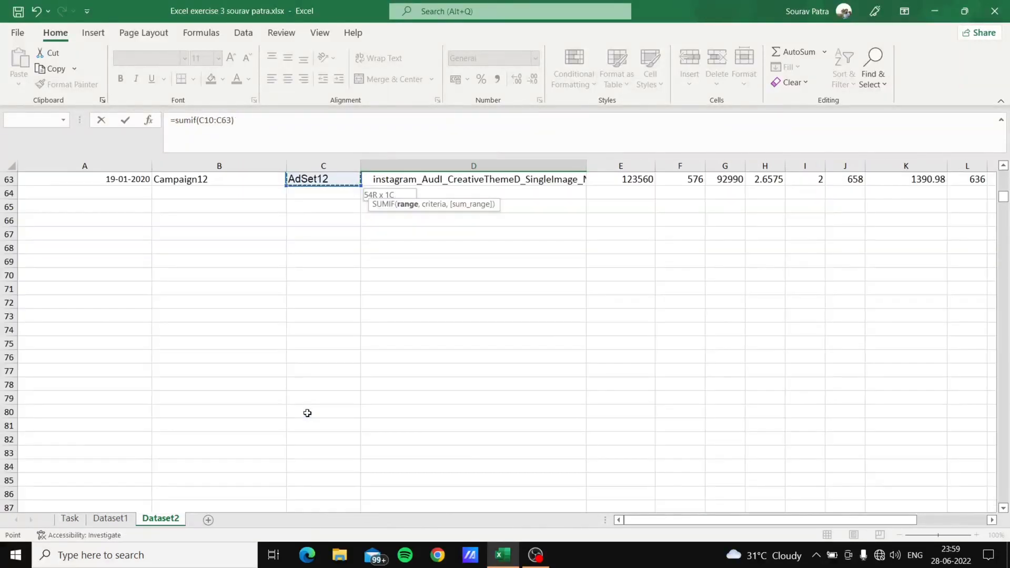
text(,)
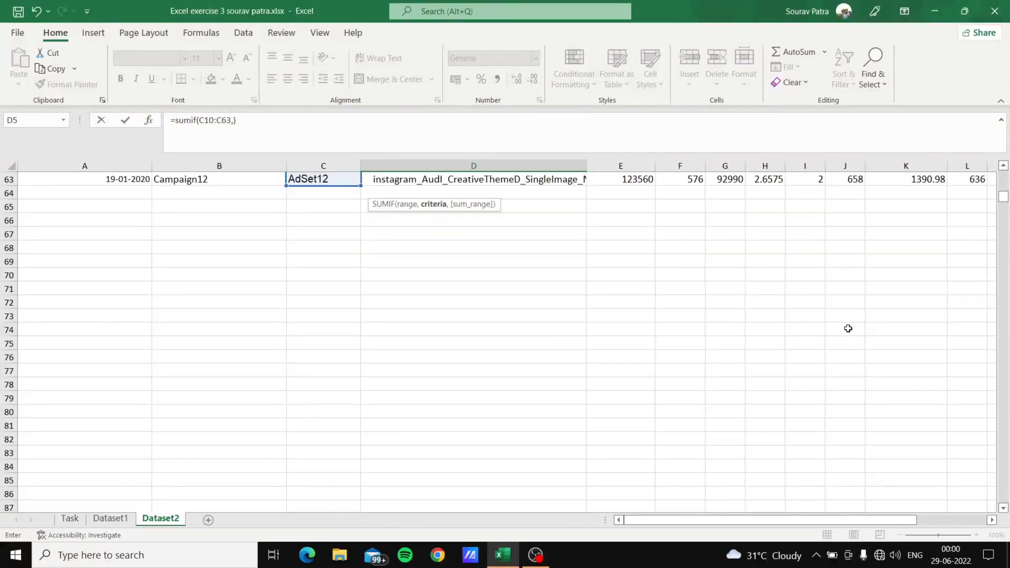
- Add an empty quoted string as the criterion and E10:E63 as the sum range, and try to enter the D5 formula
drag(1002, 201, 1001, 177)
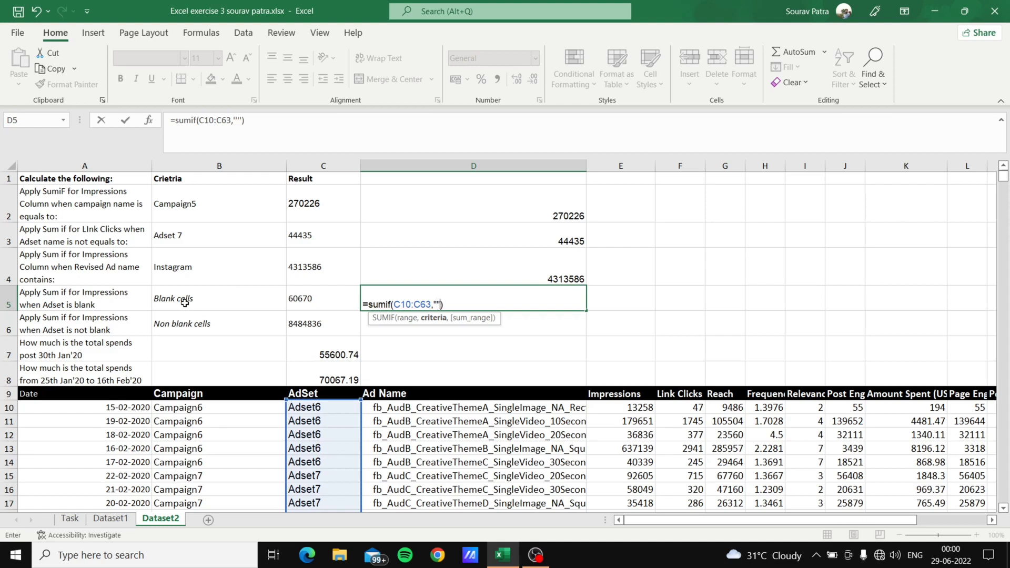
text(,)
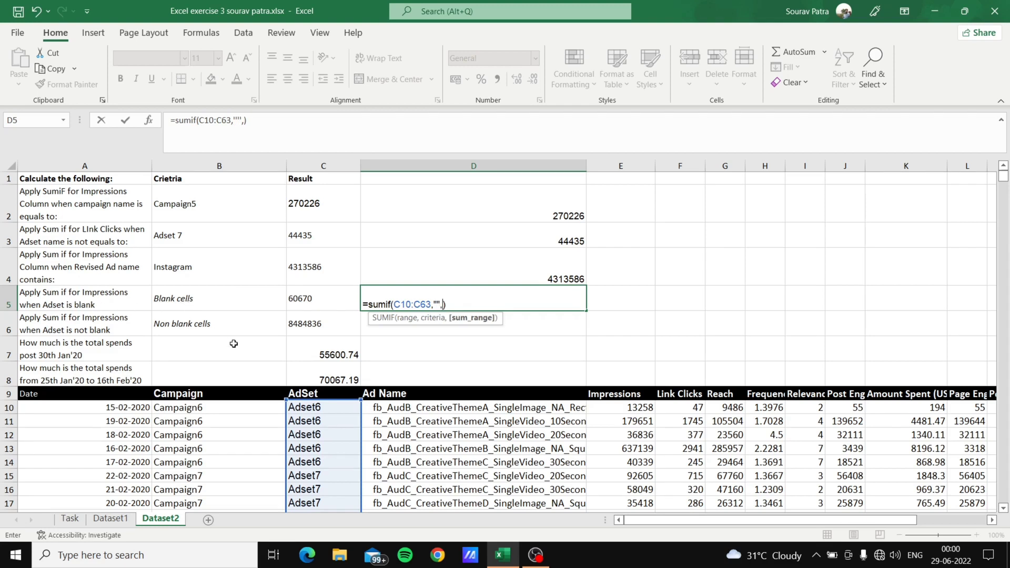
click(635, 412)
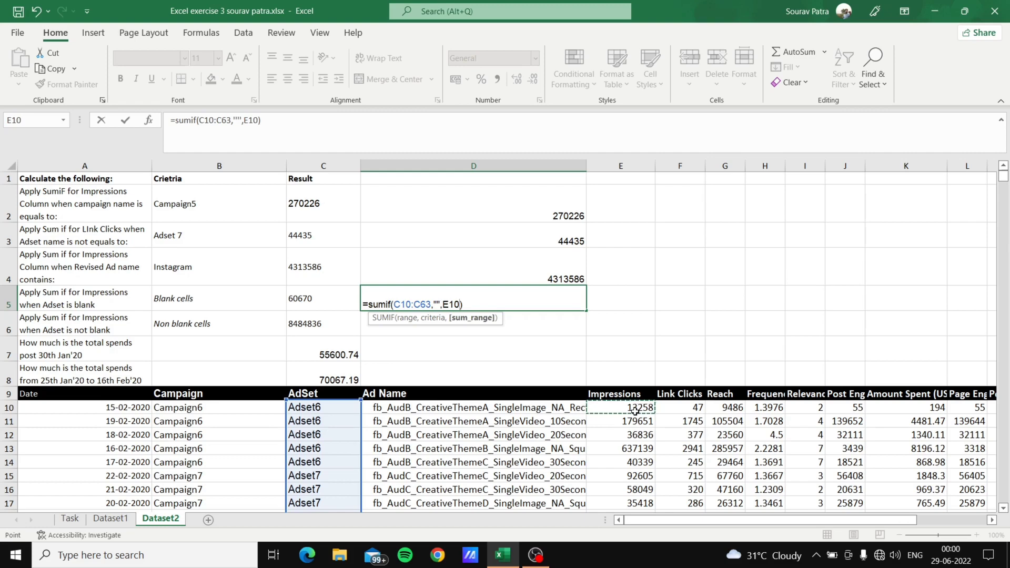
key(ctrl+shift+Down)
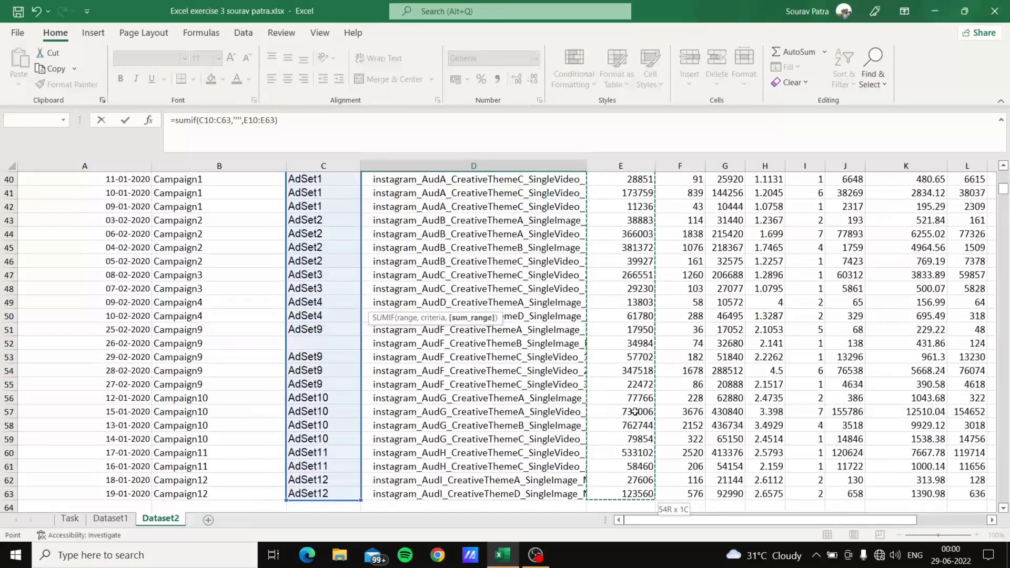
key(Return)
key(Return)
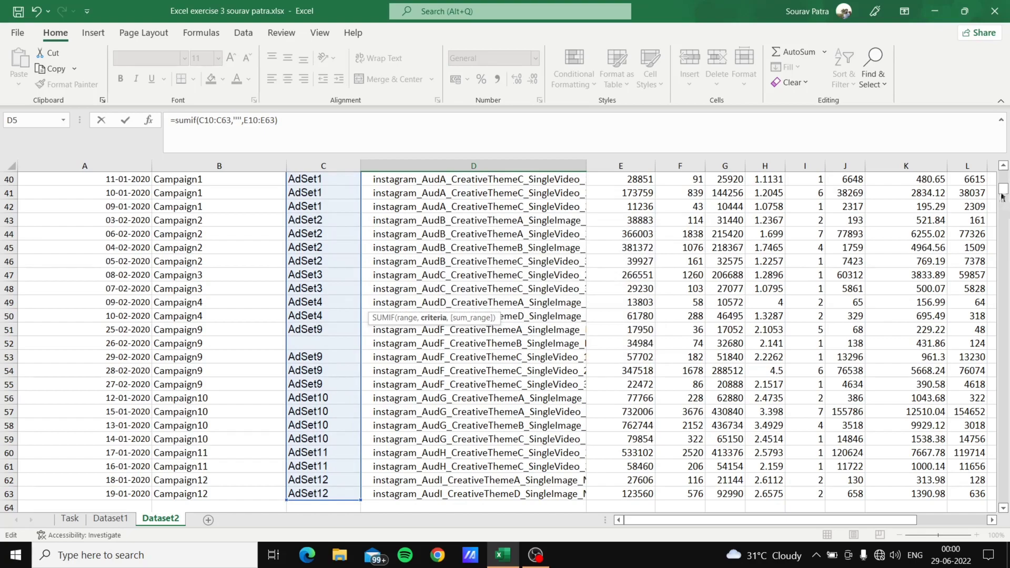
- Try to re-enter the empty-quotes criterion before E10:E63 in the D5 formula
drag(1002, 194, 1002, 176)
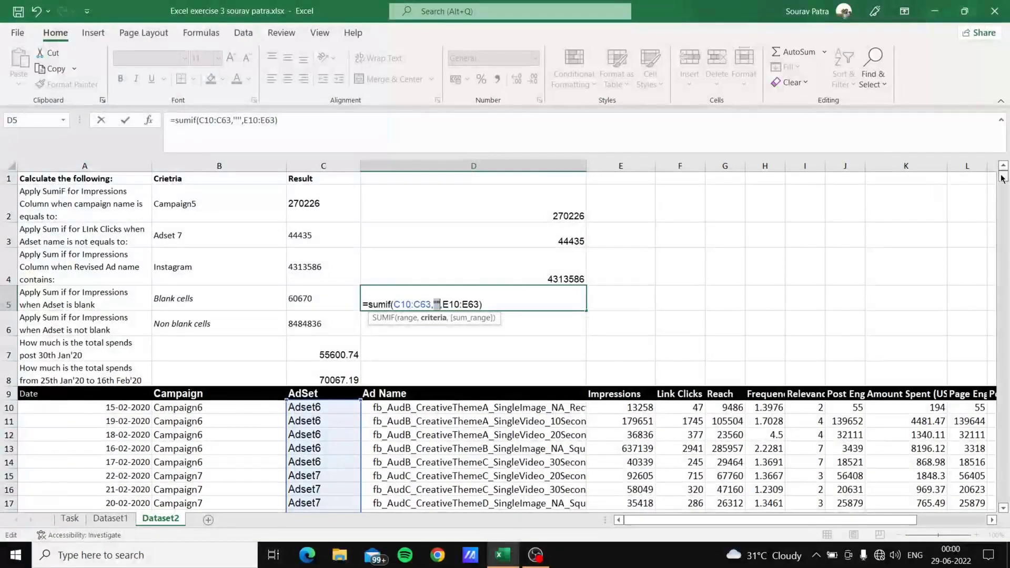
key(BackSpace)
key(BackSpace)
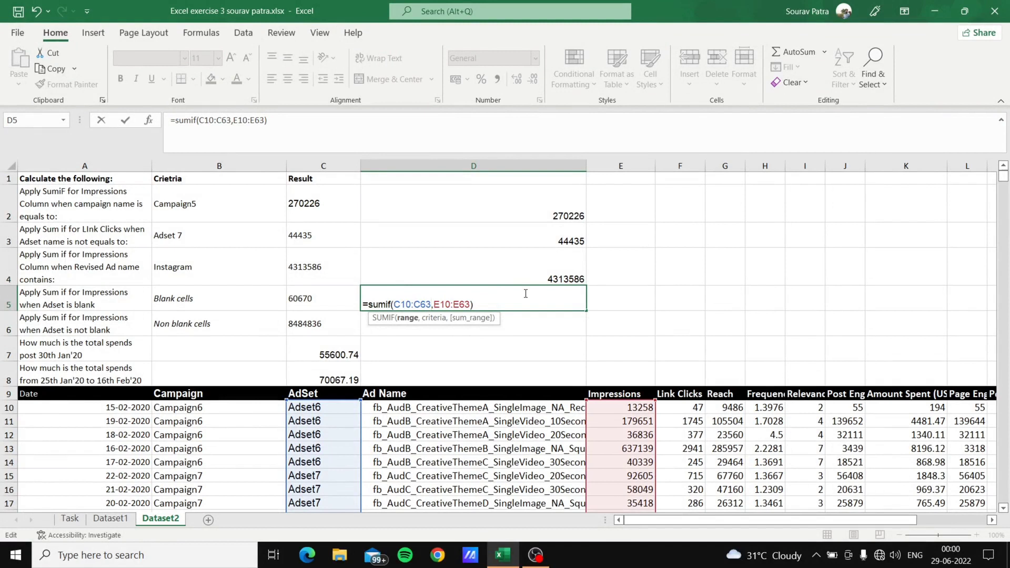
key(Right)
text("")
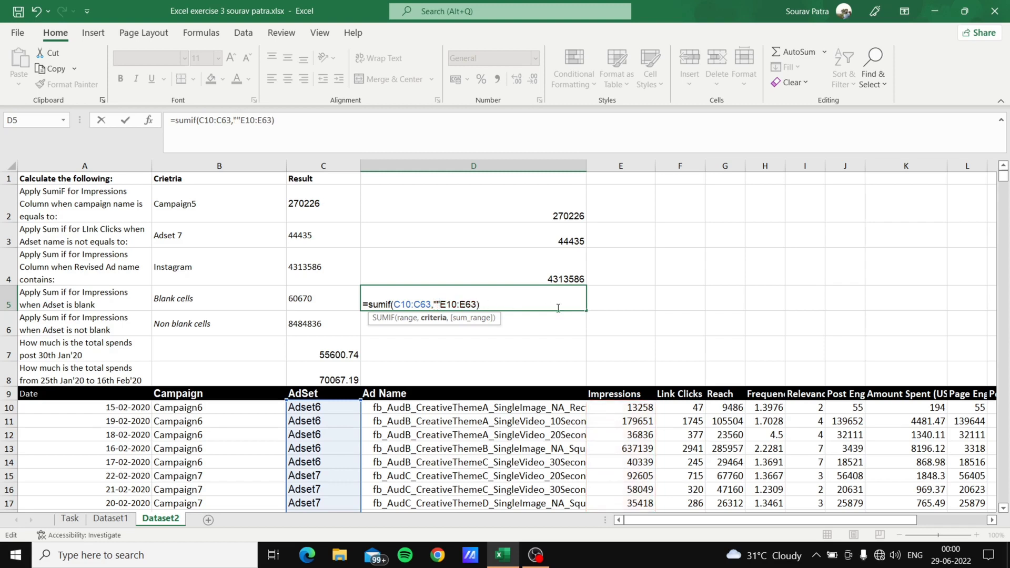
key(Return)
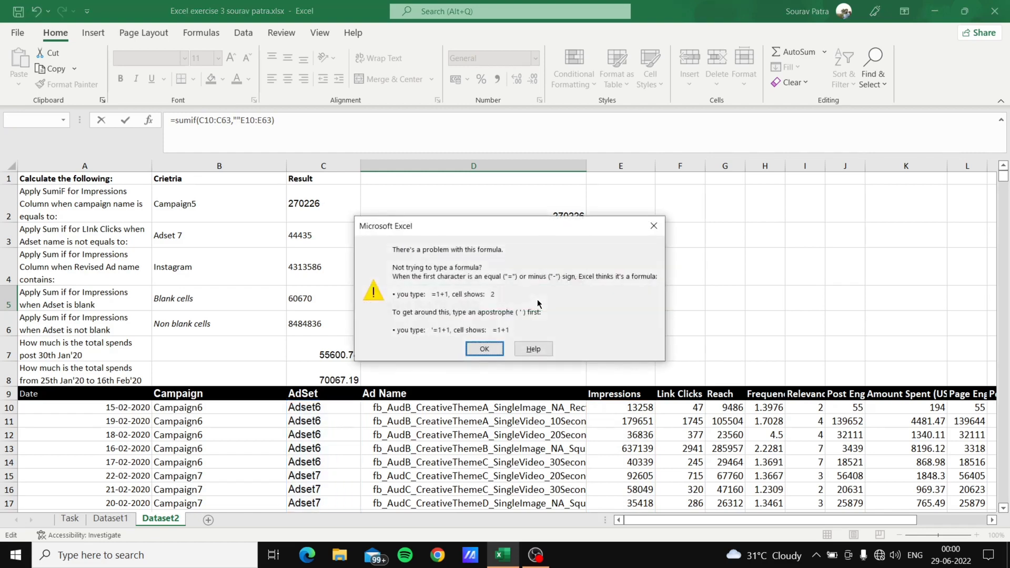
key(Return)
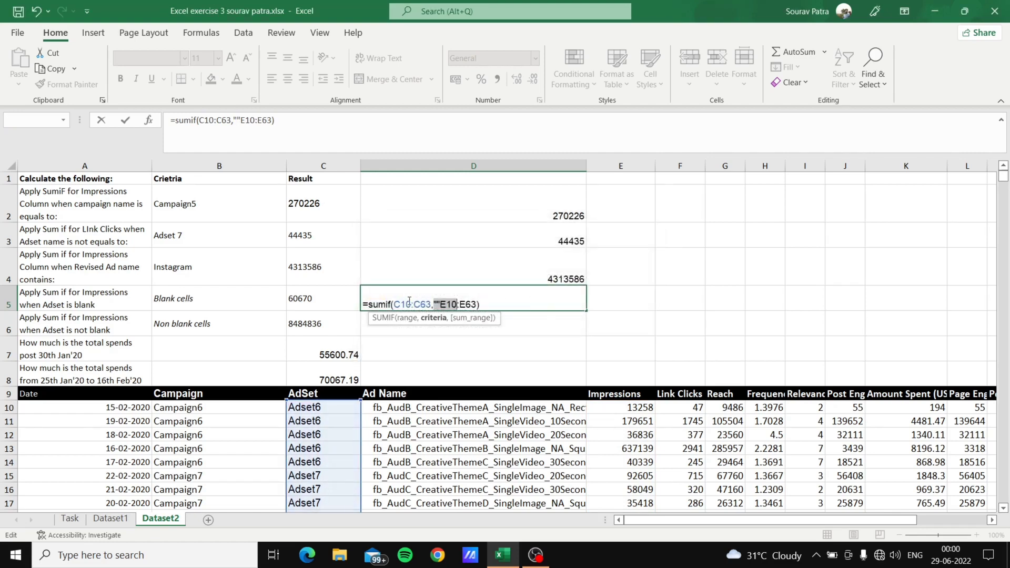
- Clear the entire SUMIF formula from D5
click(308, 300)
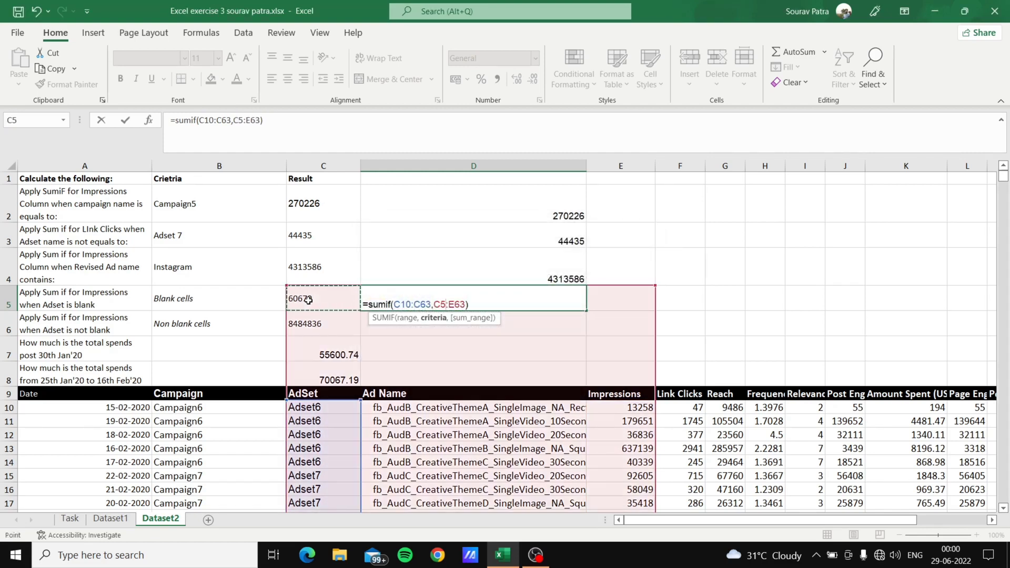
click(468, 297)
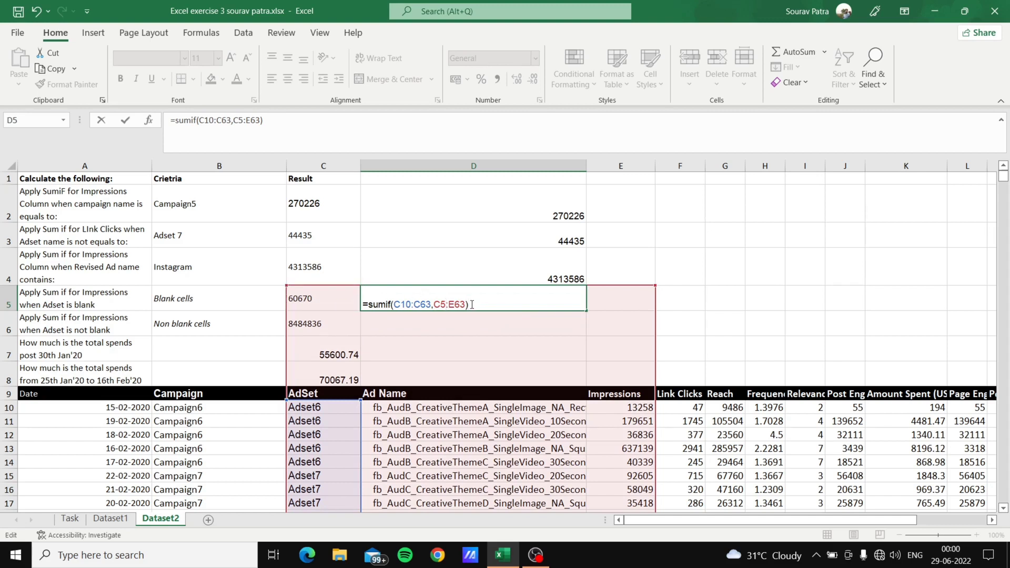
key(BackSpace)
key(BackSpace)
key(BackSpace)
key(BackSpace)
key(BackSpace)
key(BackSpace)
key(BackSpace)
key(BackSpace)
key(BackSpace)
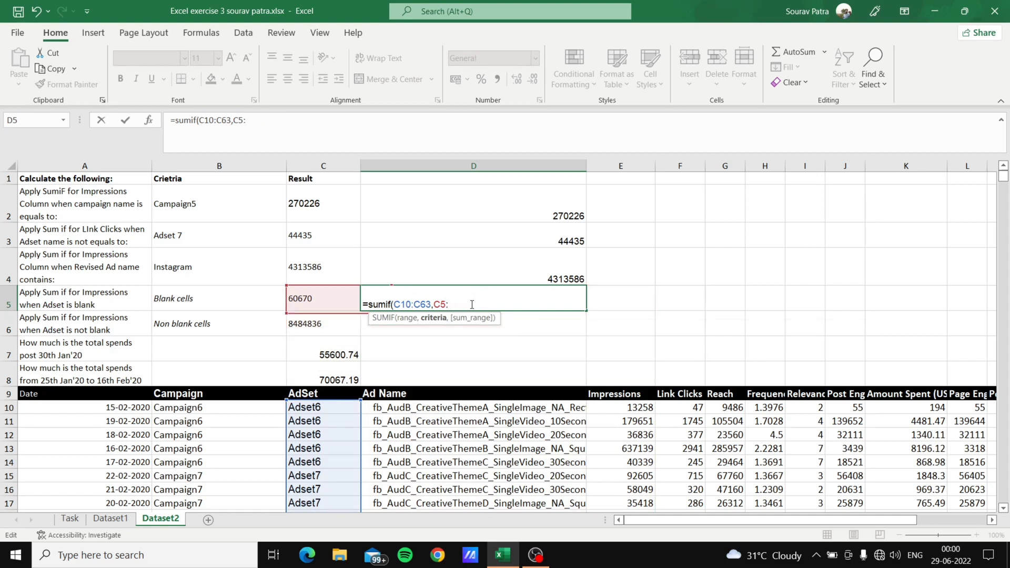
key(BackSpace)
key(BackSpace)
key(BackSpace)
key(BackSpace)
key(BackSpace)
key(BackSpace)
key(BackSpace)
key(BackSpace)
key(BackSpace)
key(BackSpace)
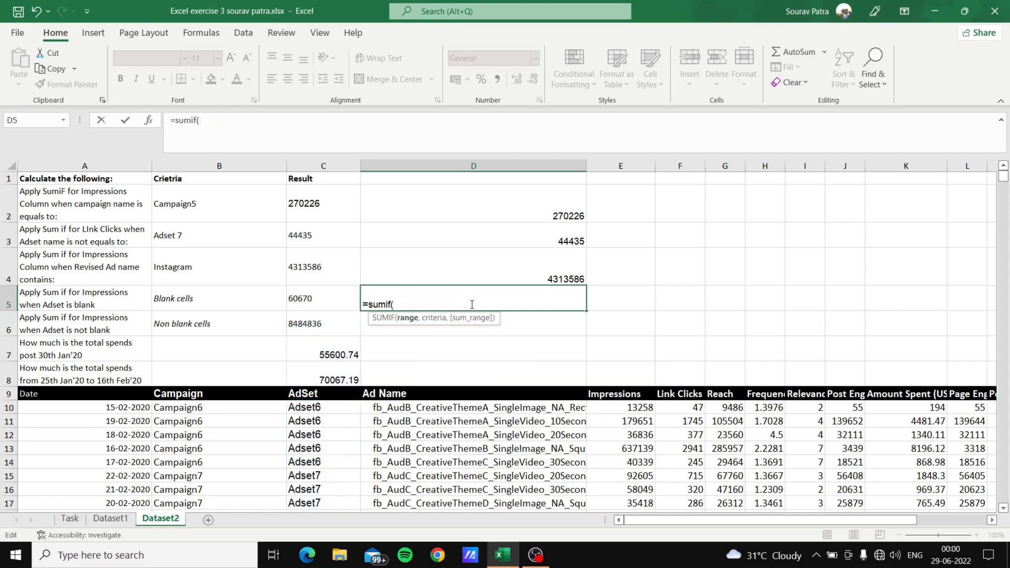
key(BackSpace)
key(BackSpace)
key(BackSpace)
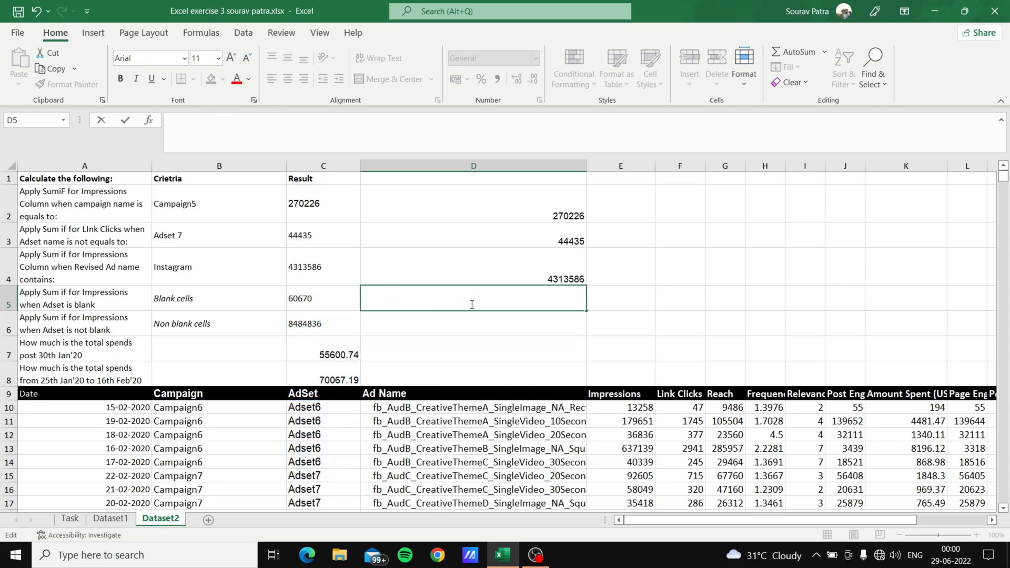
- Recheck the existing formula in C5 and restart the SUMIF in D5 with the AdSet cells C10:C63 as its criteria range
click(334, 305)
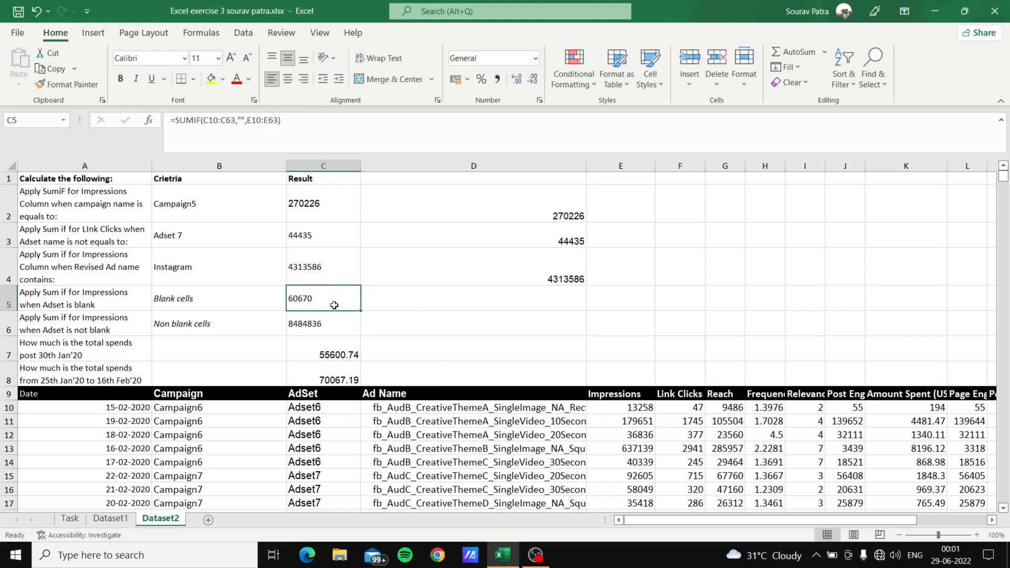
click(432, 304)
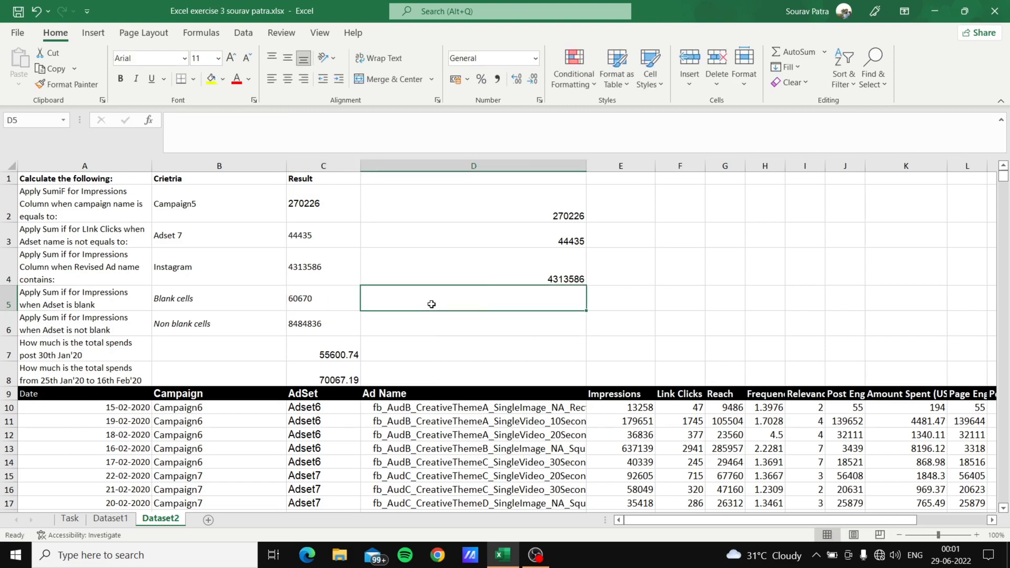
text(=su)
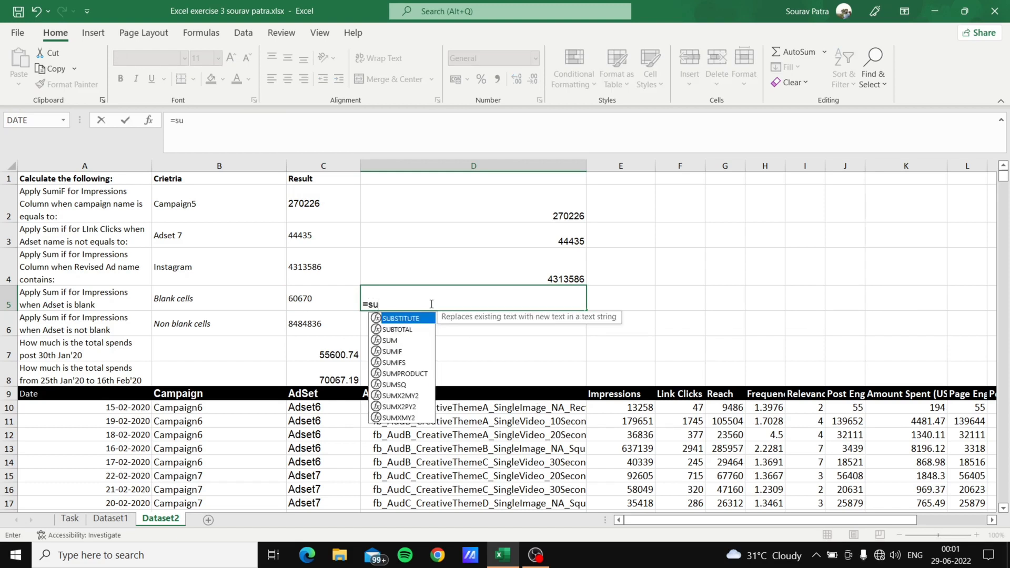
text(i)
key(BackSpace)
text(m)
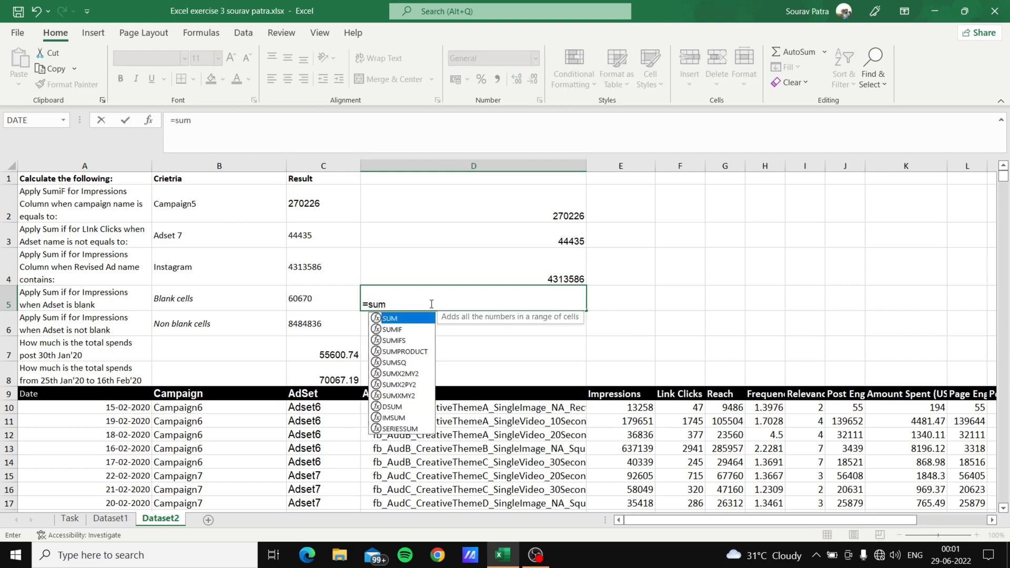
text(if())
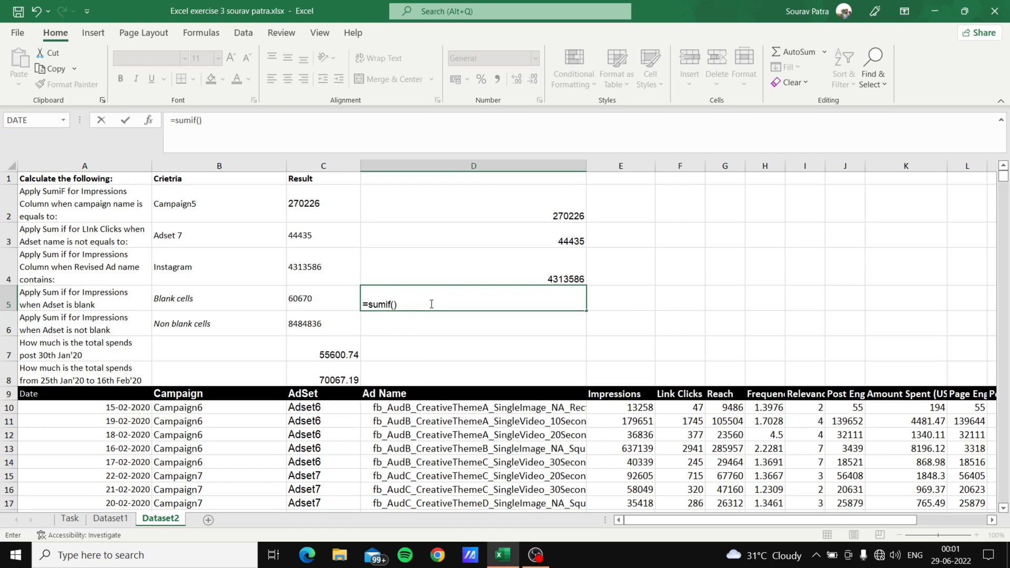
key(Return)
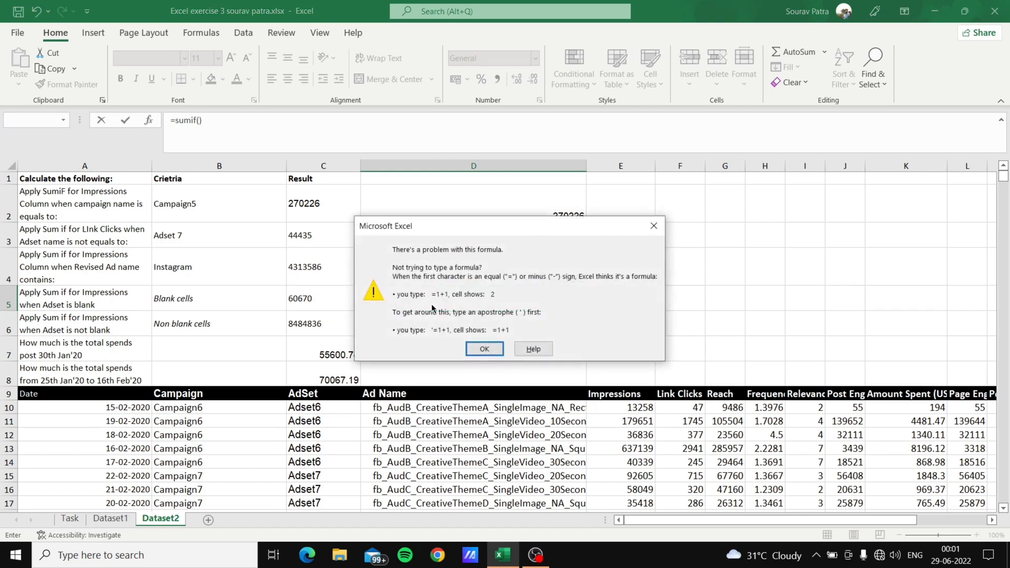
key(Return)
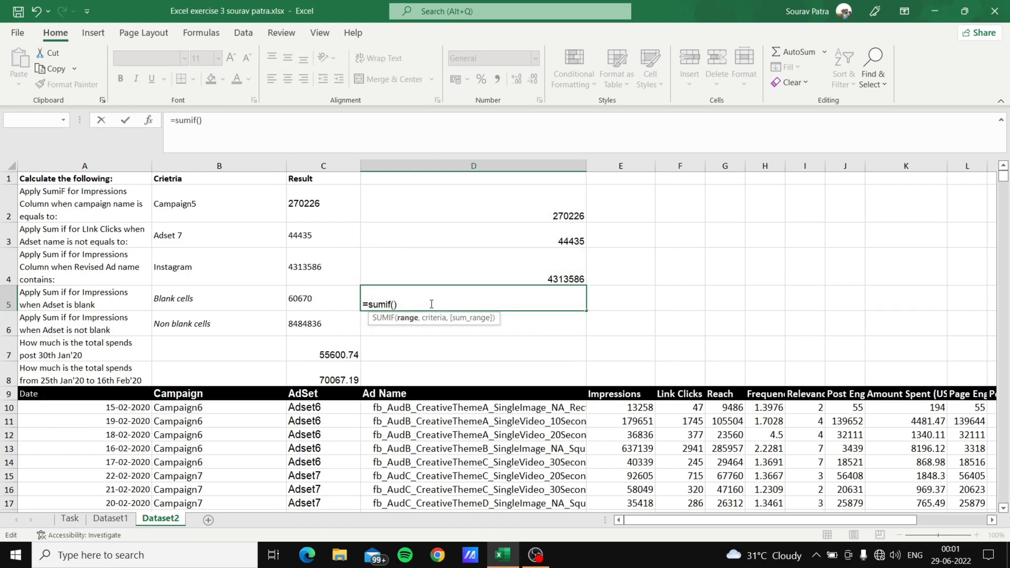
click(317, 408)
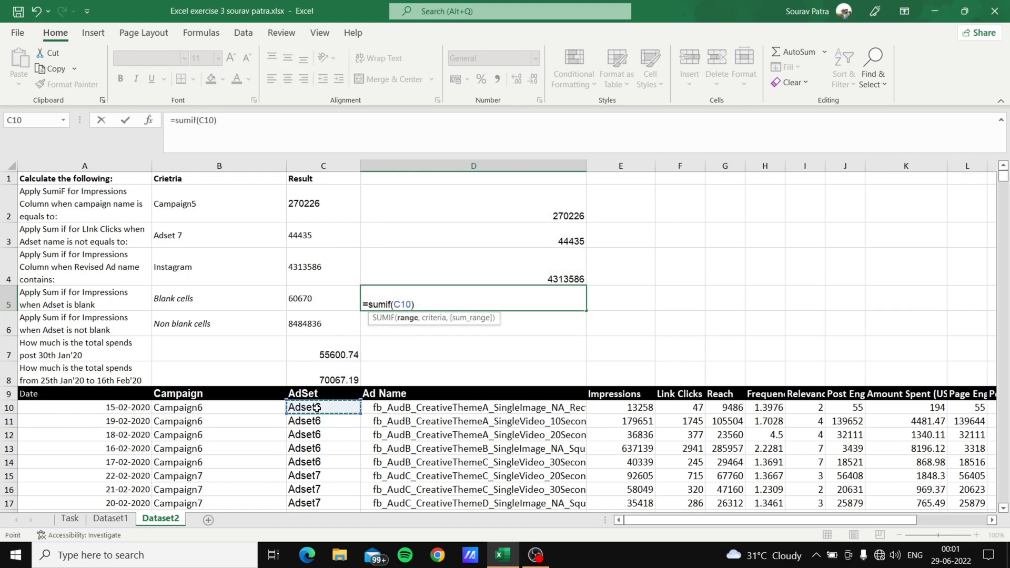
key(ctrl+shift+Down)
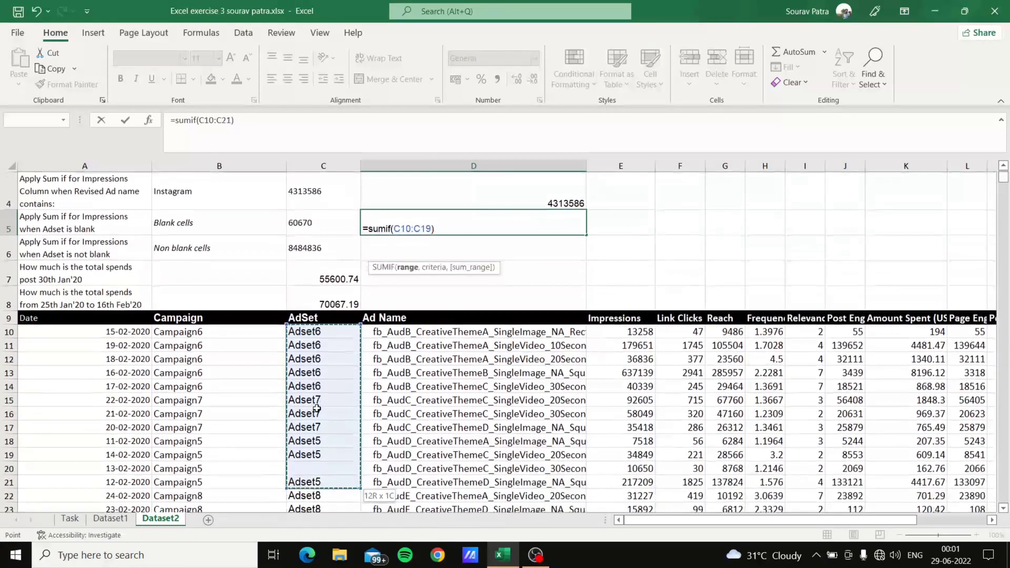
key(ctrl+shift+Up)
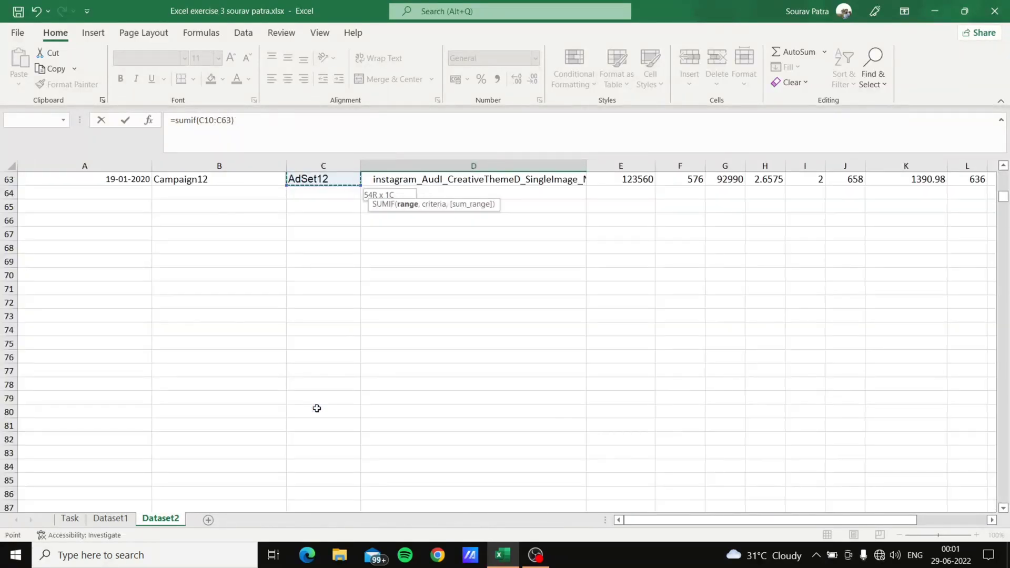
- Add an empty quoted string as the criterion of the D5 SUMIF and enter the formula without a sum range
text(,)
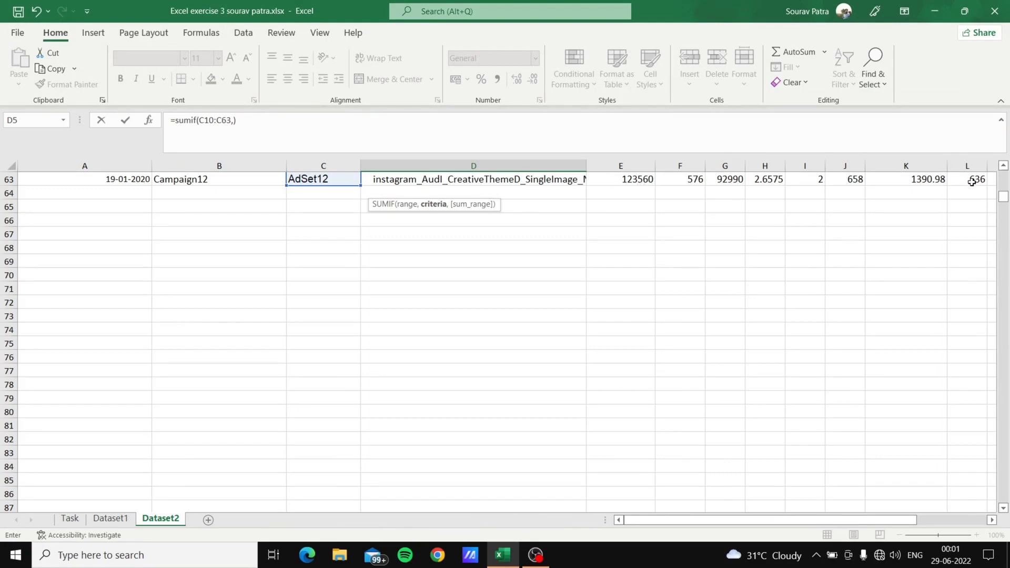
drag(1004, 201, 1006, 168)
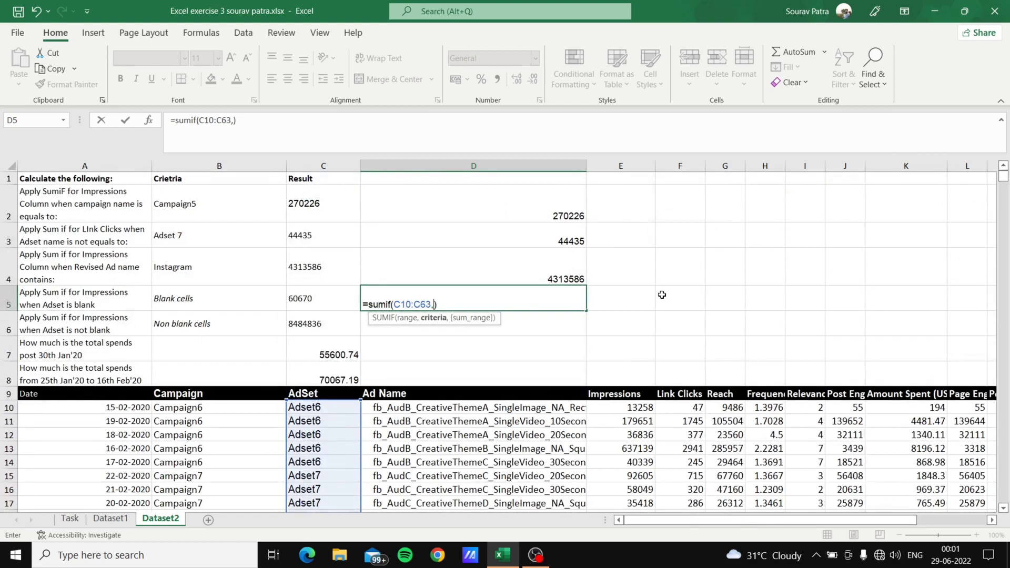
text("")
key(ctrl+Return)
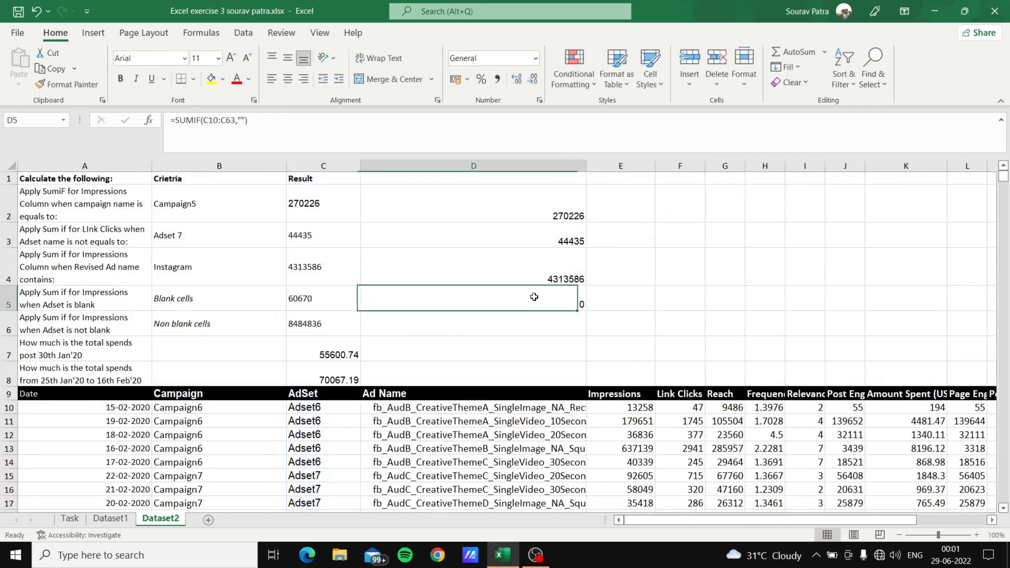
- Add the Impressions cells E10:E63 as the sum range of the SUMIF in D5 and enter the formula
click(241, 120)
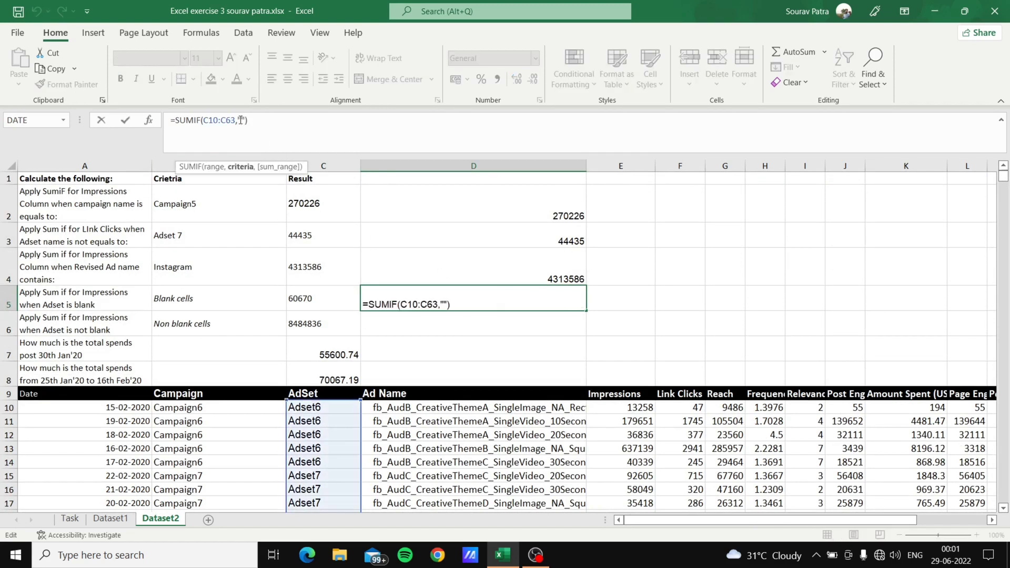
text(,)
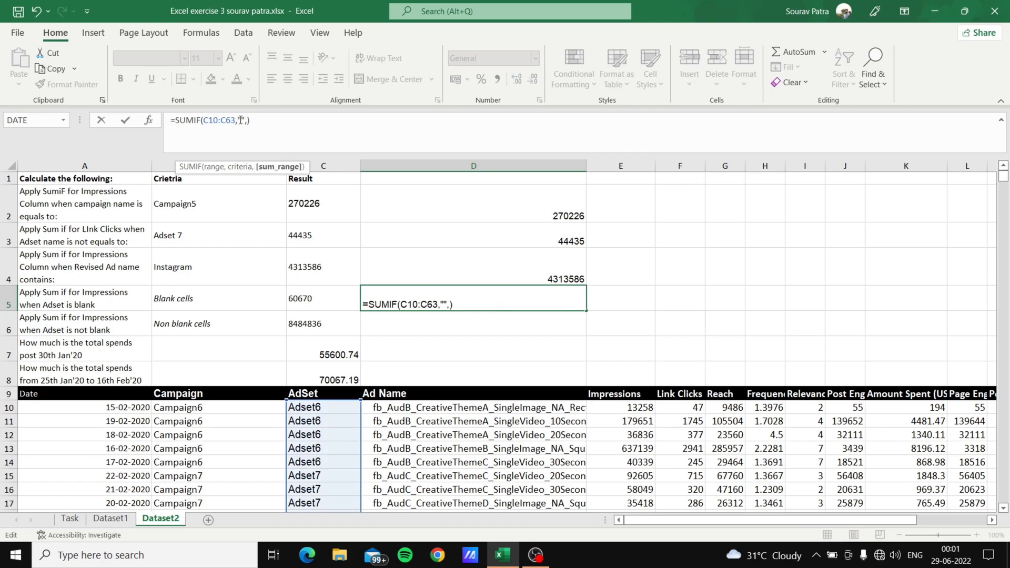
click(622, 407)
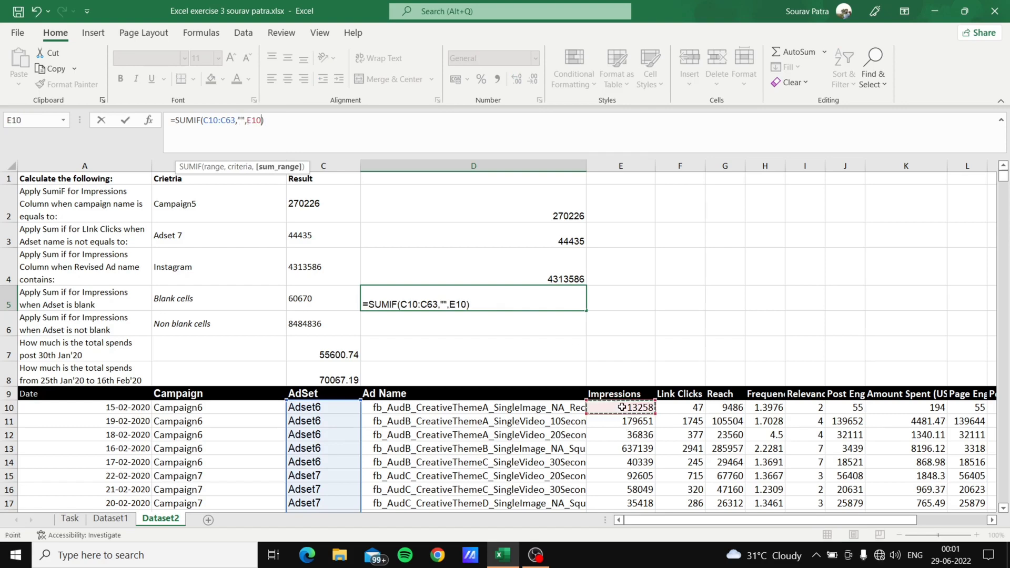
key(ctrl+shift+Down)
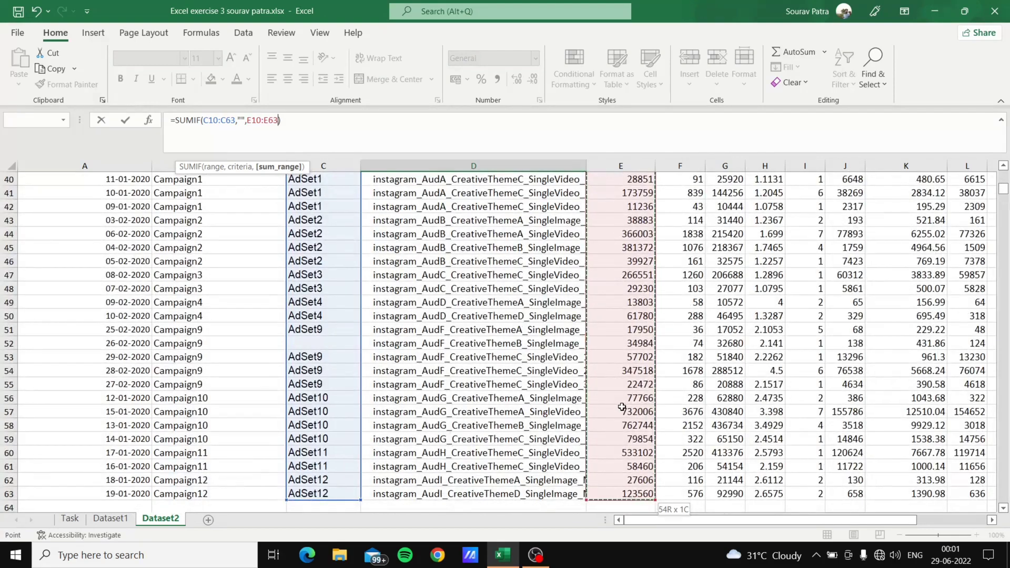
key(Return)
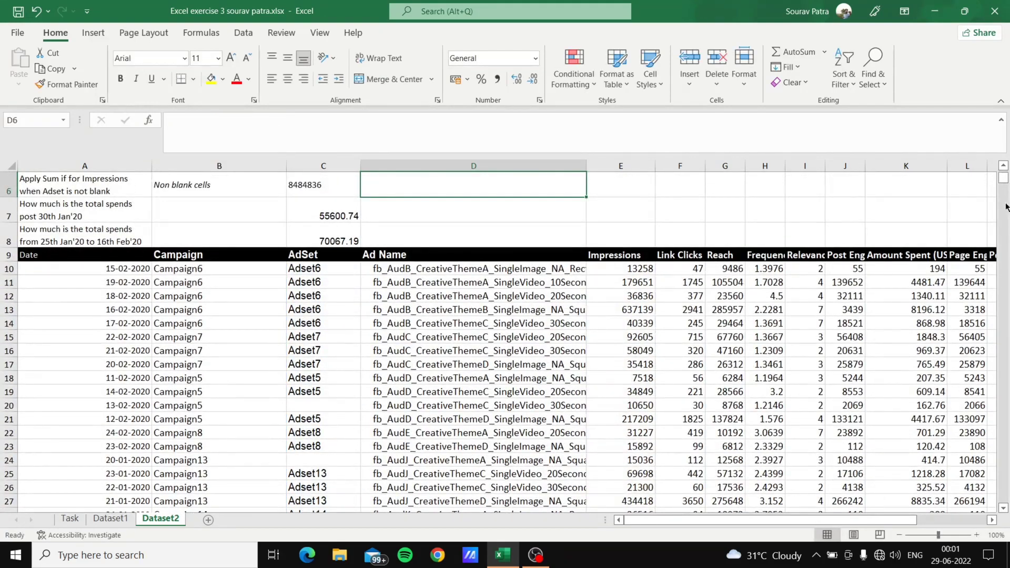
drag(1002, 177, 1001, 168)
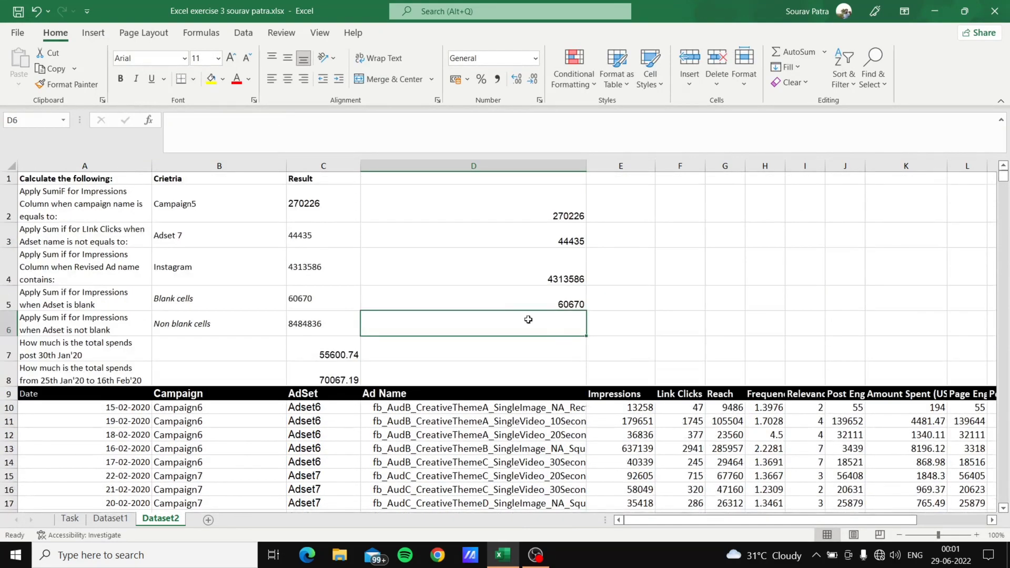
- Compare the blank-Adset formula and result in D5 with those in C5
click(514, 295)
click(320, 300)
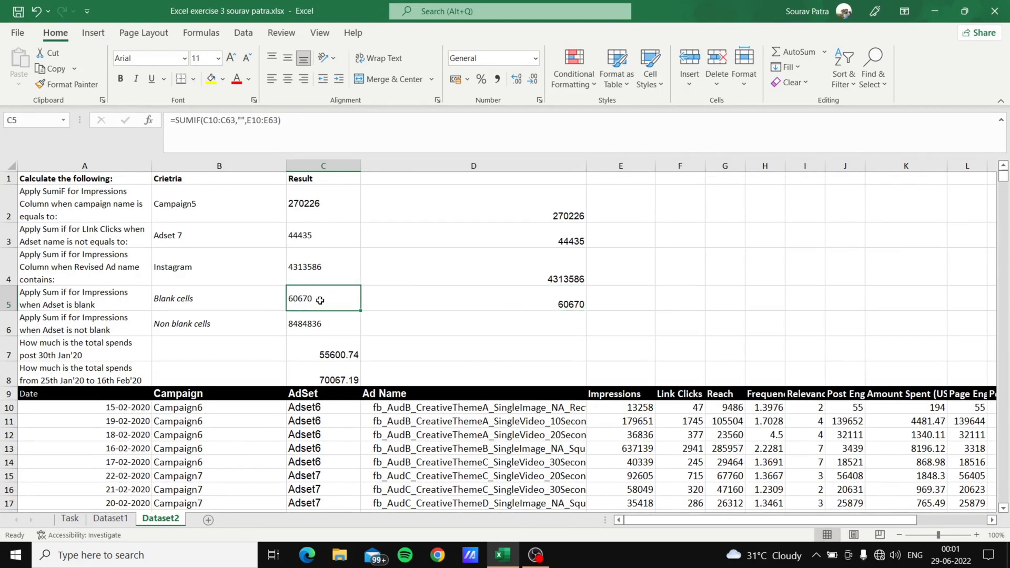
click(381, 306)
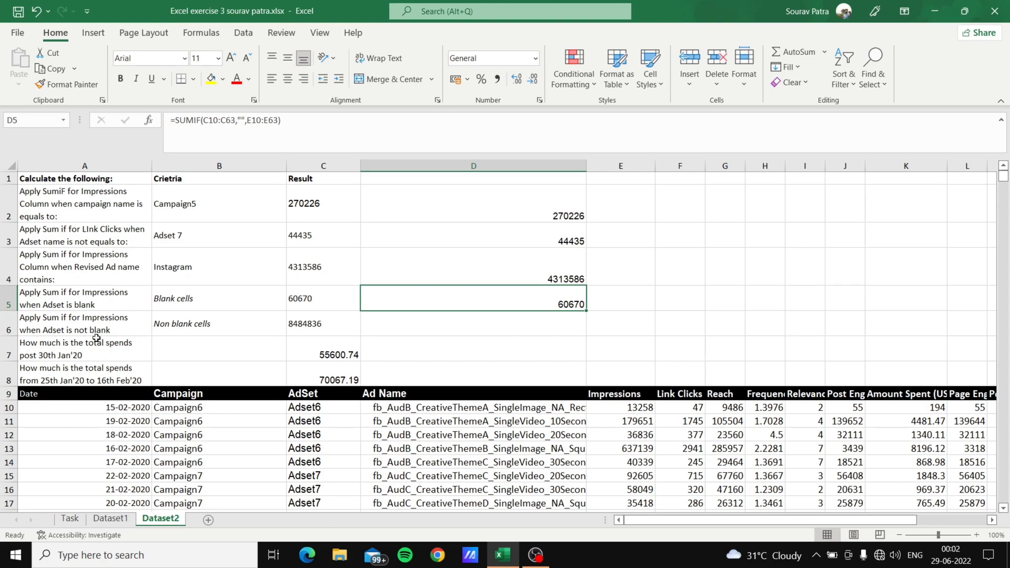
- Start a SUMIF formula in D6 with the AdSet cells C10:C63 as its criteria range
click(382, 328)
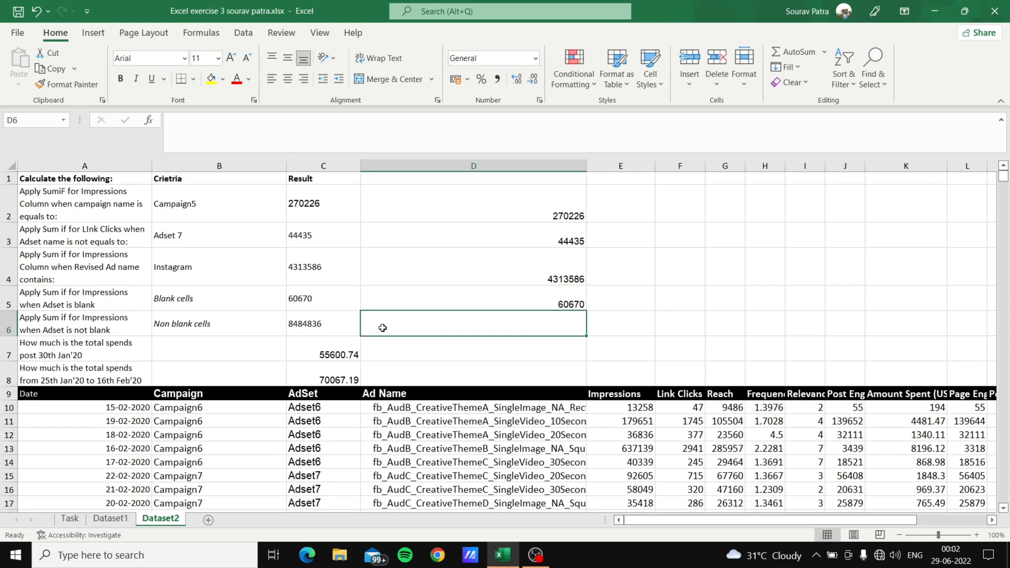
text(=sum)
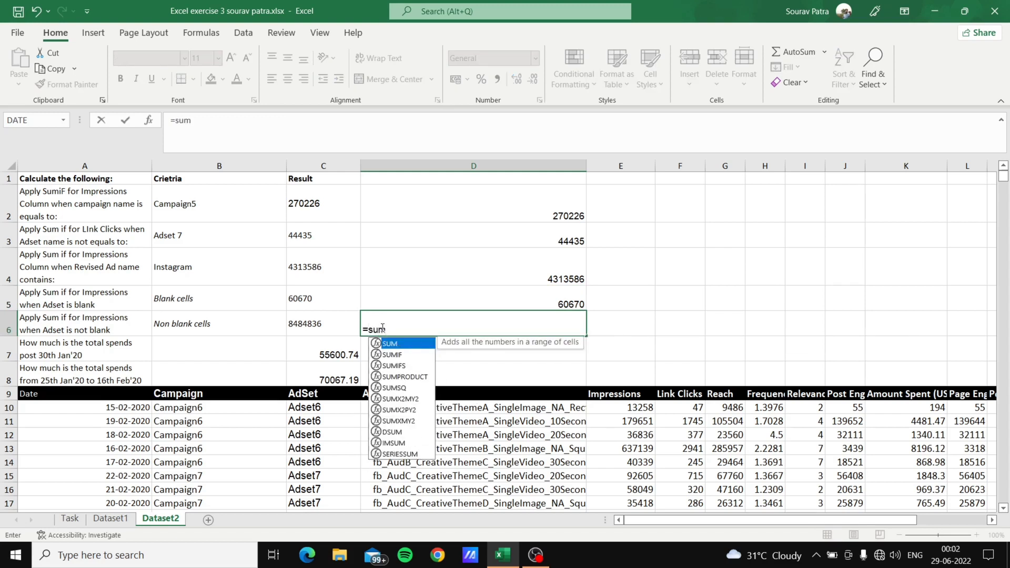
text(if())
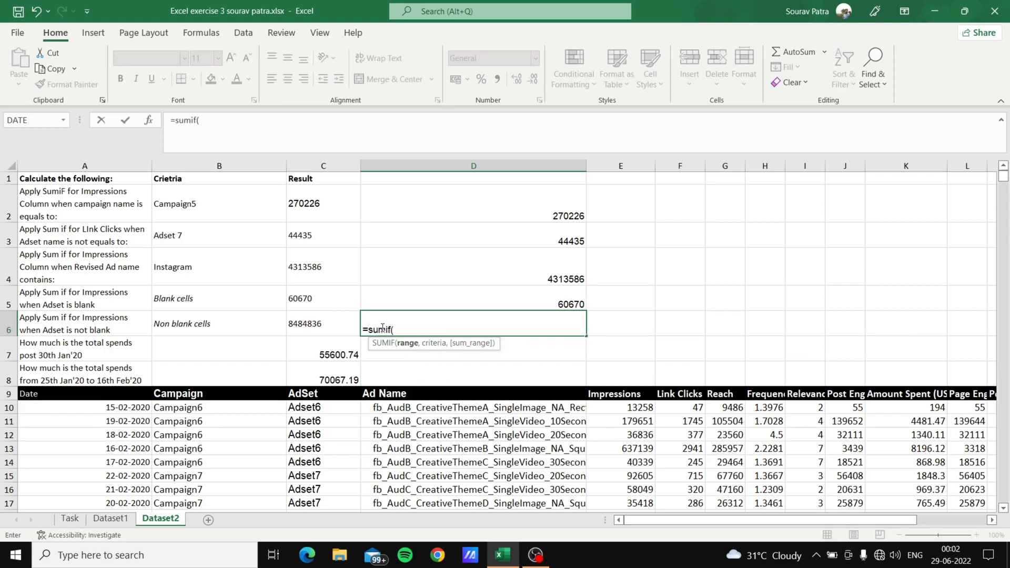
key(Return)
key(Return)
click(309, 407)
key(shift+Down)
key(shift+Down)
key(shift+Down)
key(shift+Down)
key(shift+Down)
key(shift+Down)
key(shift+Down)
key(shift+Down)
key(shift+Down)
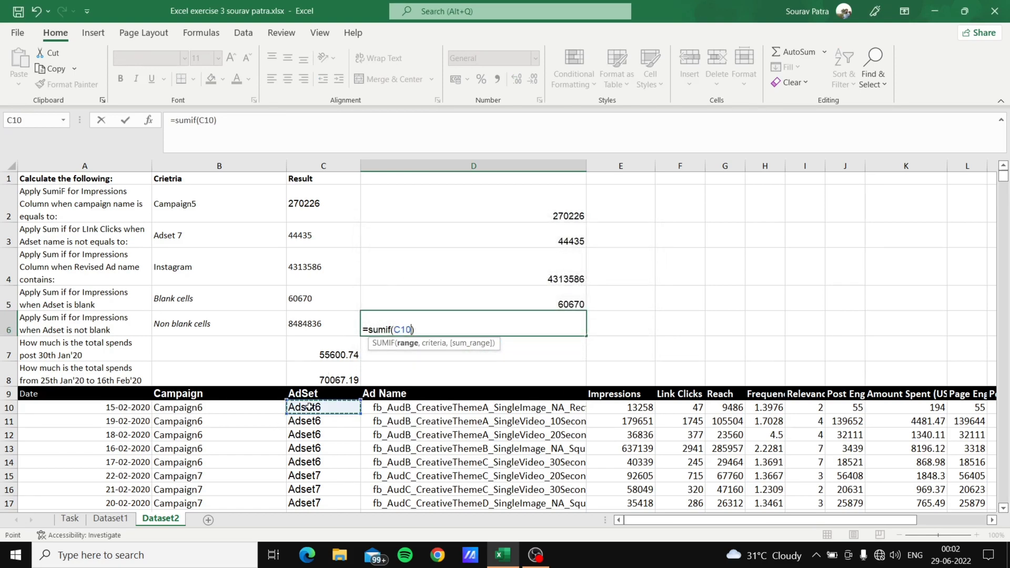
key(shift+Down)
key(shift+Down)
key(shift+Down)
key(shift+Down)
key(shift+Down)
key(shift+Down)
key(shift+Down)
key(shift+Down)
key(shift+Down)
key(shift+Down)
key(shift+Down)
key(shift+Down)
key(shift+Down)
key(shift+Down)
key(shift+Down)
key(shift+Down)
key(shift+Down)
key(shift+Down)
key(shift+Down)
key(shift+Down)
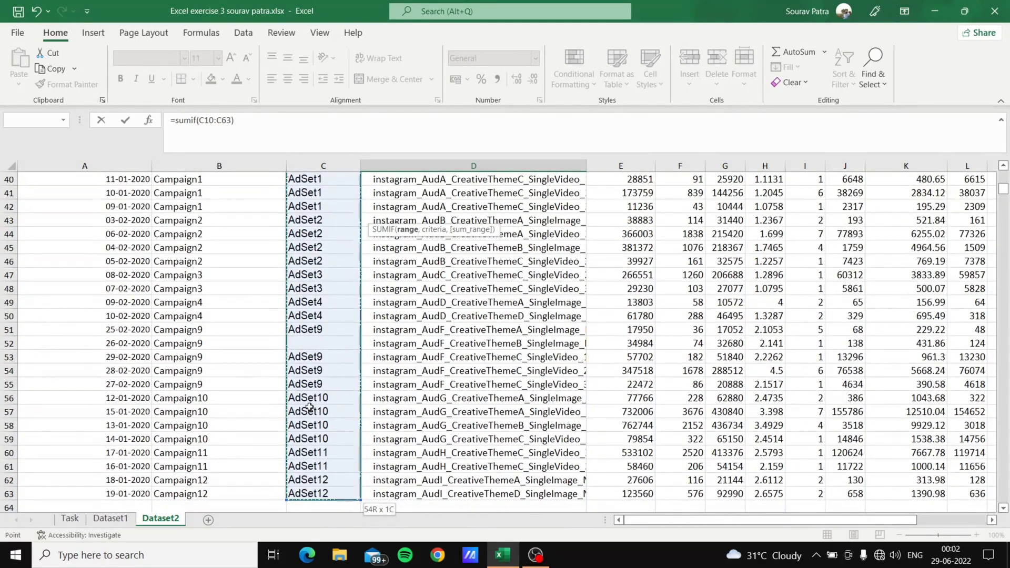
- Add "<>" as the criterion and E10:E63 as the sum range, and enter the D6 formula
text(,)
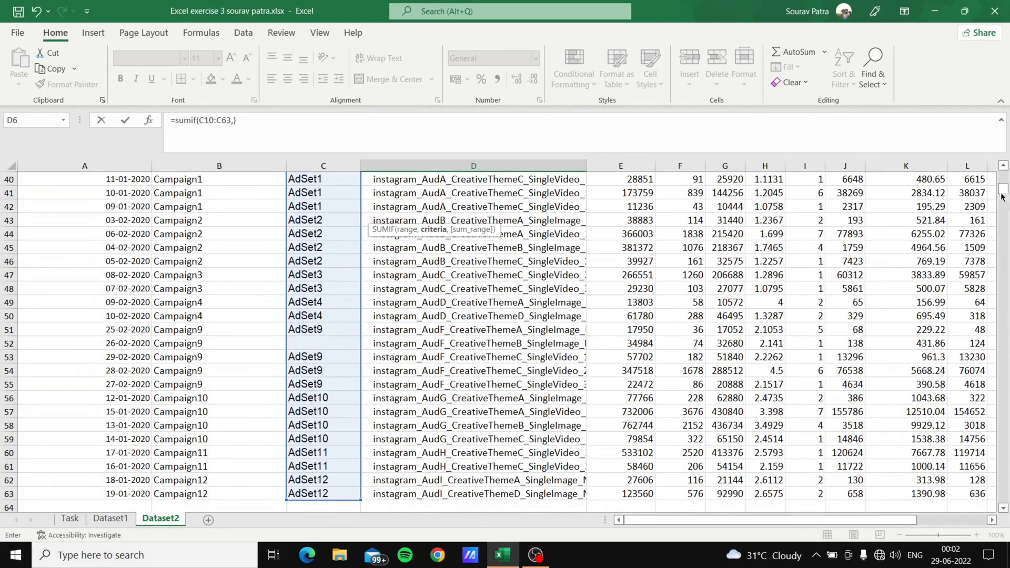
drag(1003, 195, 1002, 176)
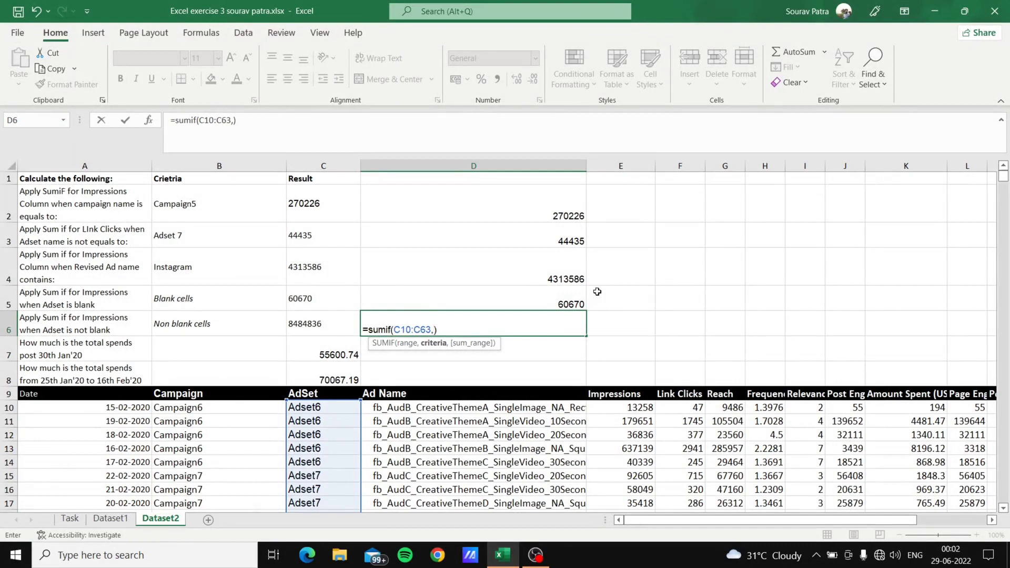
text("")
text(<>)
text(,)
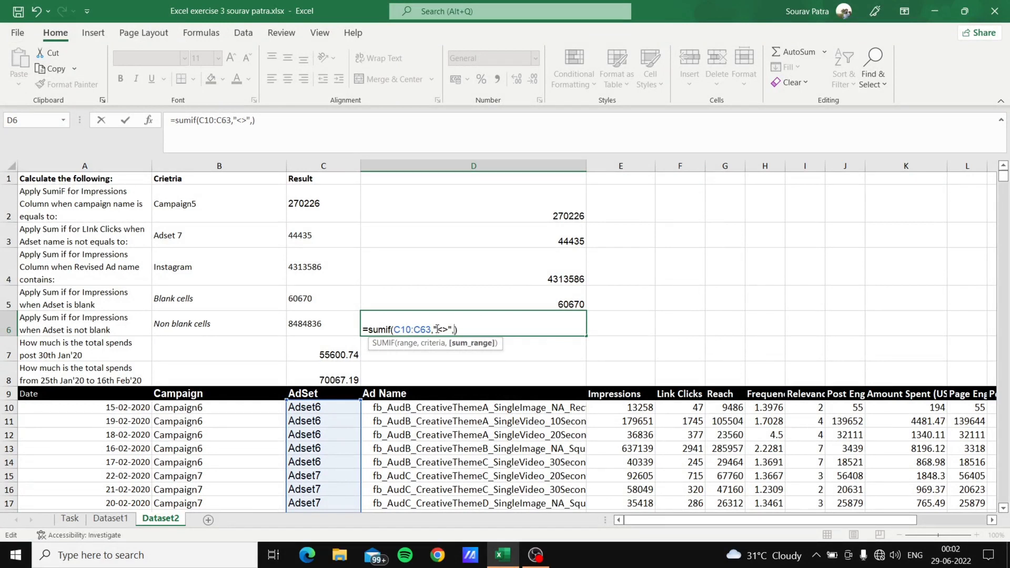
click(629, 409)
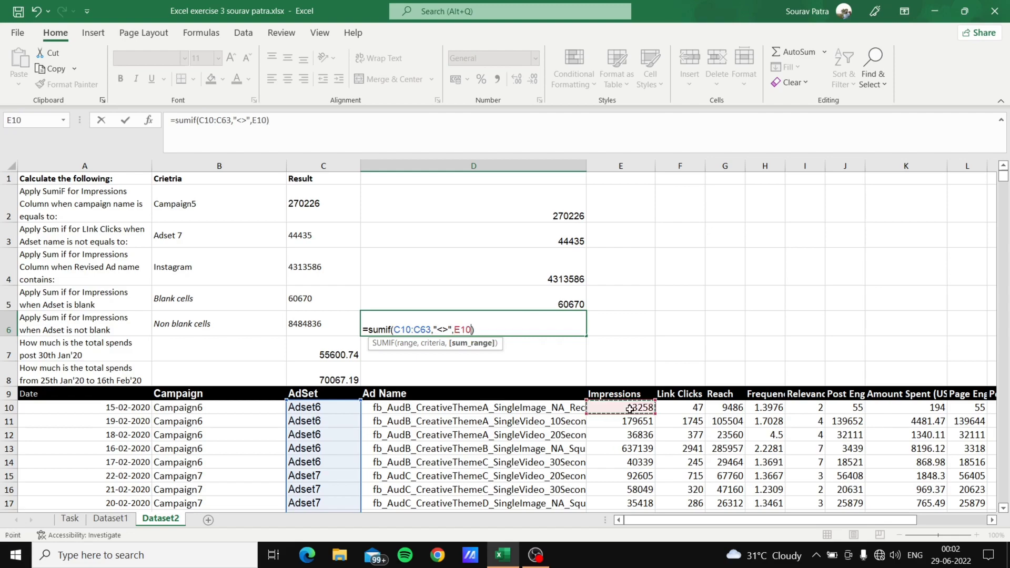
key(ctrl+shift+Down)
key(Return)
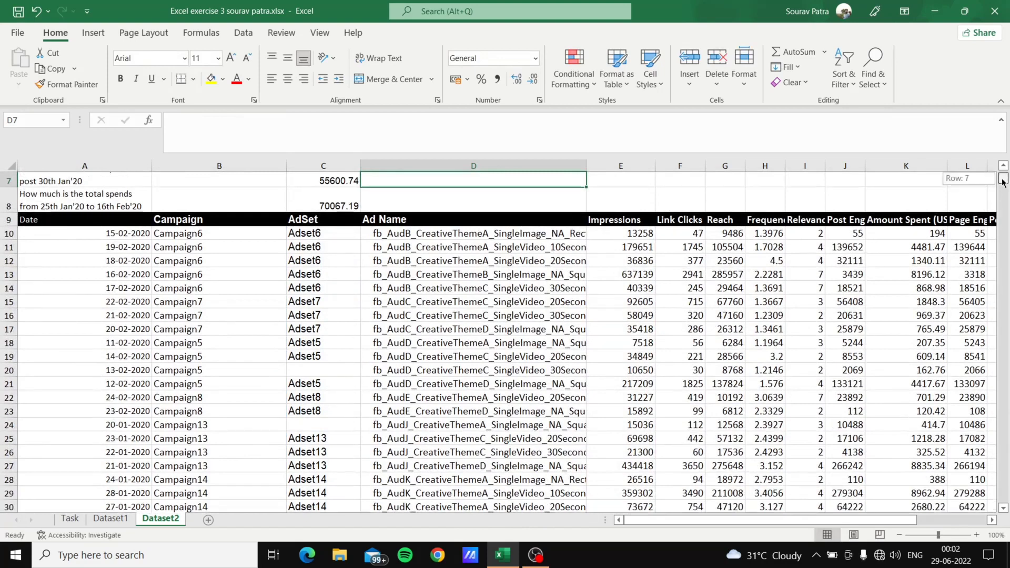
drag(1003, 182, 1003, 174)
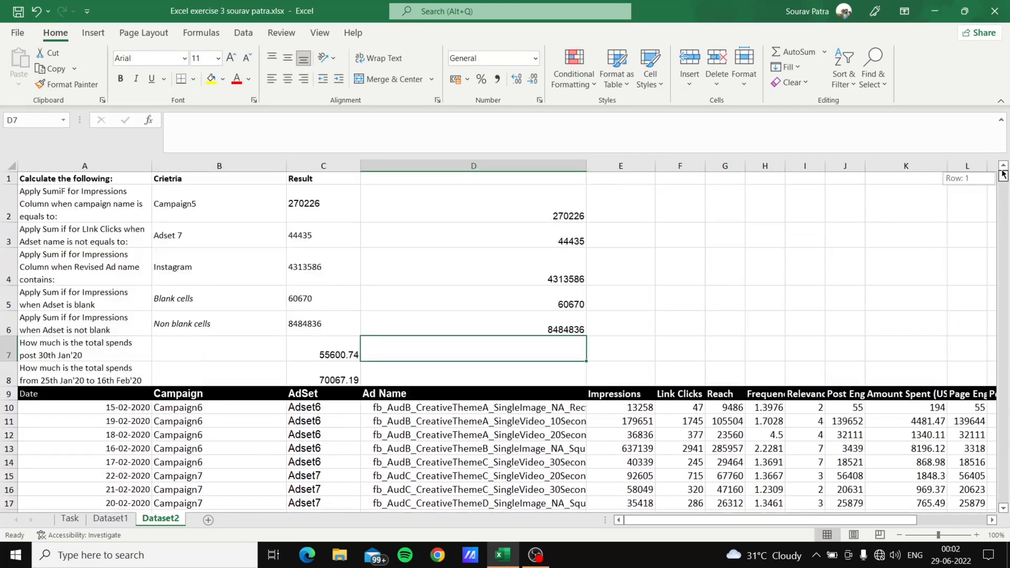
- Compare the non-blank Adset formula and result in D6 with those in C6
click(524, 320)
click(314, 322)
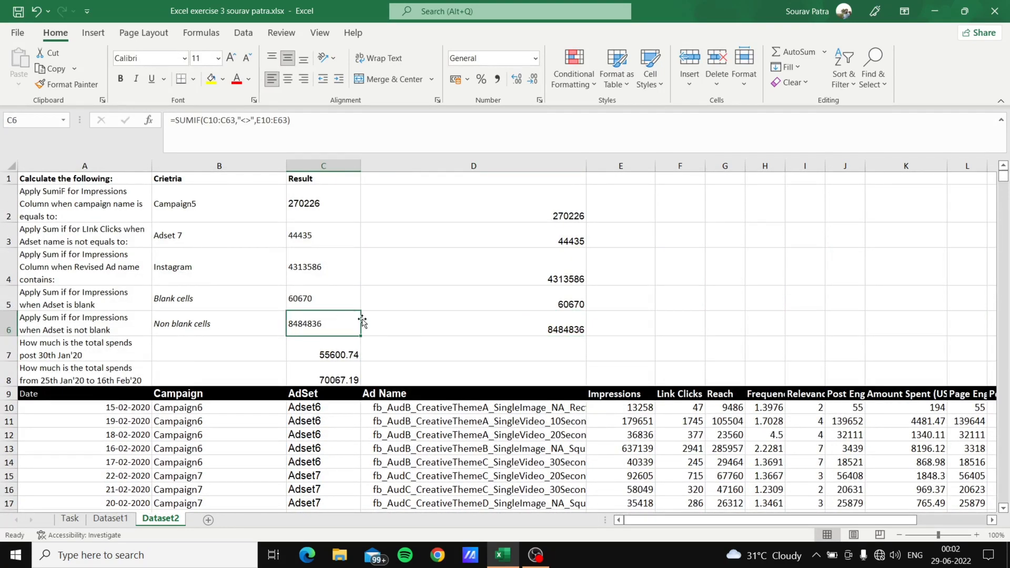
click(383, 328)
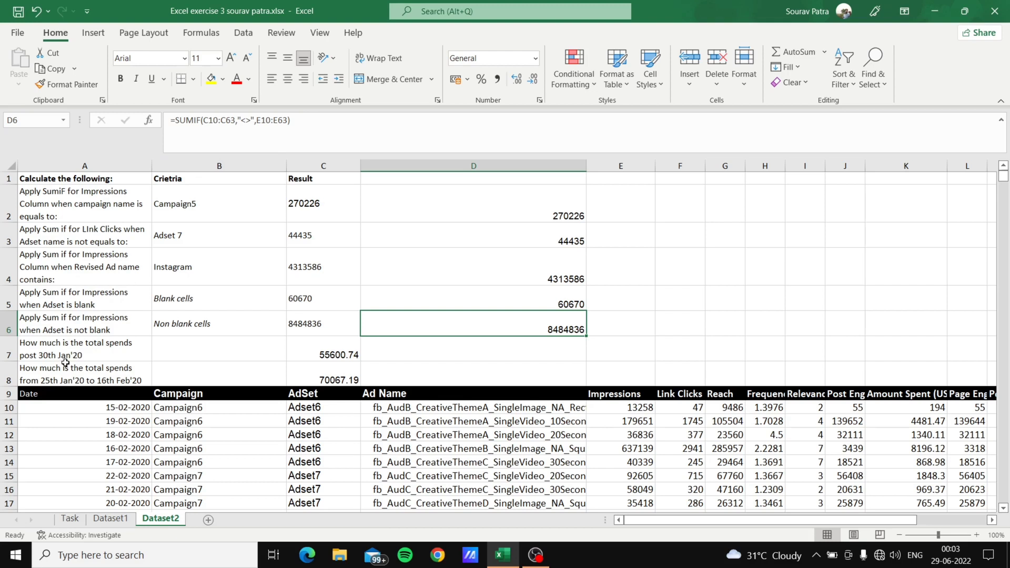
- Check the question in A7 against C7's formula and insert "after" before "30th Jan'20" in A7's text
click(80, 355)
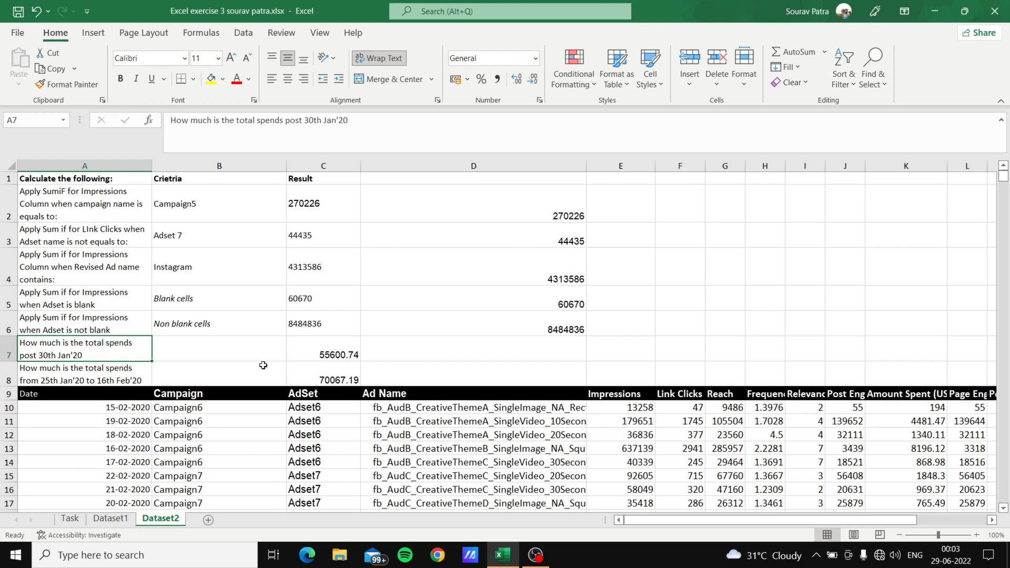
click(303, 342)
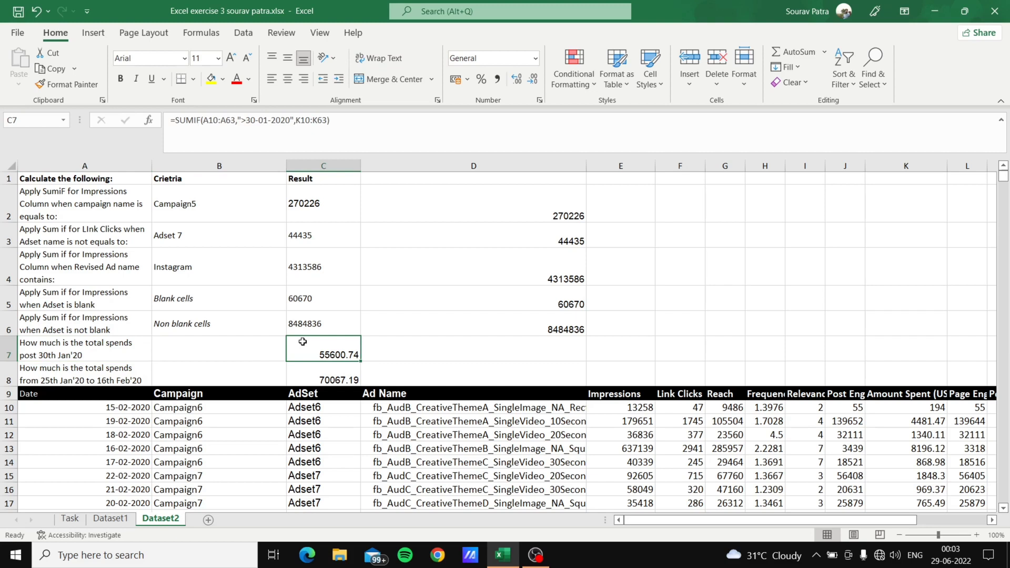
click(107, 352)
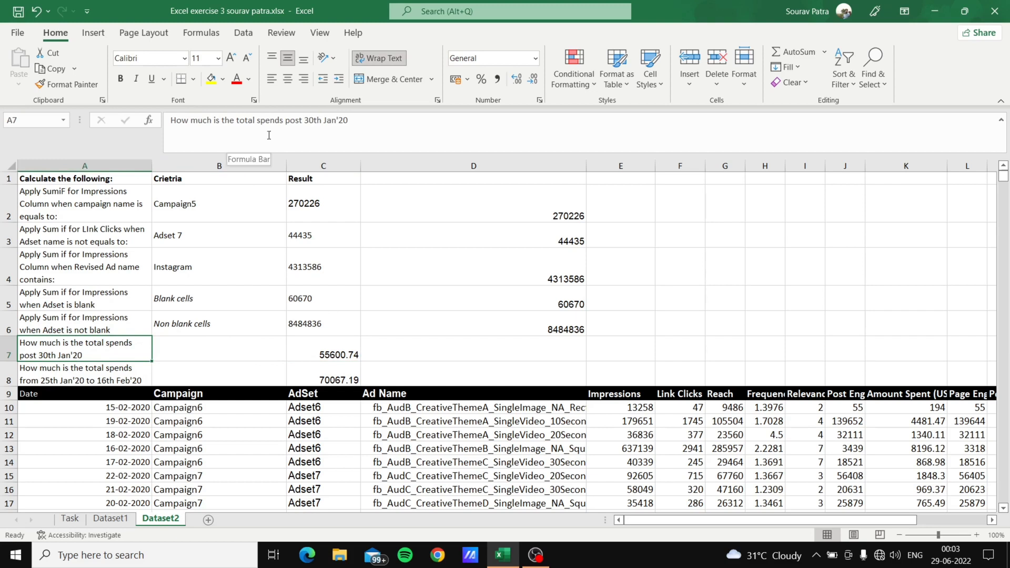
click(300, 122)
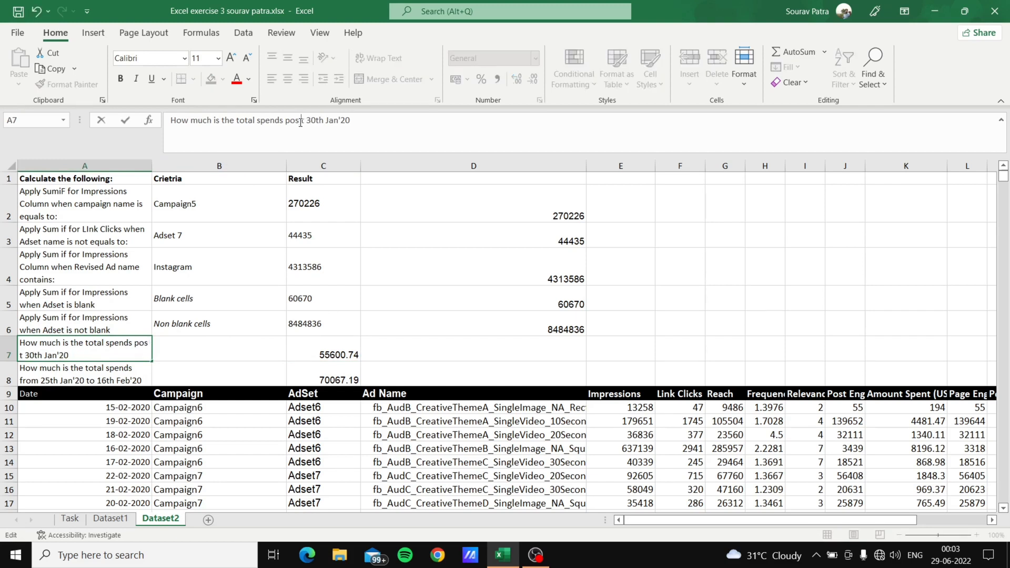
key(BackSpace)
text(after)
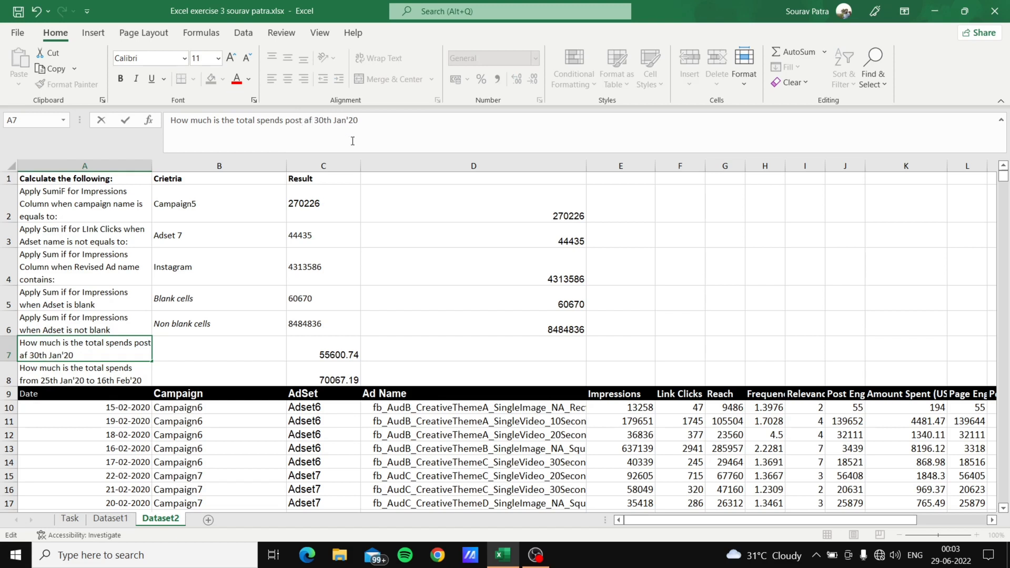
click(327, 354)
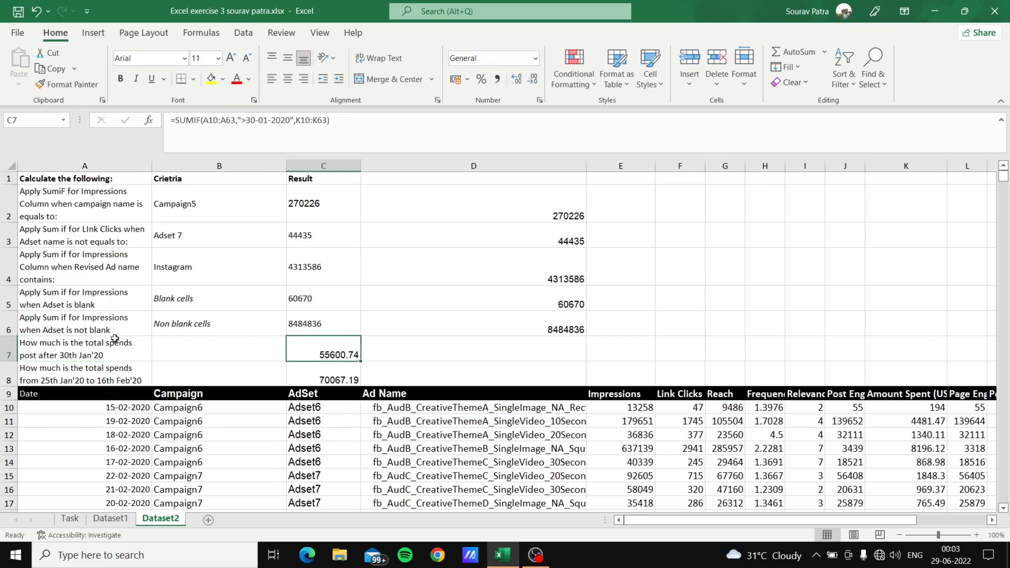
click(102, 347)
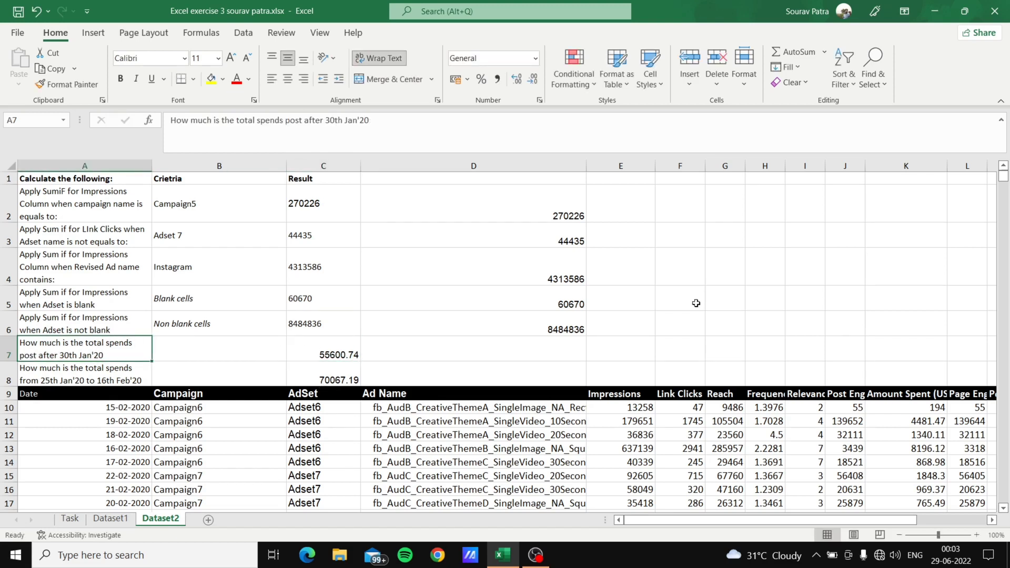
- Start a SUMIF formula in D7 with the Date cells A10:A63 as its criteria range
click(513, 348)
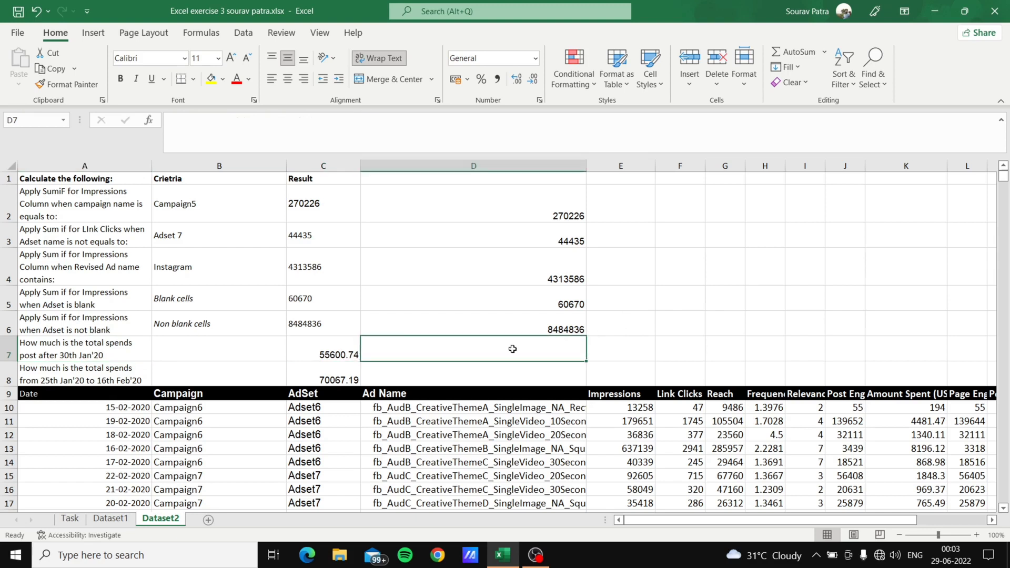
text(=su)
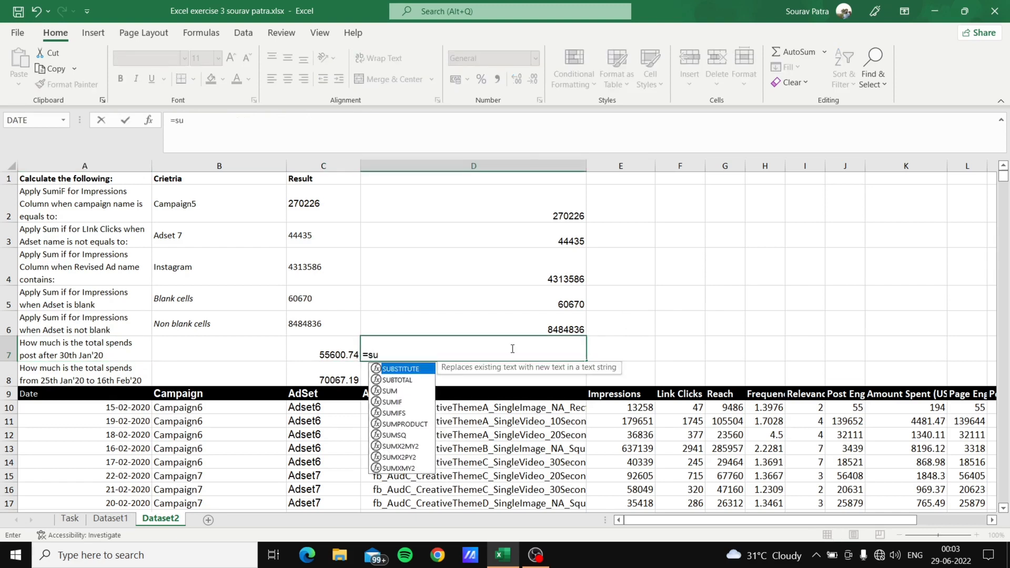
text(mif)
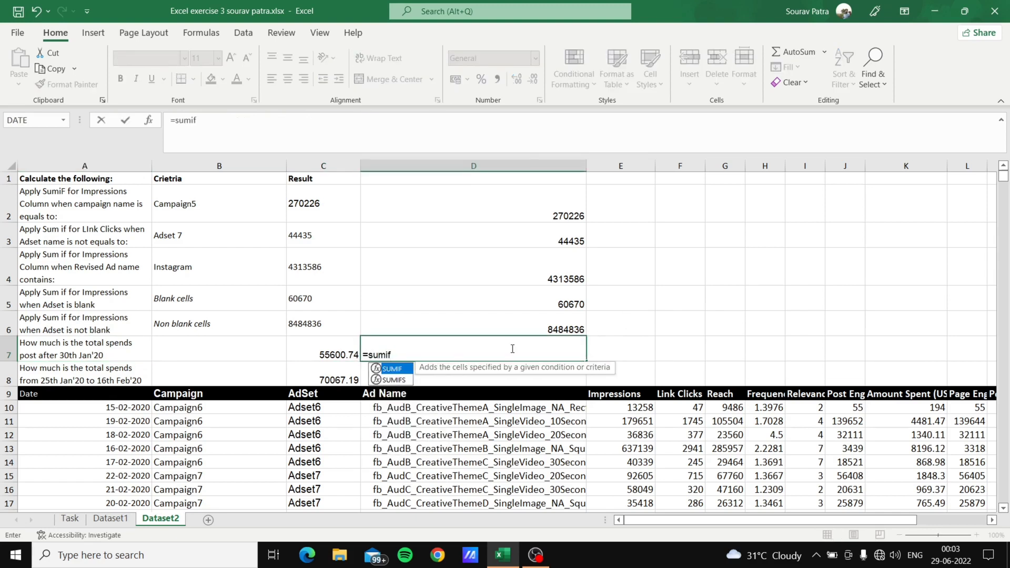
text(())
key(Return)
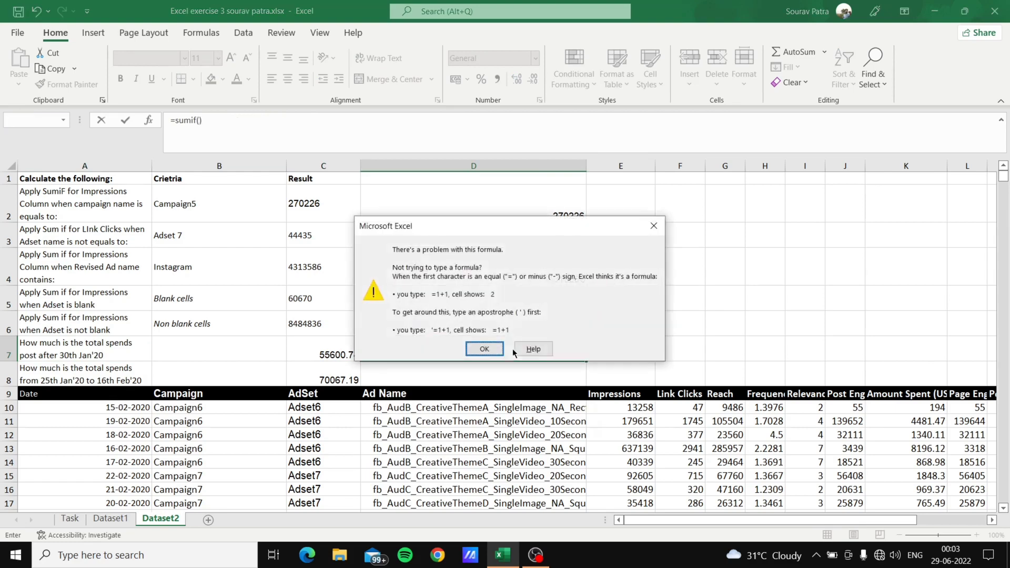
key(Return)
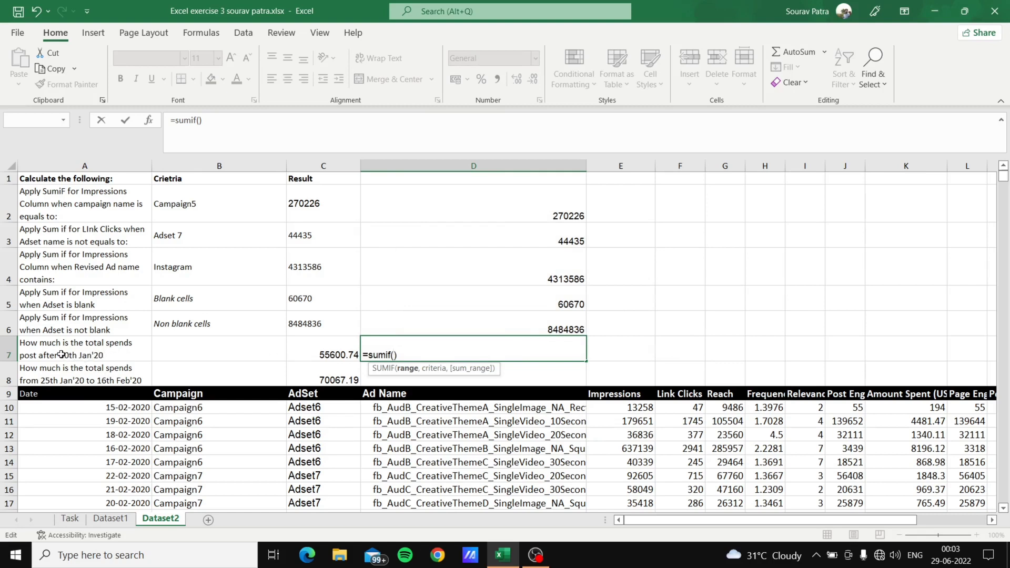
click(125, 410)
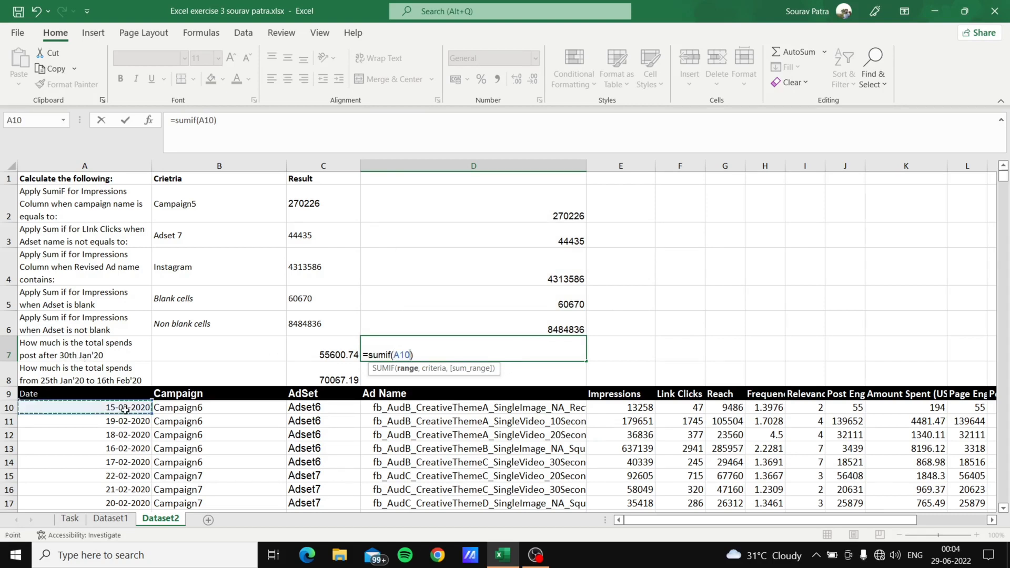
key(ctrl+shift+Down)
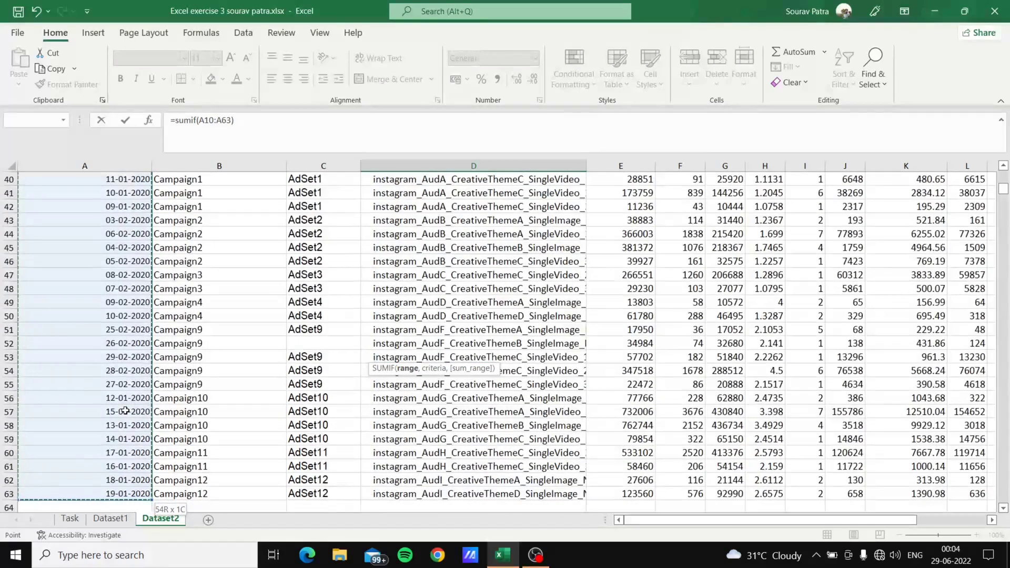
text(,)
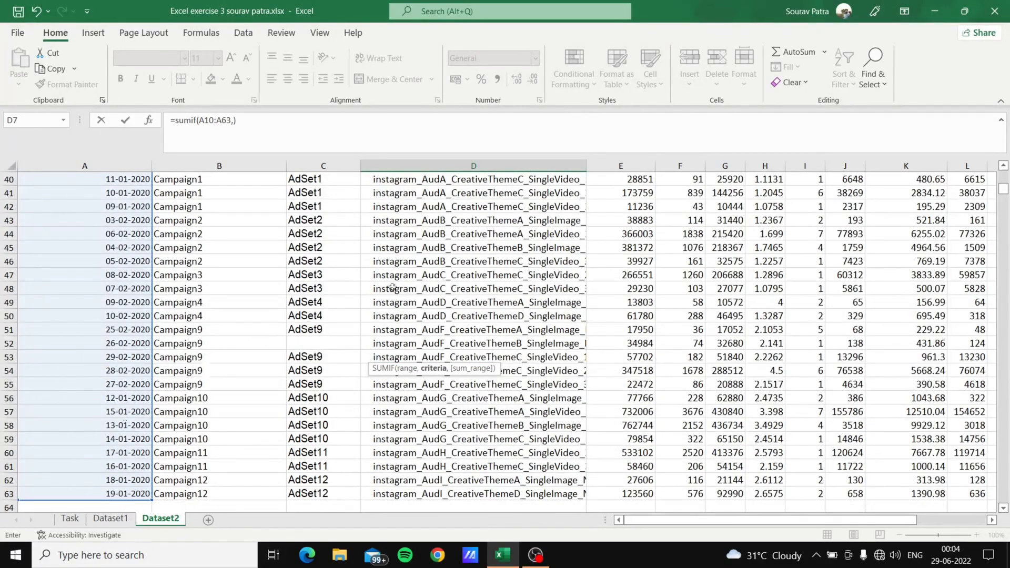
- Add ">30-01-2020" as the criterion of D7's SUMIF formula
drag(1003, 189, 1006, 169)
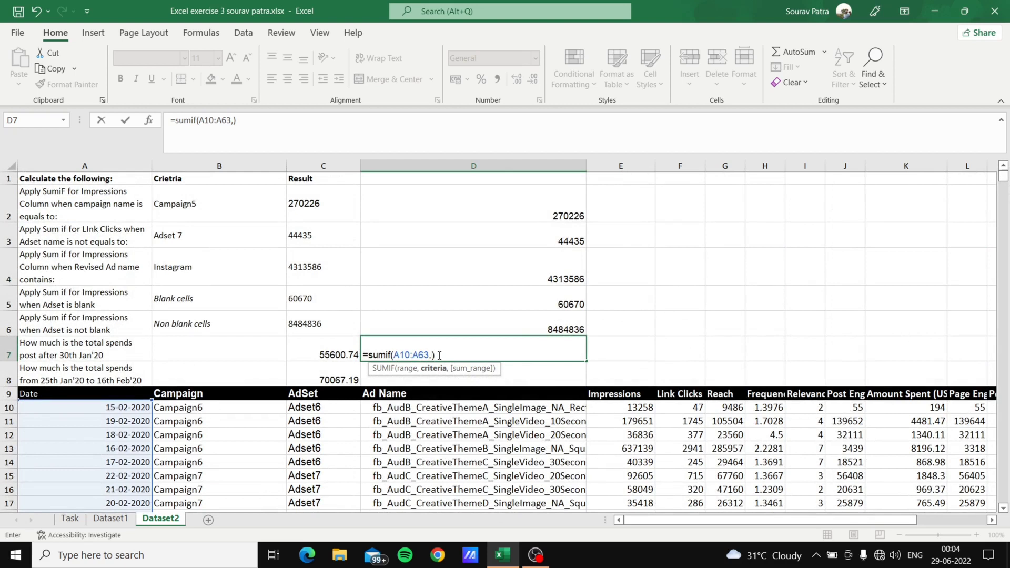
text("")
key(ctrl+Return)
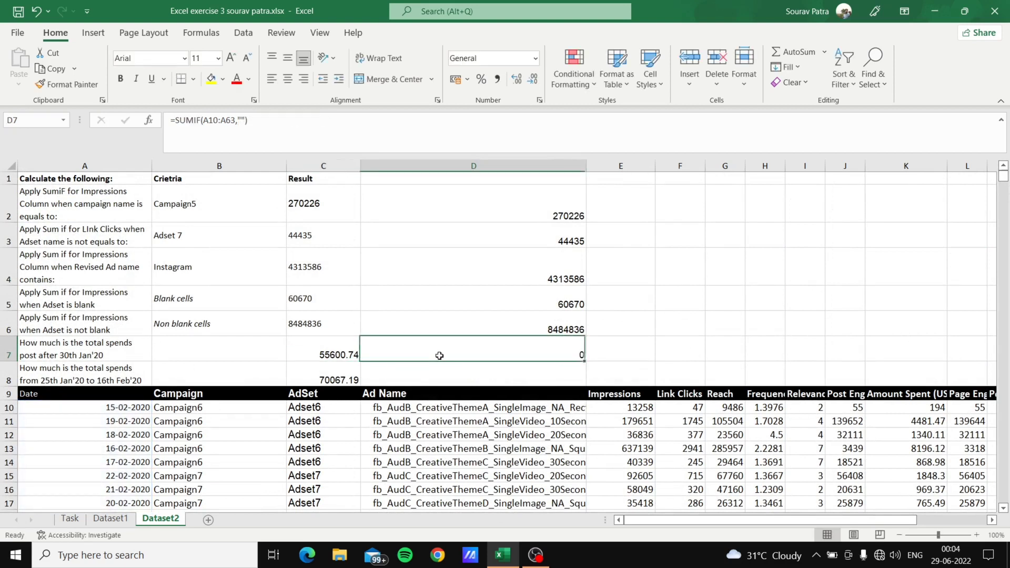
click(241, 120)
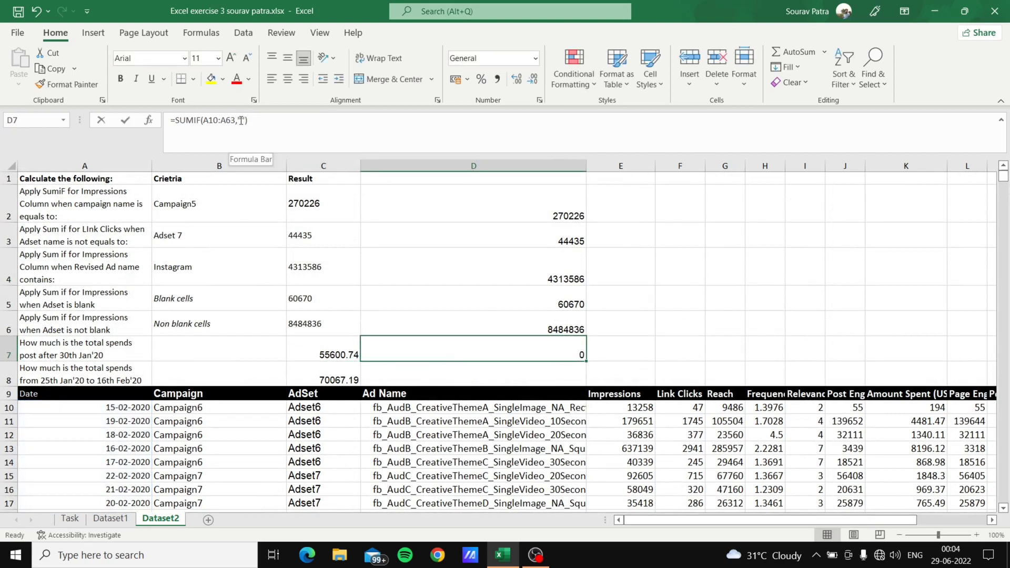
click(241, 120)
text(>)
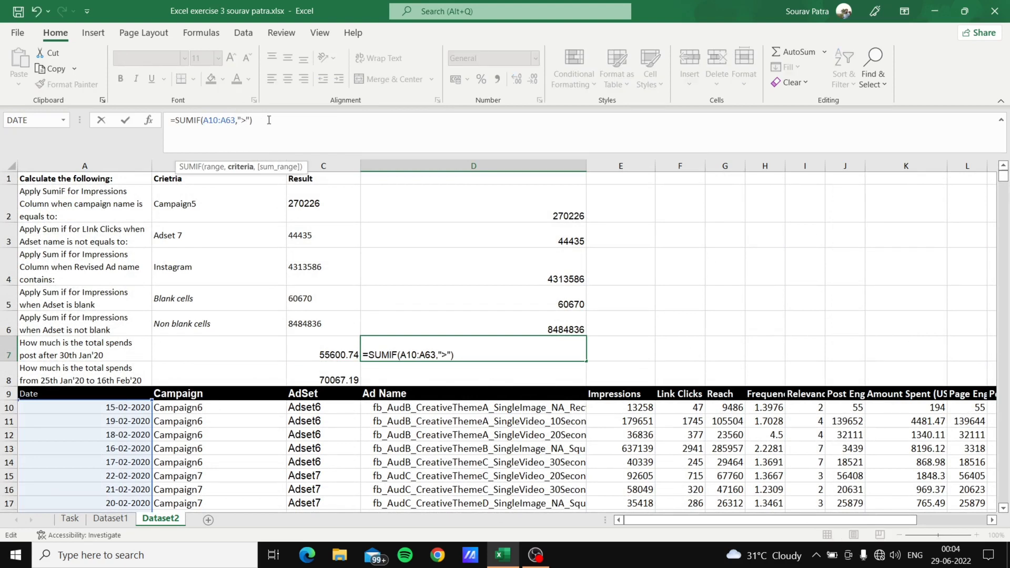
text(30-01-2020)
key(Right)
- Add the Amount Spent cells K10:K63 as the sum range, enter the D7 formula and check it against C7
text(,)
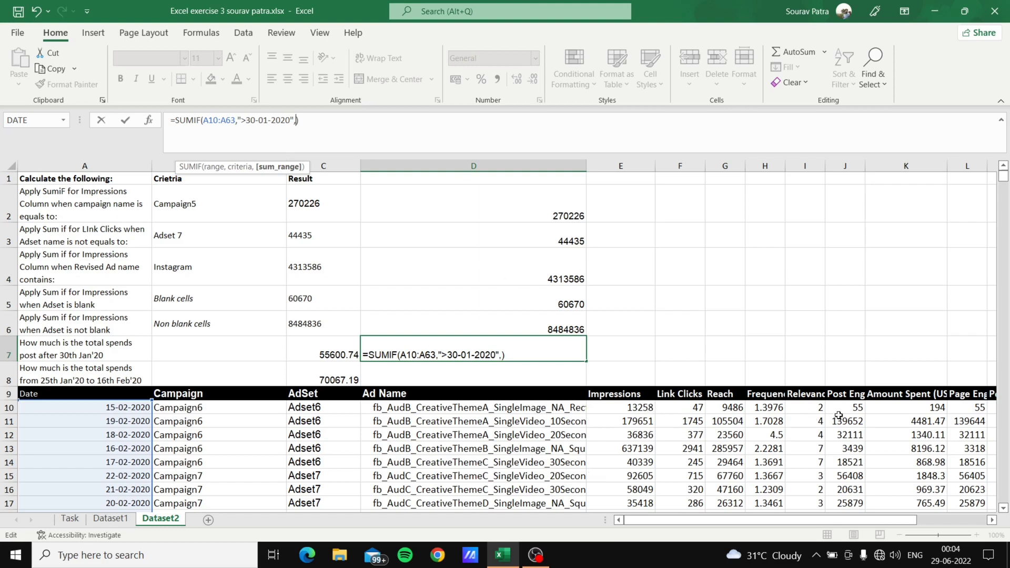
click(897, 411)
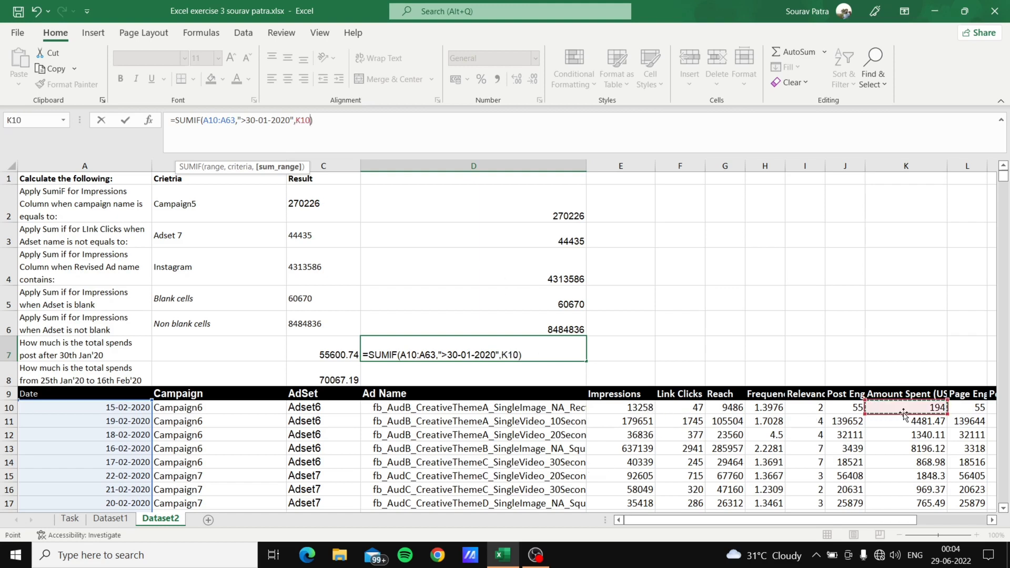
key(ctrl+shift+Down)
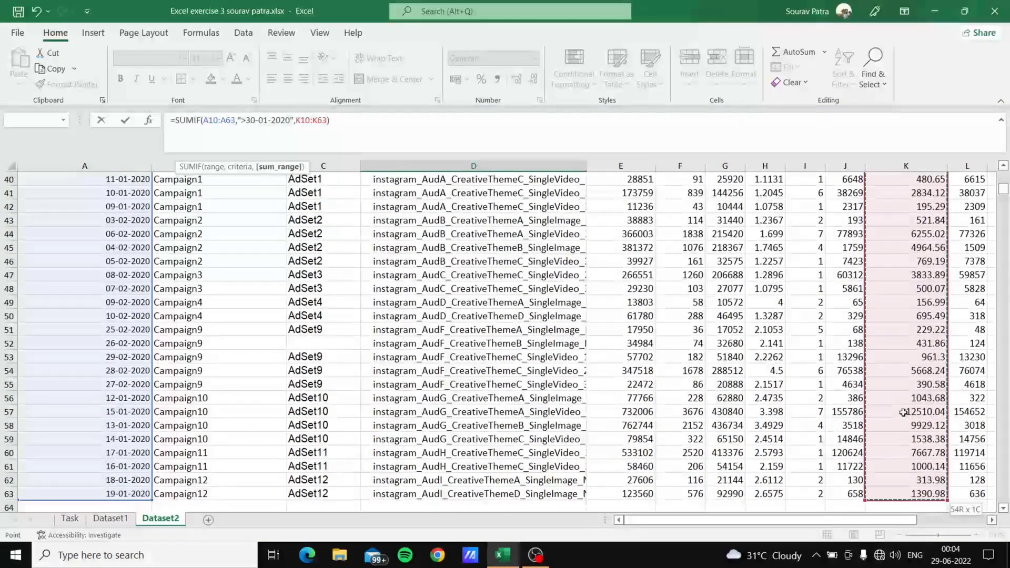
key(Tab)
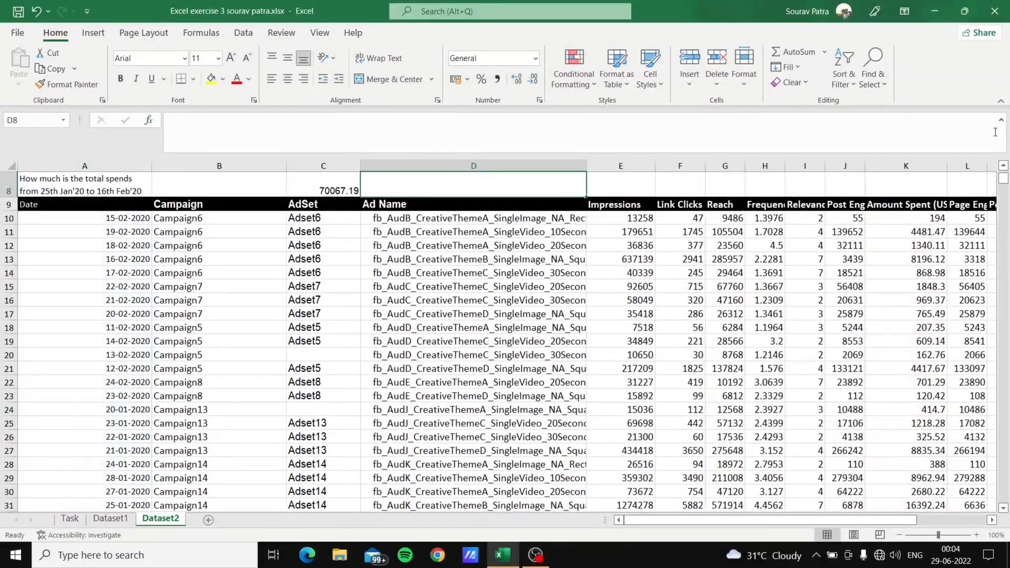
scroll(1001, 171, up, 3)
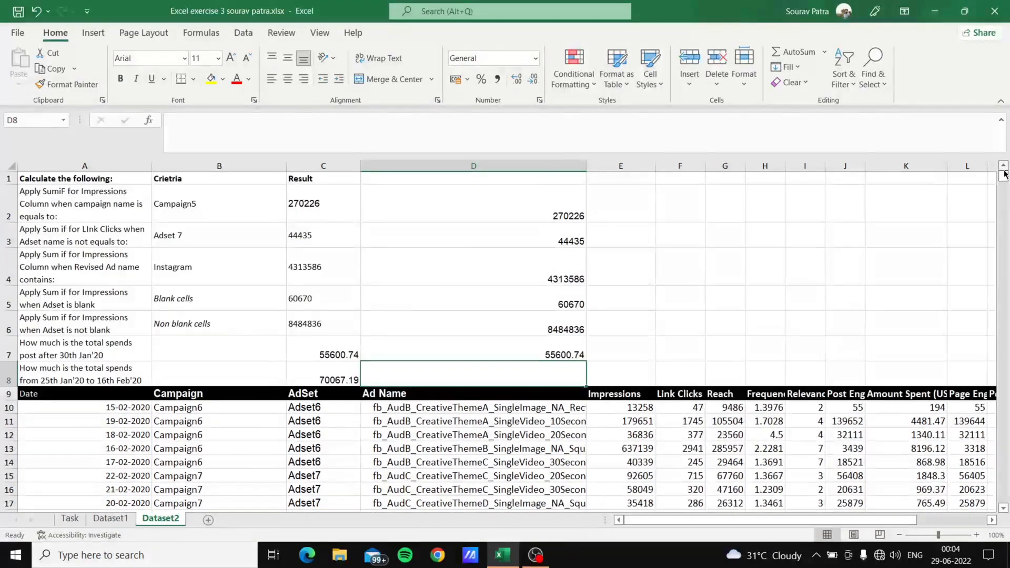
click(493, 345)
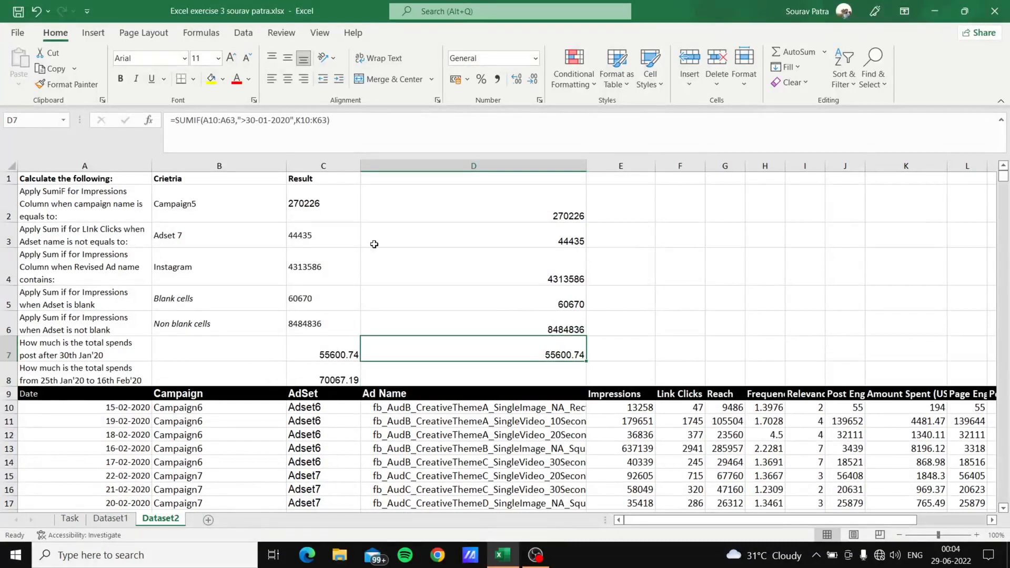
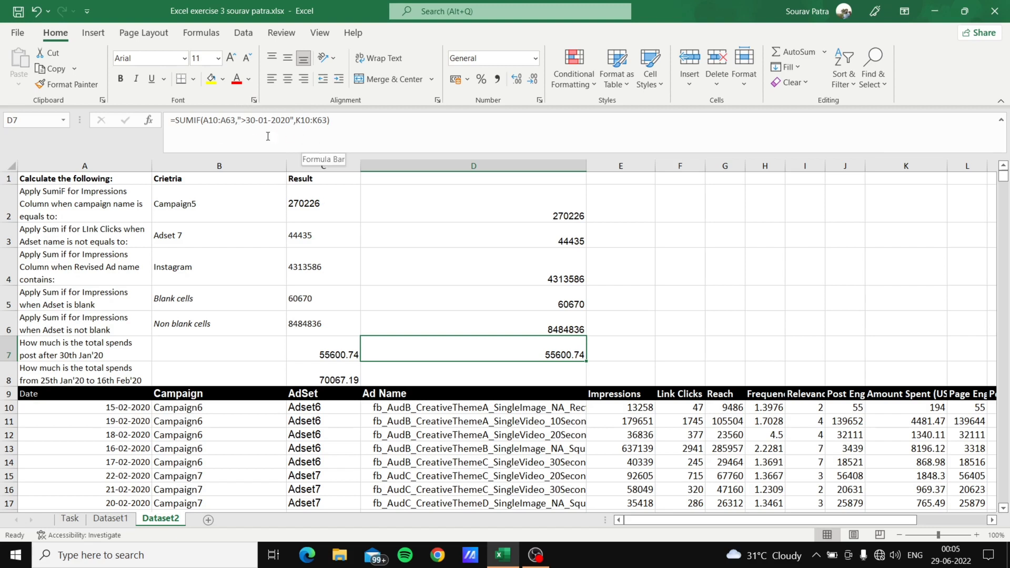
- Review A8's question, the matching entry in the Task sheet's B13 and C8's formula in Dataset2, and select D8
click(85, 380)
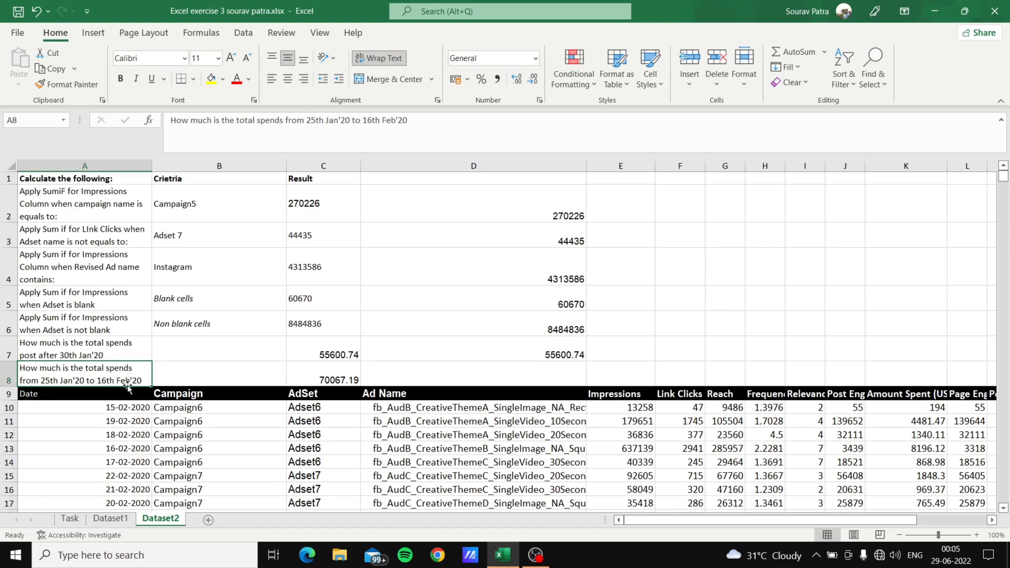
click(72, 521)
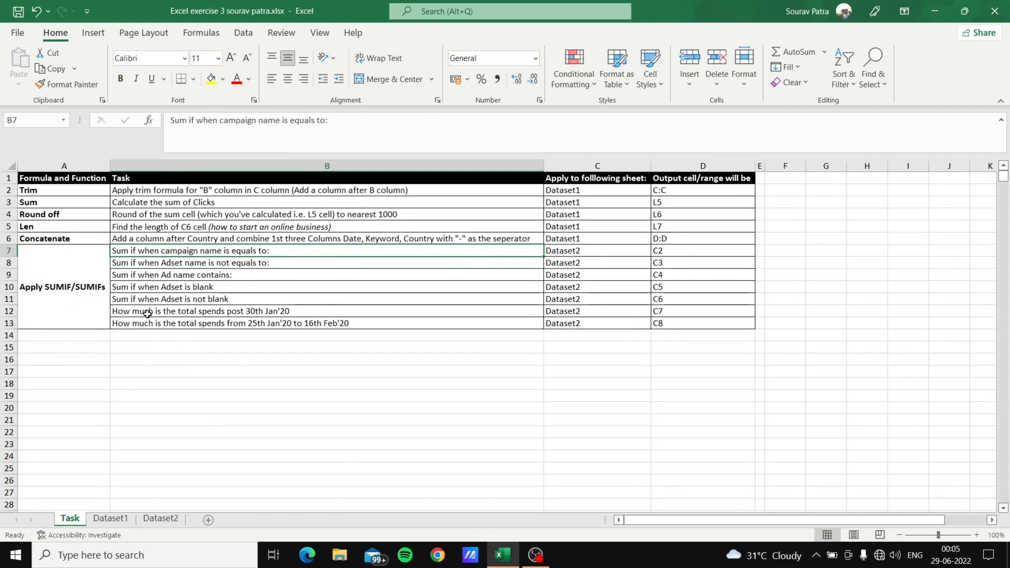
click(158, 325)
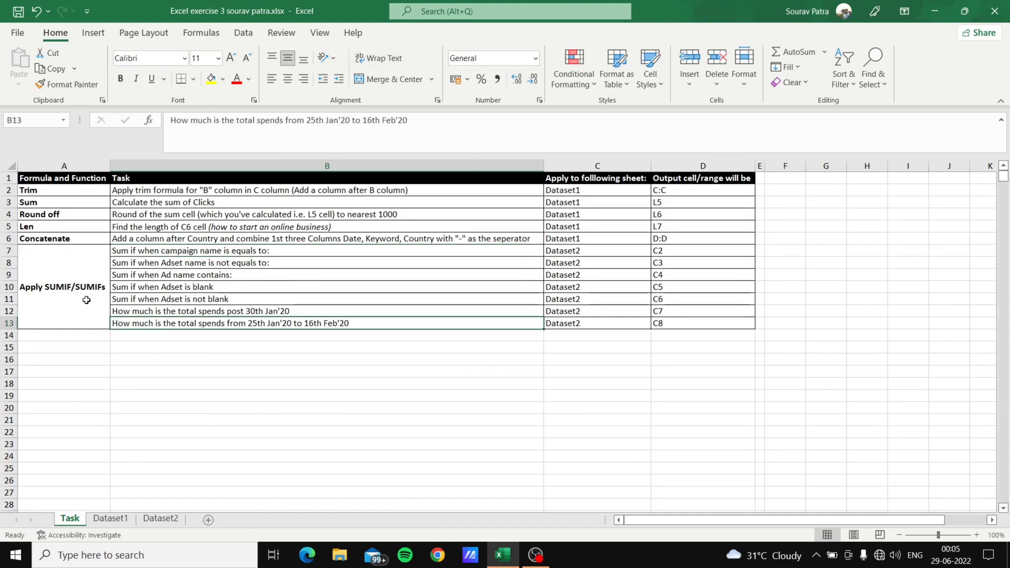
click(171, 519)
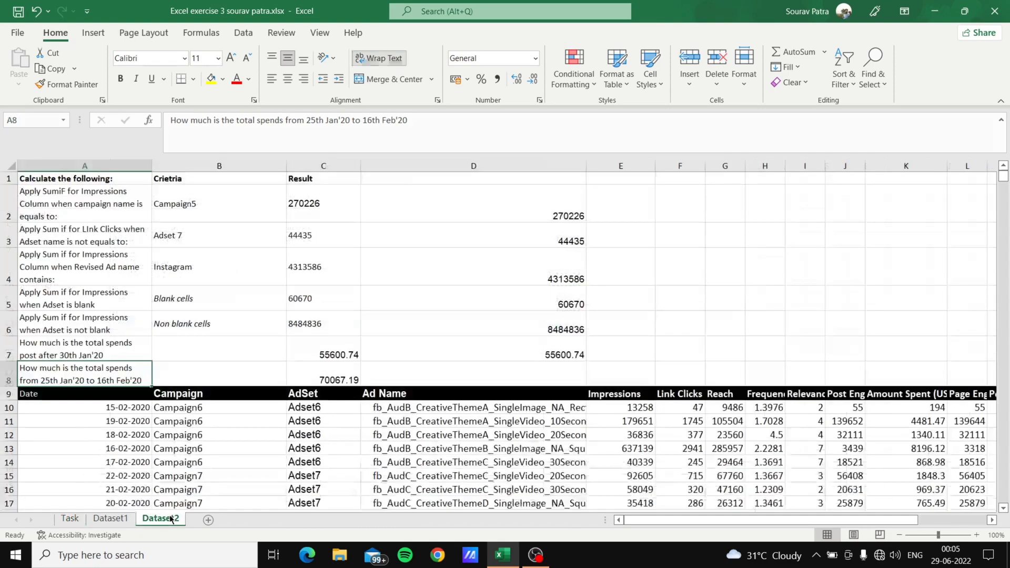
click(325, 374)
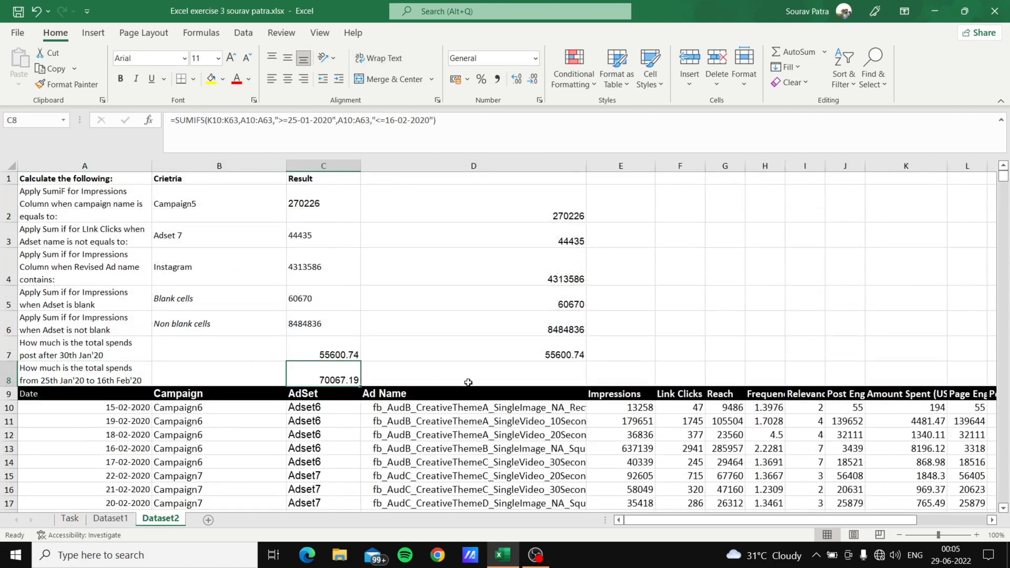
click(488, 378)
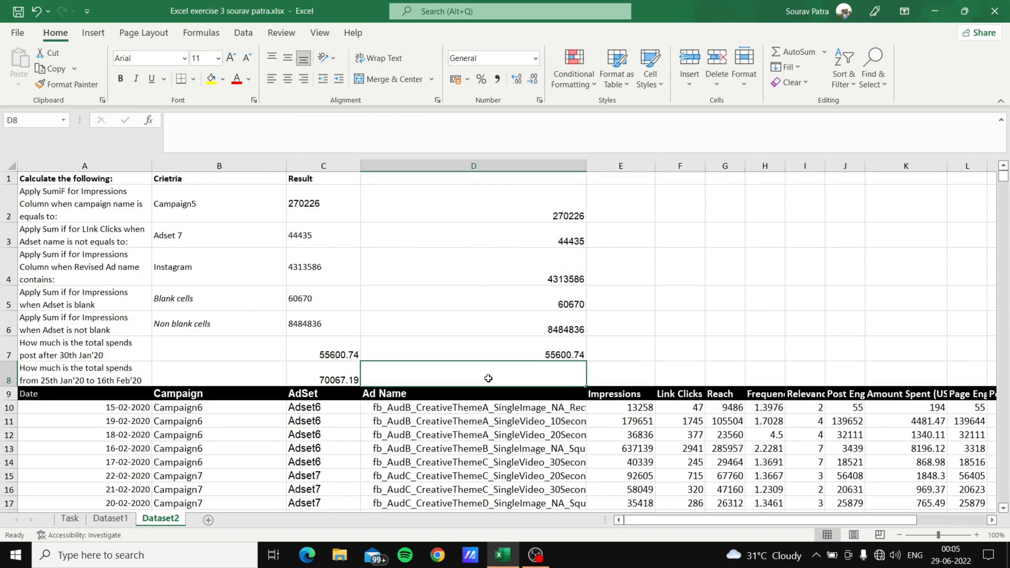
text(sum)
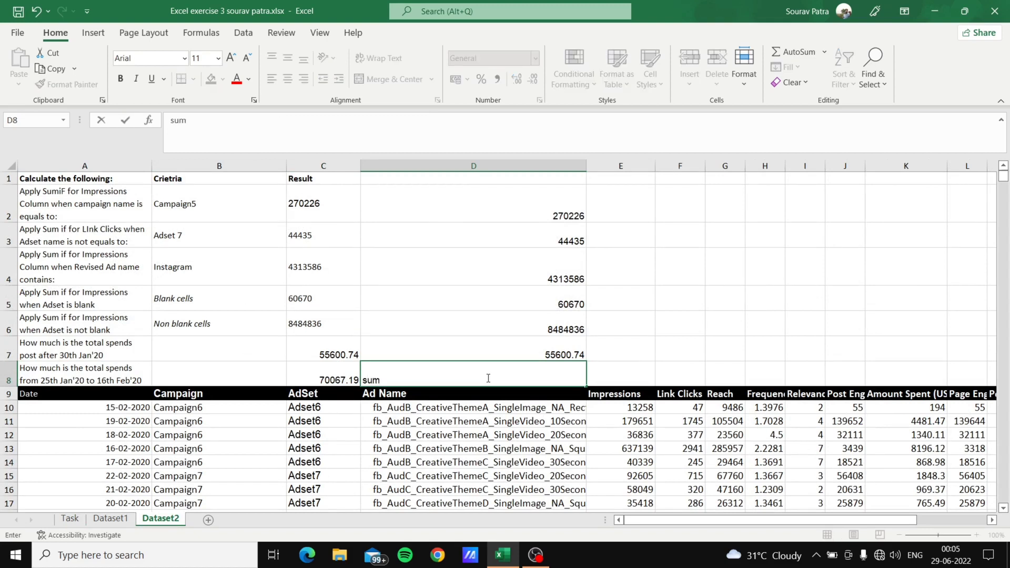
text(ifs)
key(Left)
key(Left)
key(Right)
key(Right)
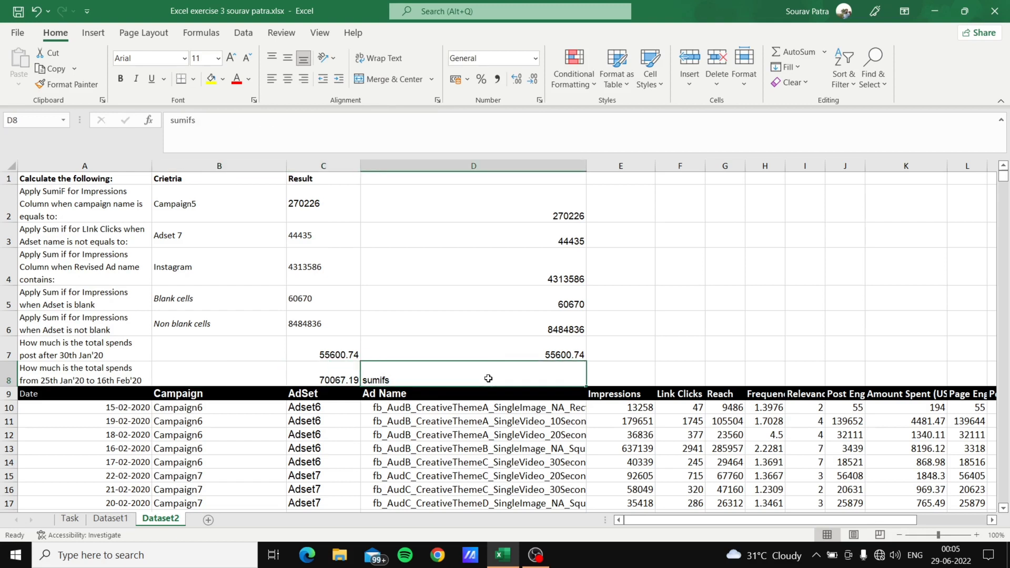
key(BackSpace)
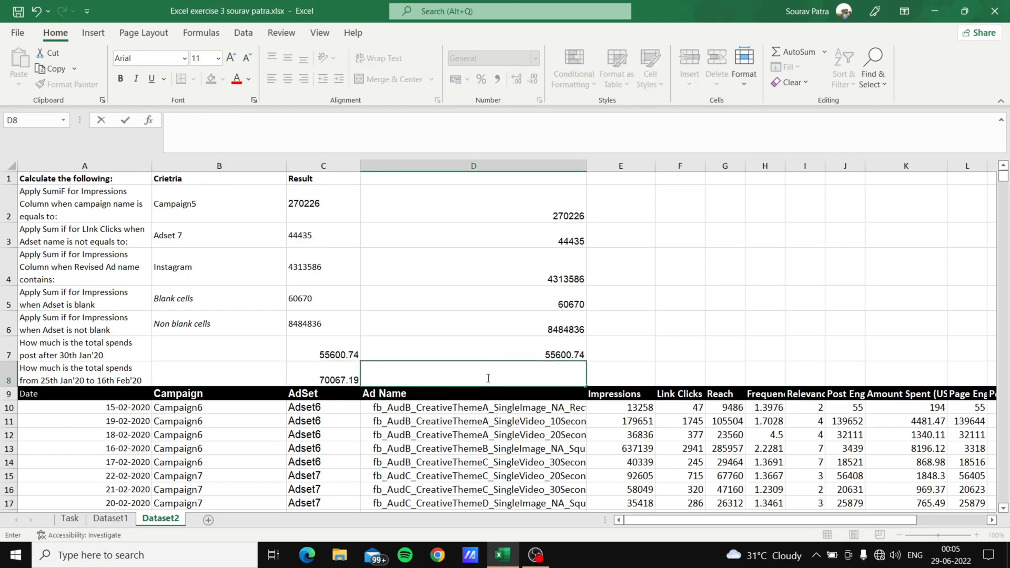
- Start a SUMIFS formula in D8 with the Amount Spent cells K10:K63 as its sum range
text(=sumi)
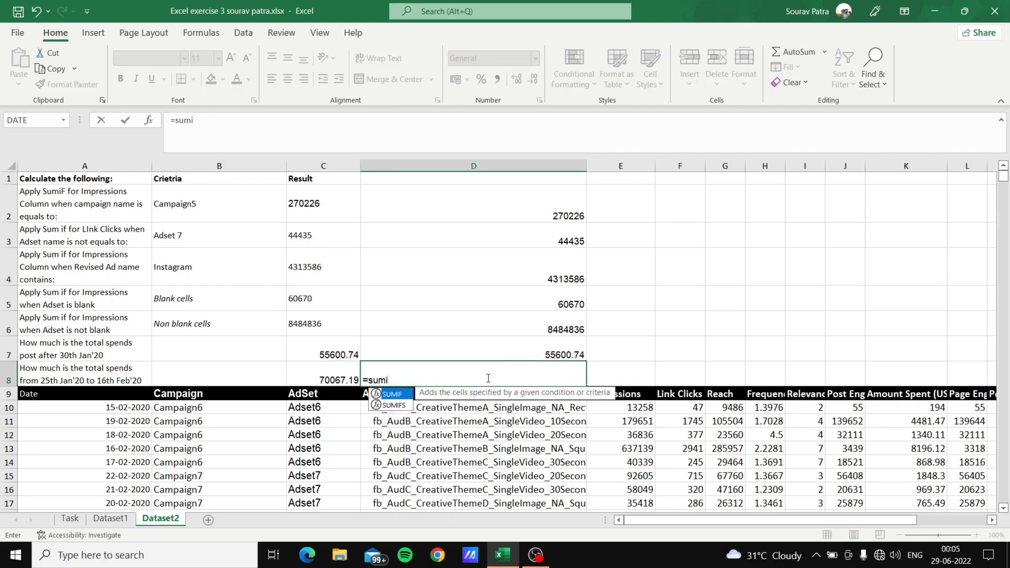
text(fs)
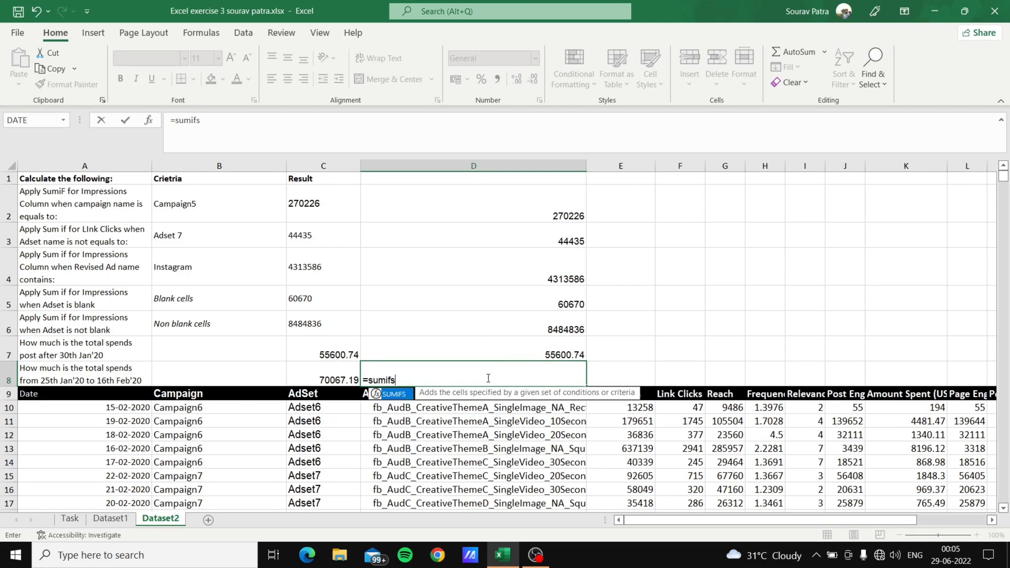
text(())
key(Return)
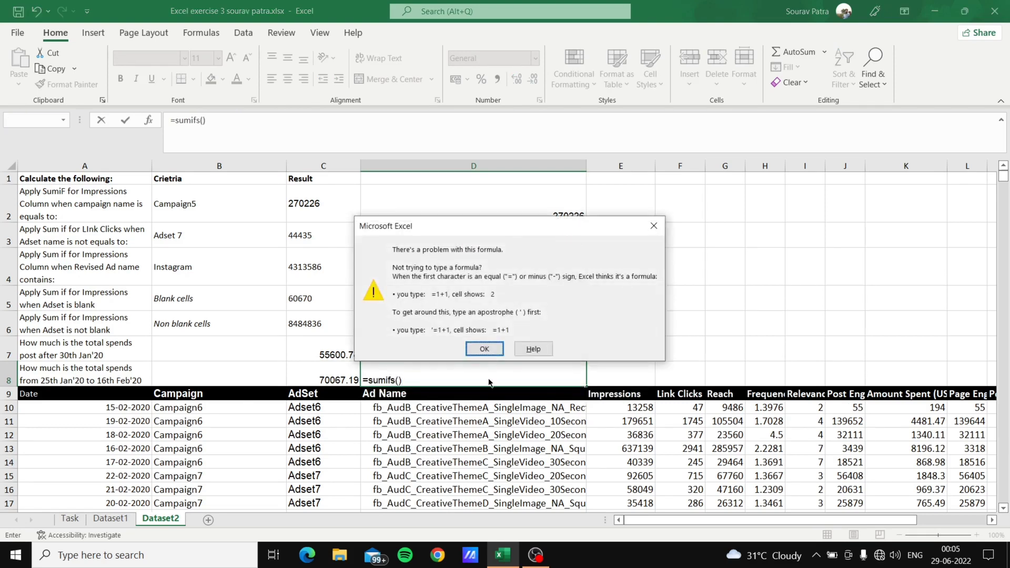
key(Return)
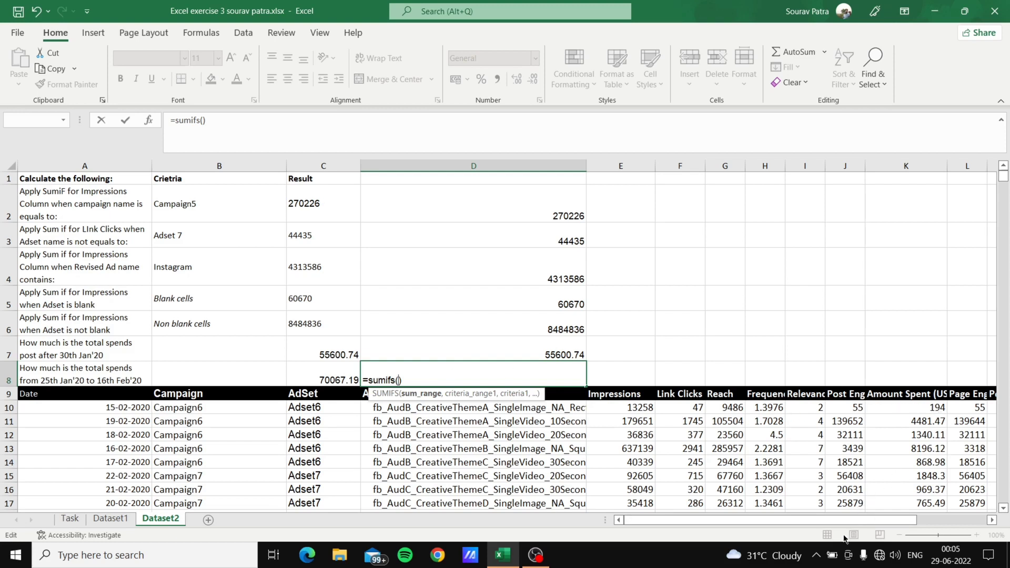
click(915, 412)
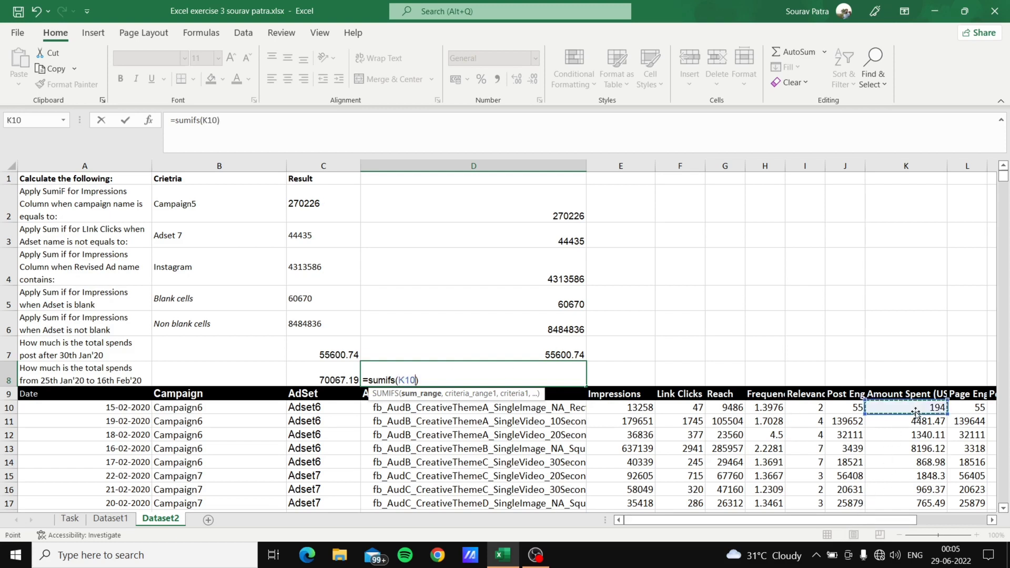
key(ctrl+shift+Down)
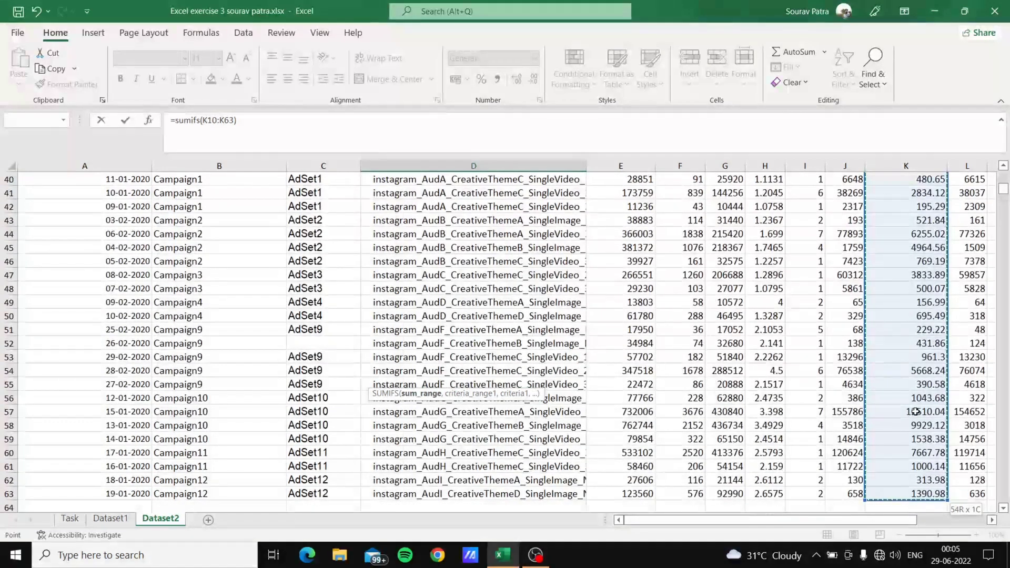
text(,)
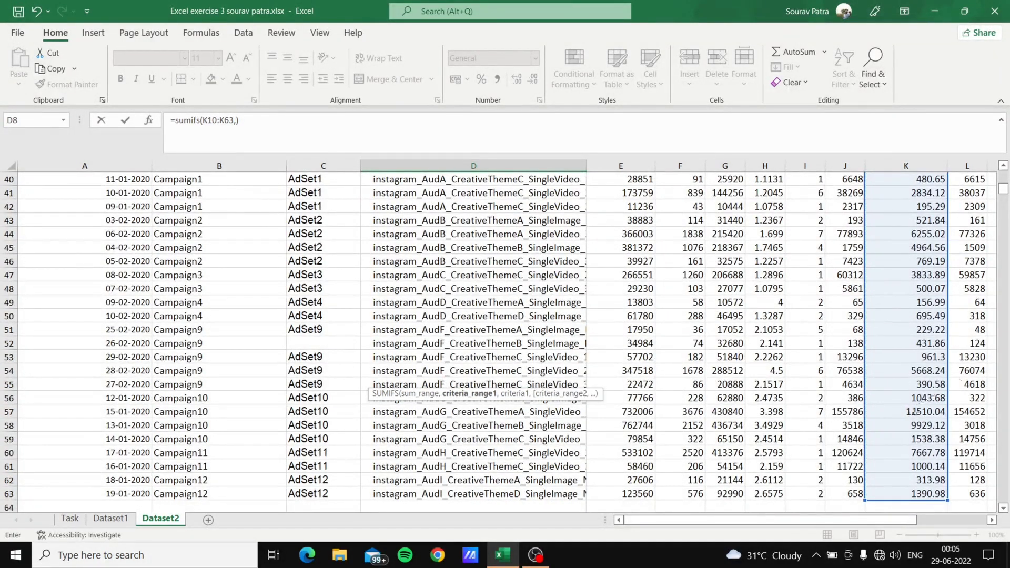
- Add the Date cells A10:A63 as the first criteria range of D8's SUMIFS formula
drag(1005, 197, 1005, 163)
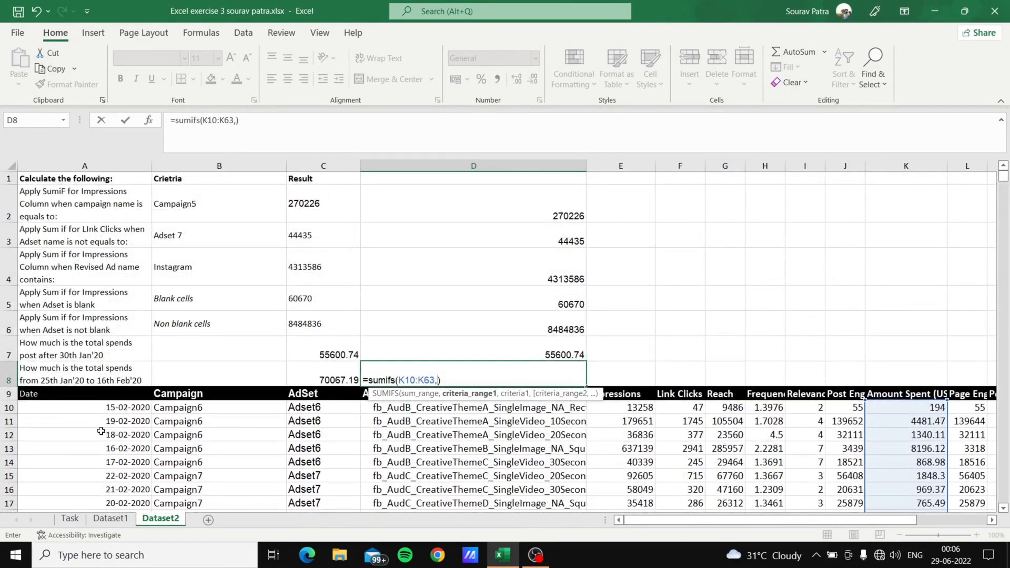
click(118, 409)
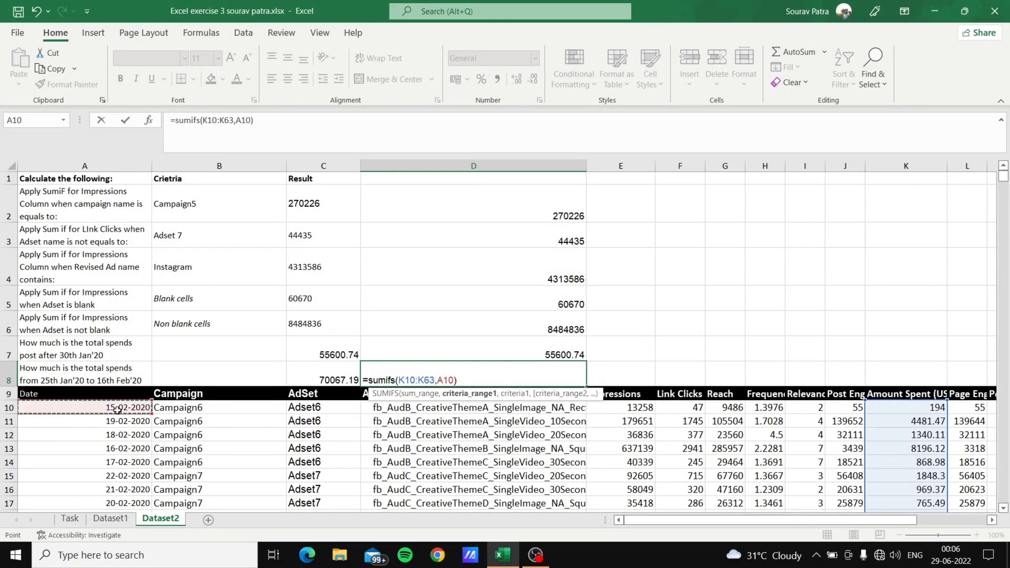
key(ctrl+shift+Down)
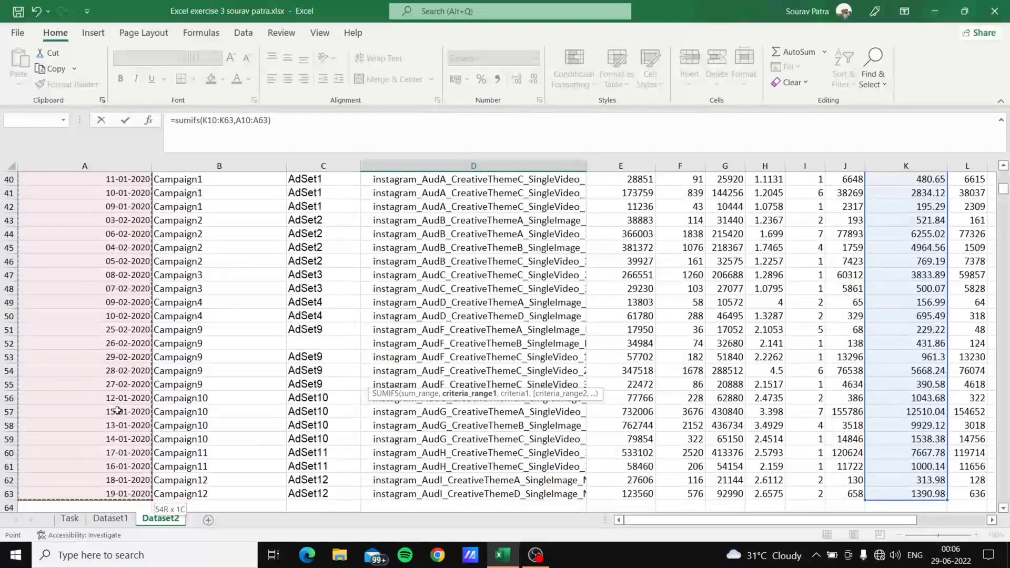
text(,)
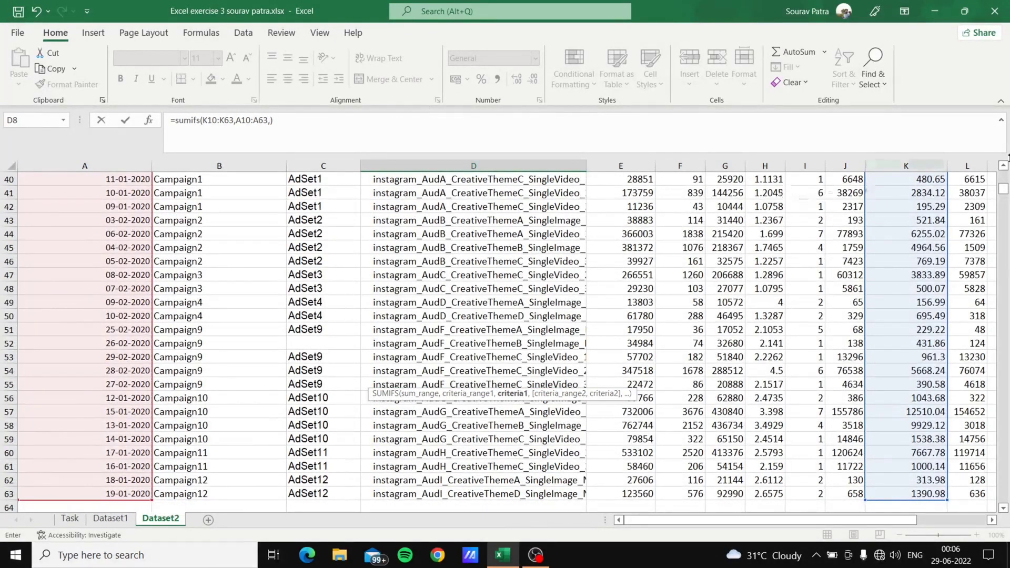
- Add ">=25-01-2020" as the first criterion of D8's SUMIFS formula
drag(1004, 193, 1008, 141)
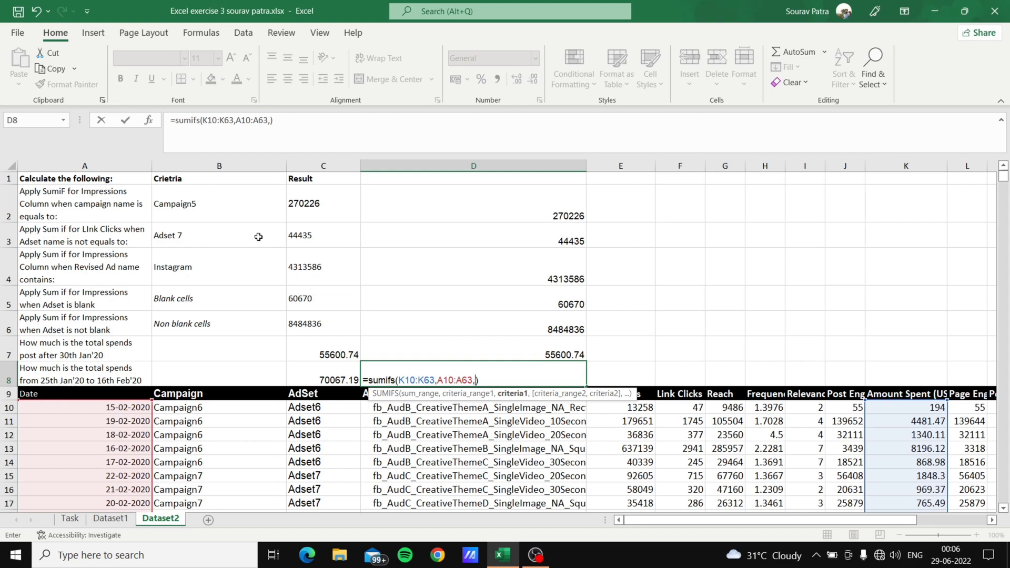
text("")
click(478, 379)
text(>=25-01-20)
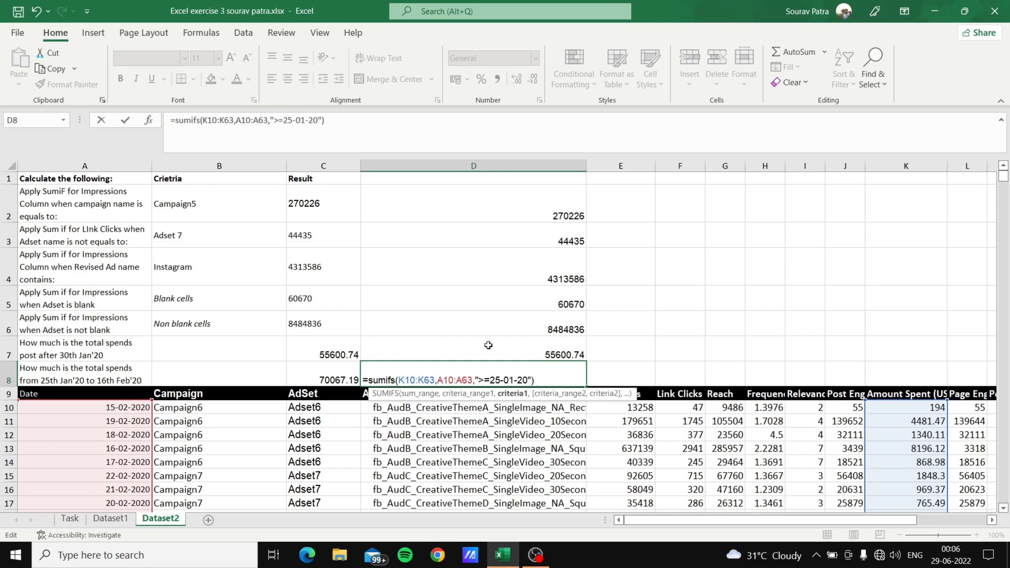
text(20)
key(Left)
text(,)
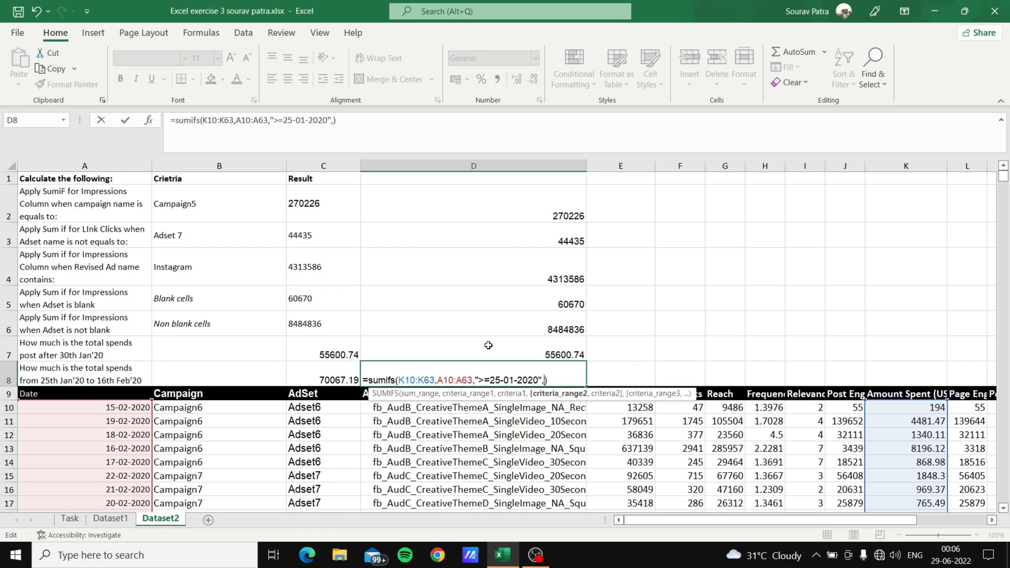
- Add the Date cells A10:A63 again as the second criteria range of D8's SUMIFS formula
click(118, 409)
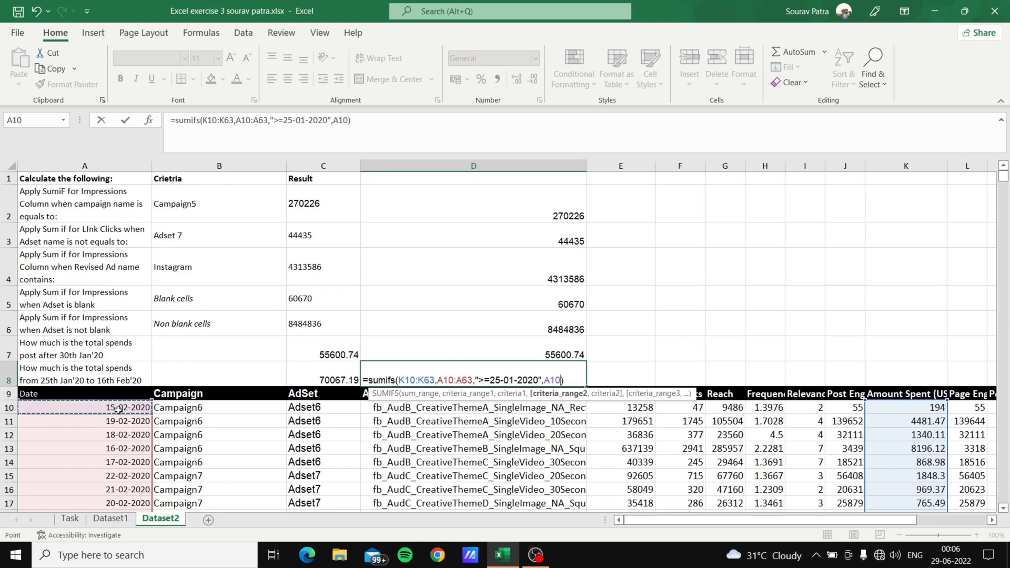
key(ctrl+shift+Down)
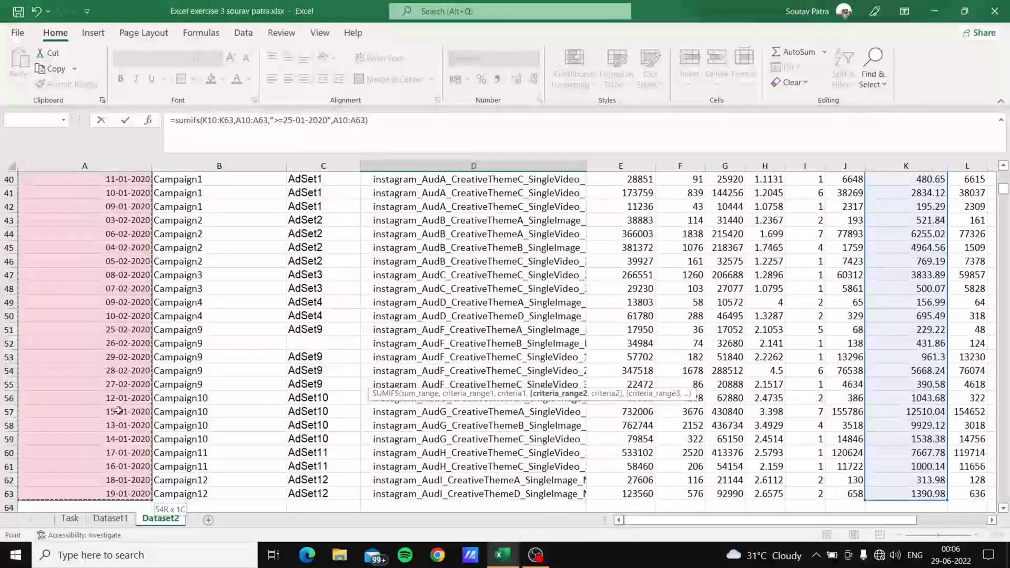
text(,)
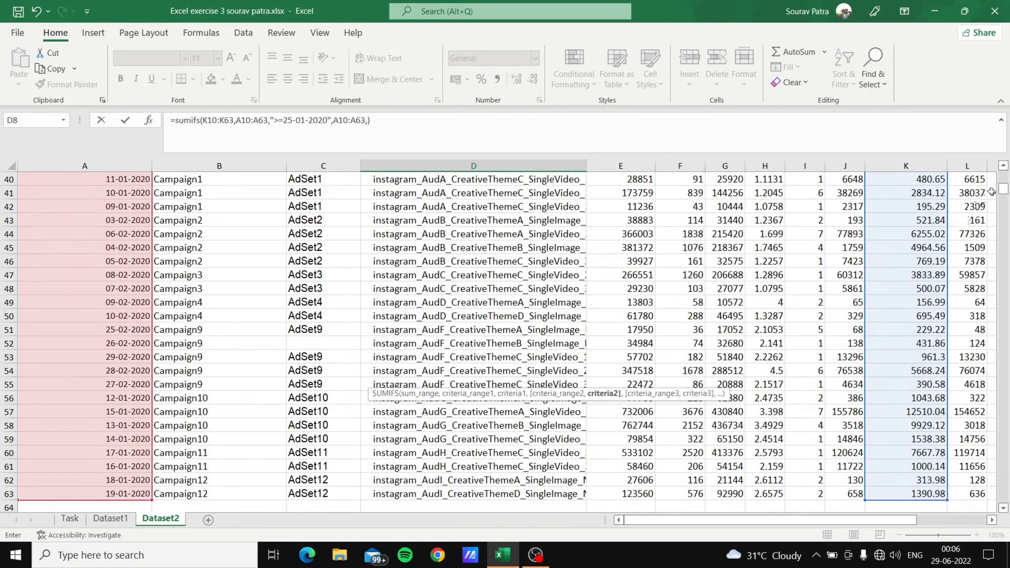
- Add "<=16-02-2020" as the second criterion and enter the D8 formula
scroll(991, 191, up, 13)
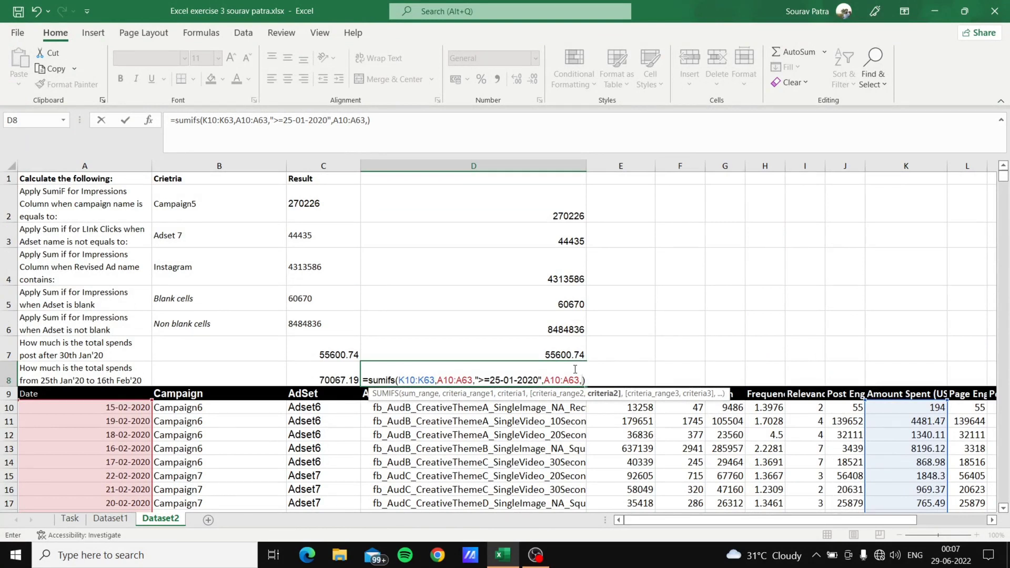
text("")
click(585, 380)
text(<=16-02)
text(-2020)
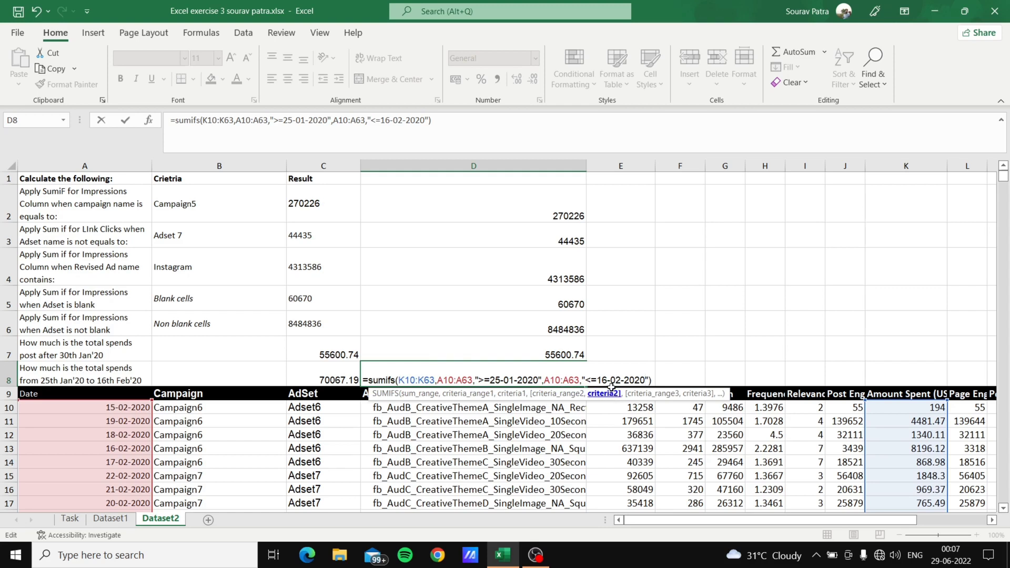
key(ctrl+Return)
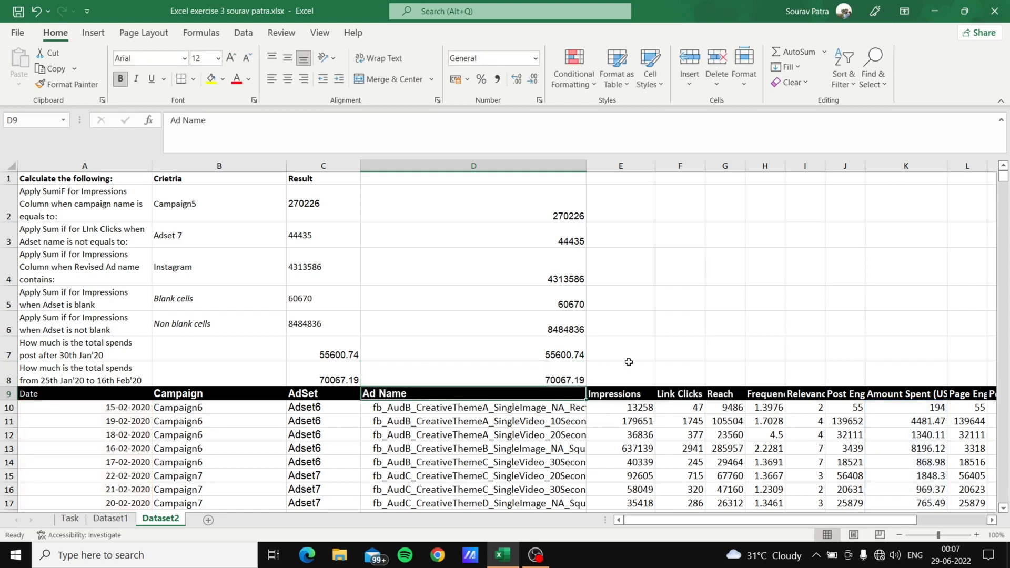
- Compare C8 with D8 in Dataset2, and review the Dataset1 and Task sheets
click(314, 374)
click(385, 372)
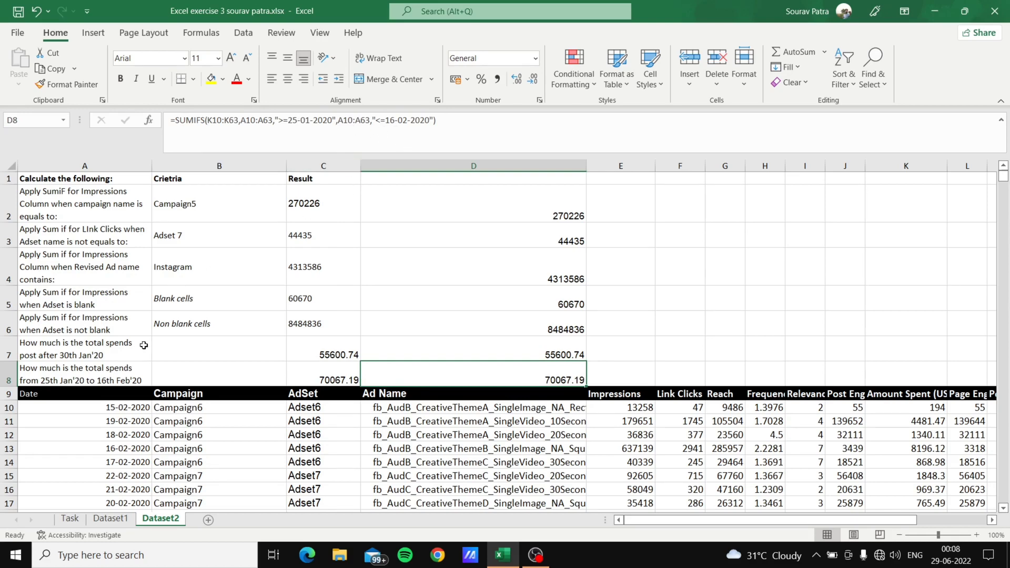
click(119, 519)
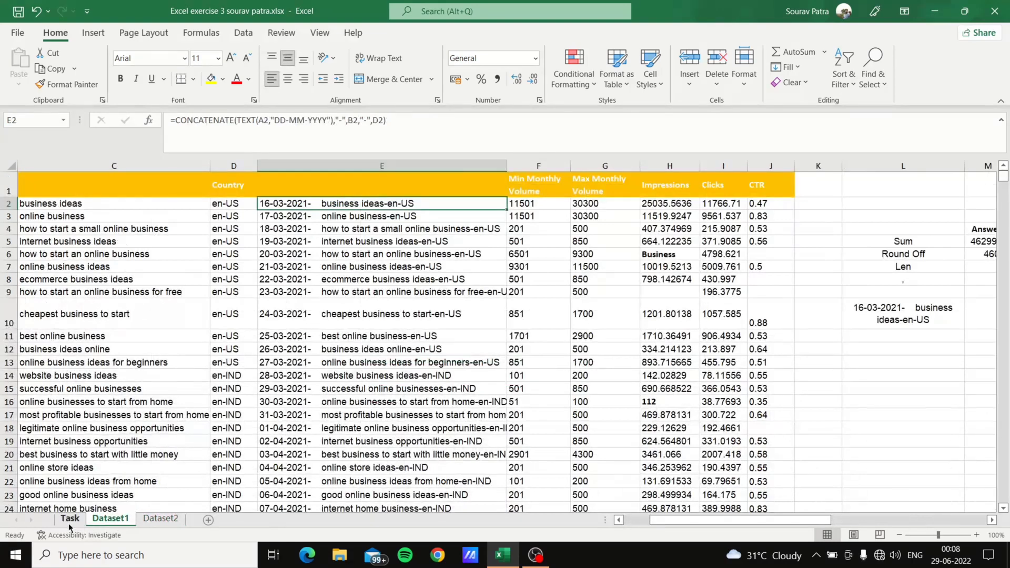
click(68, 523)
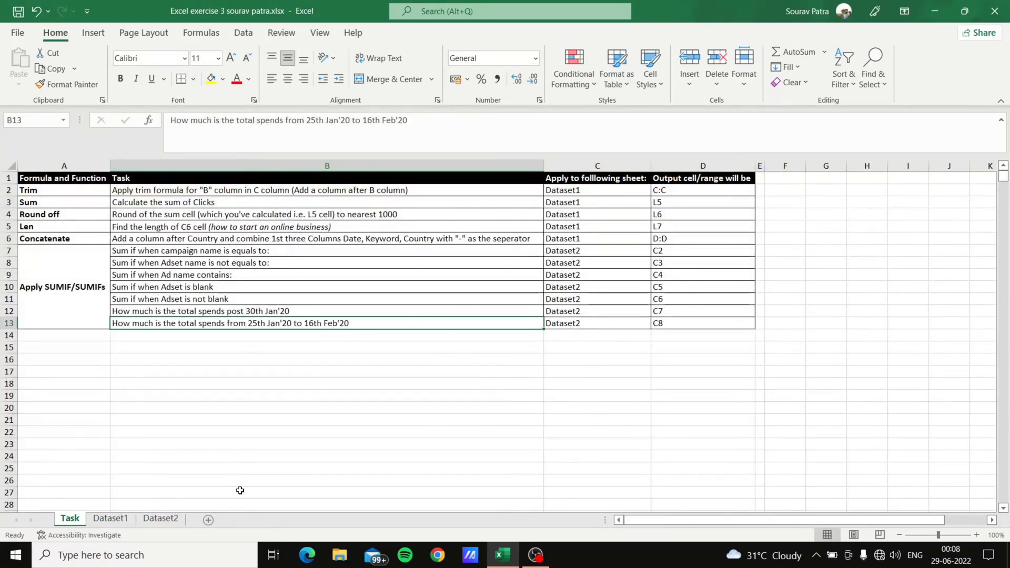